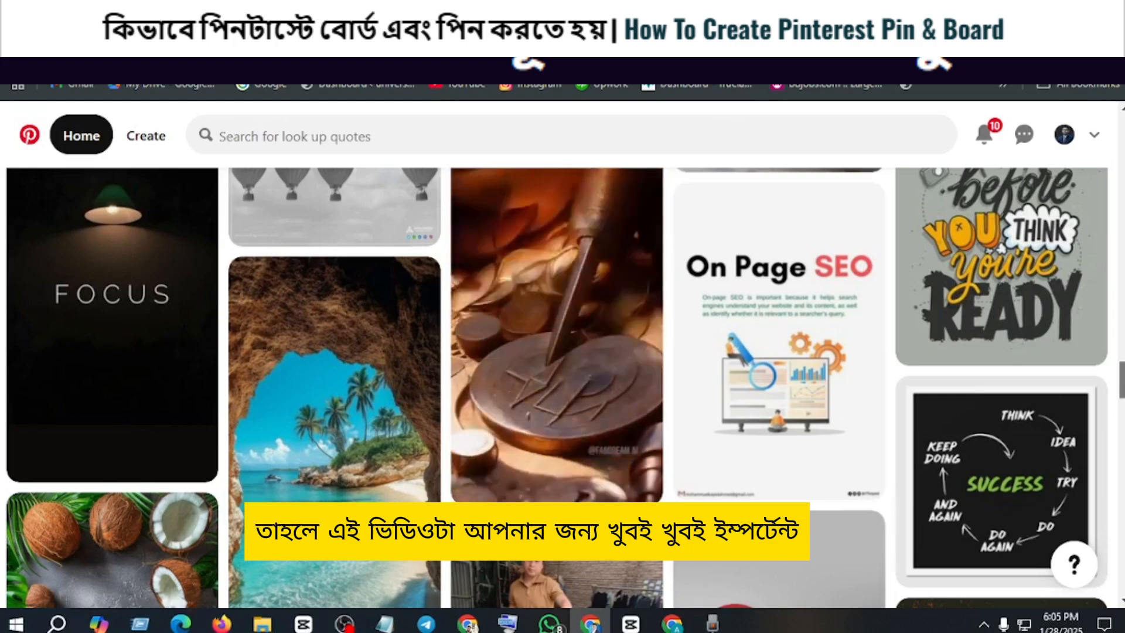
scroll(557, 387, "down", 5)
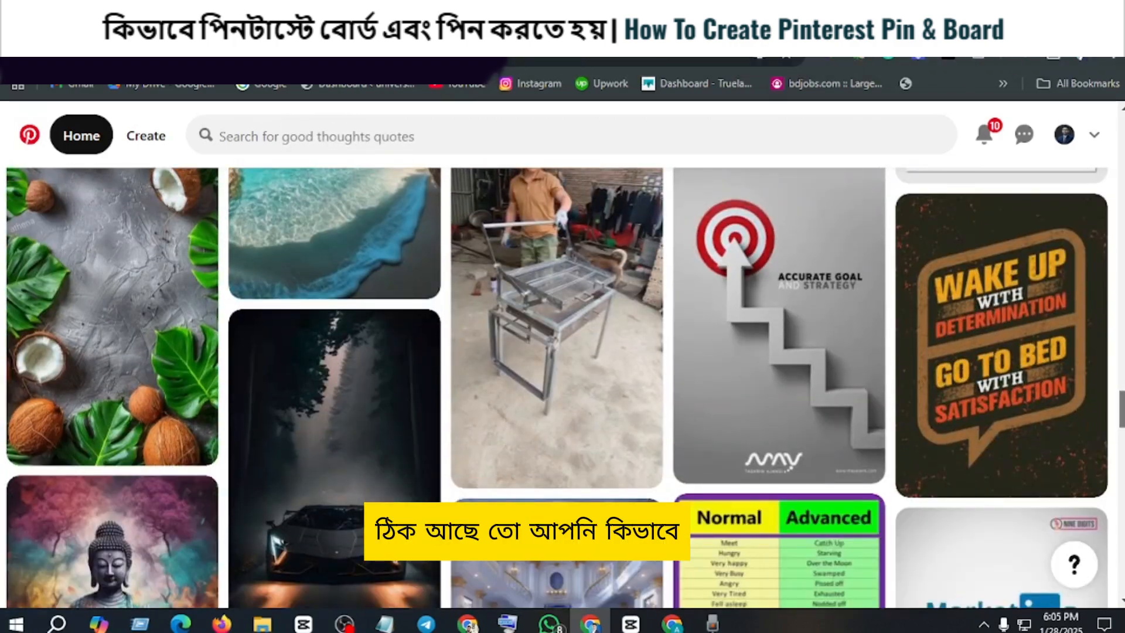
left_click_drag(1120, 396, 1120, 135)
right_click(1117, 140)
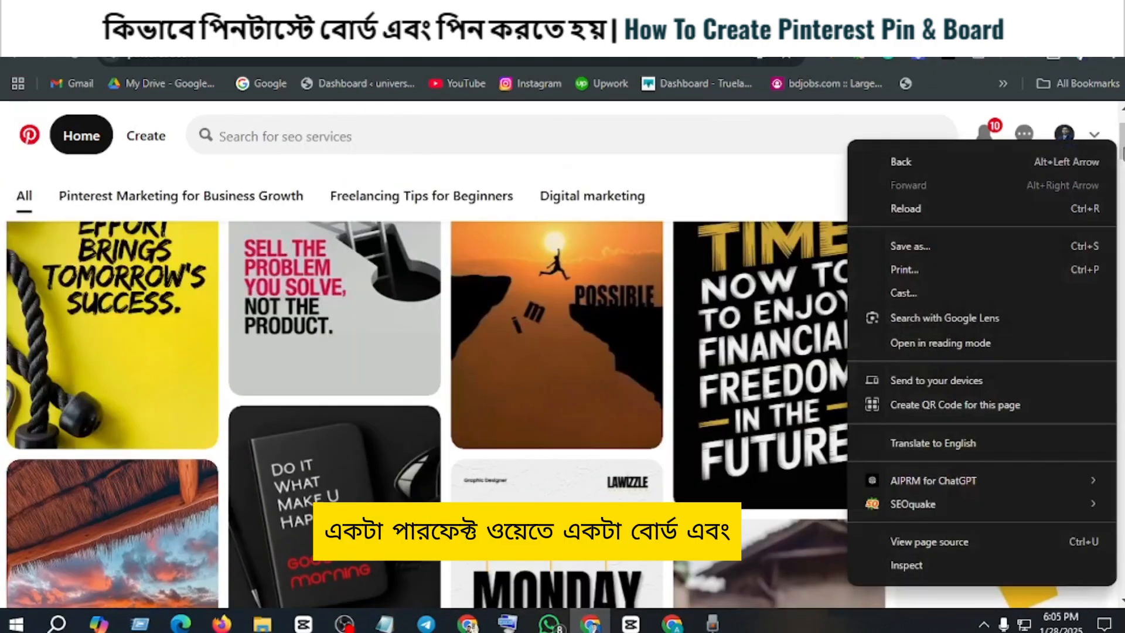
left_click(1, 136)
scroll(683, 377, "up", 2)
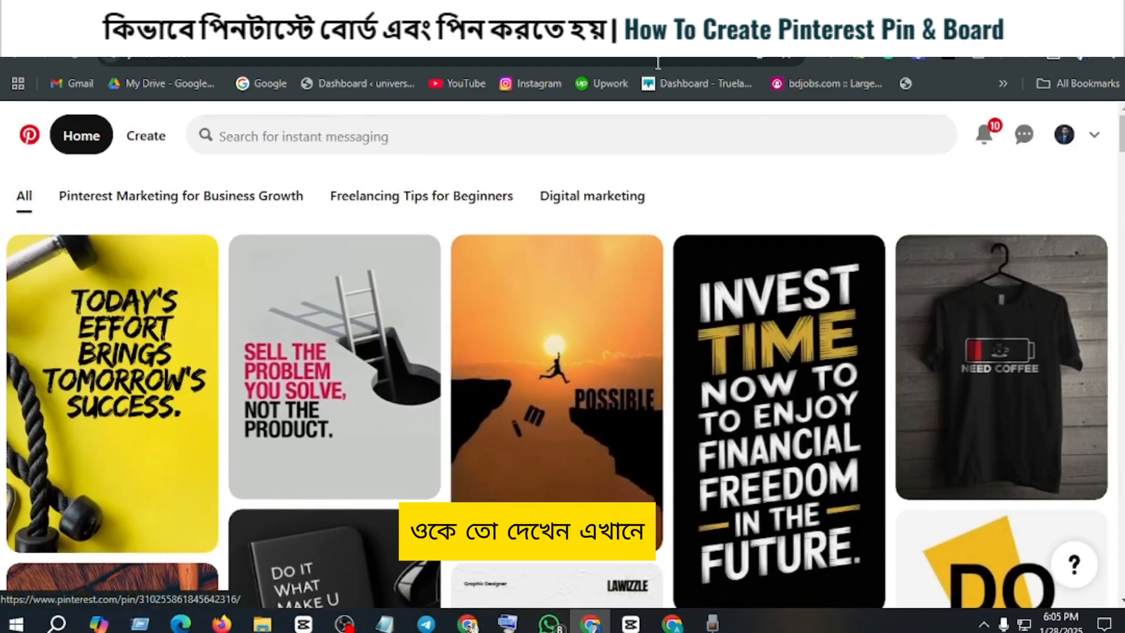
Step: Switch to the Pinterest marketing guide in Google Docs and read its instructions for creating a board
left_click(99, 27)
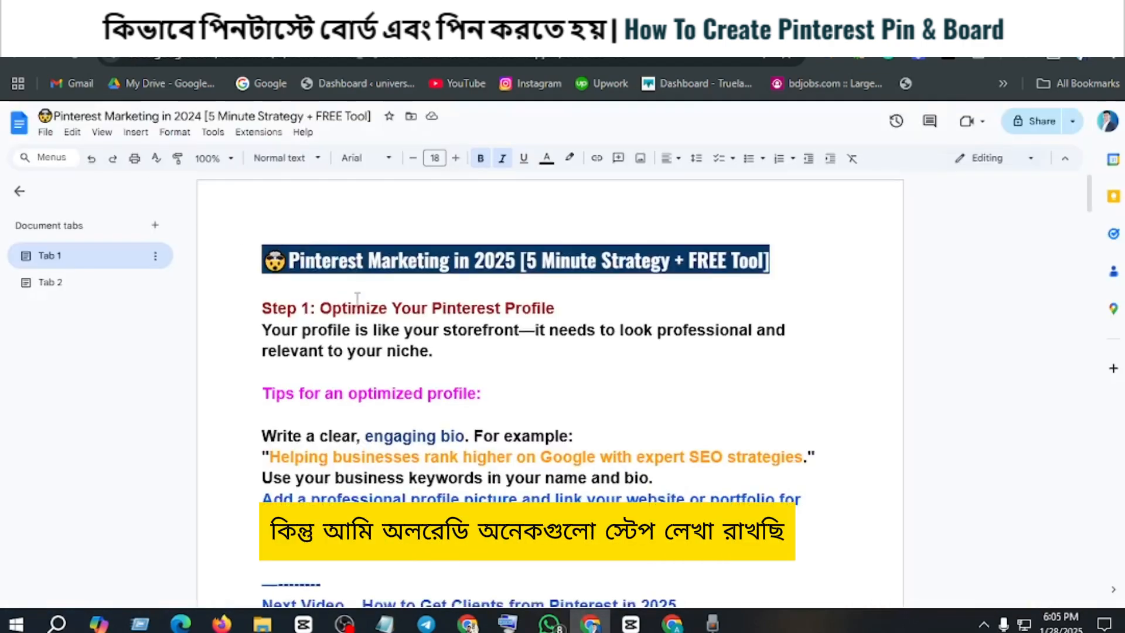
scroll(346, 308, "down", 15)
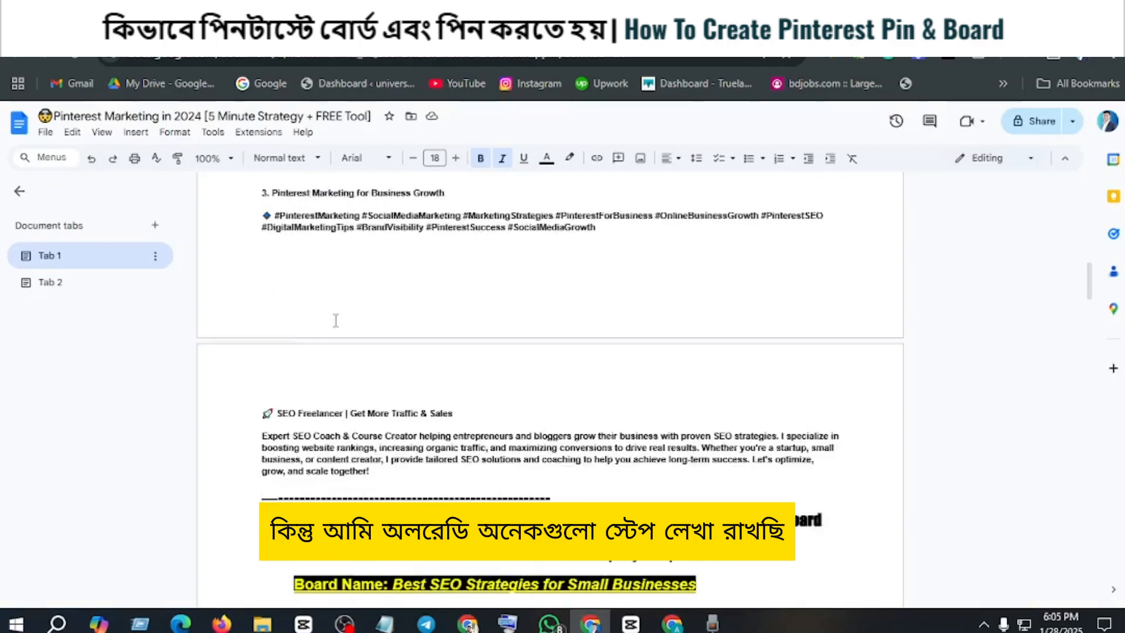
scroll(336, 321, "down", 4)
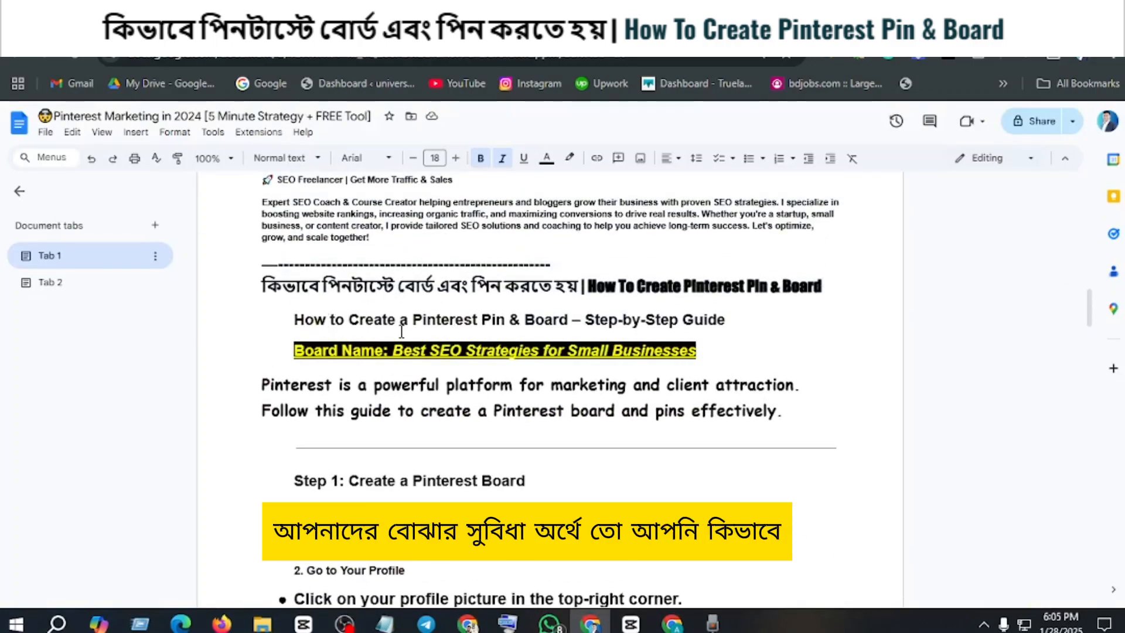
scroll(402, 331, "down", 1)
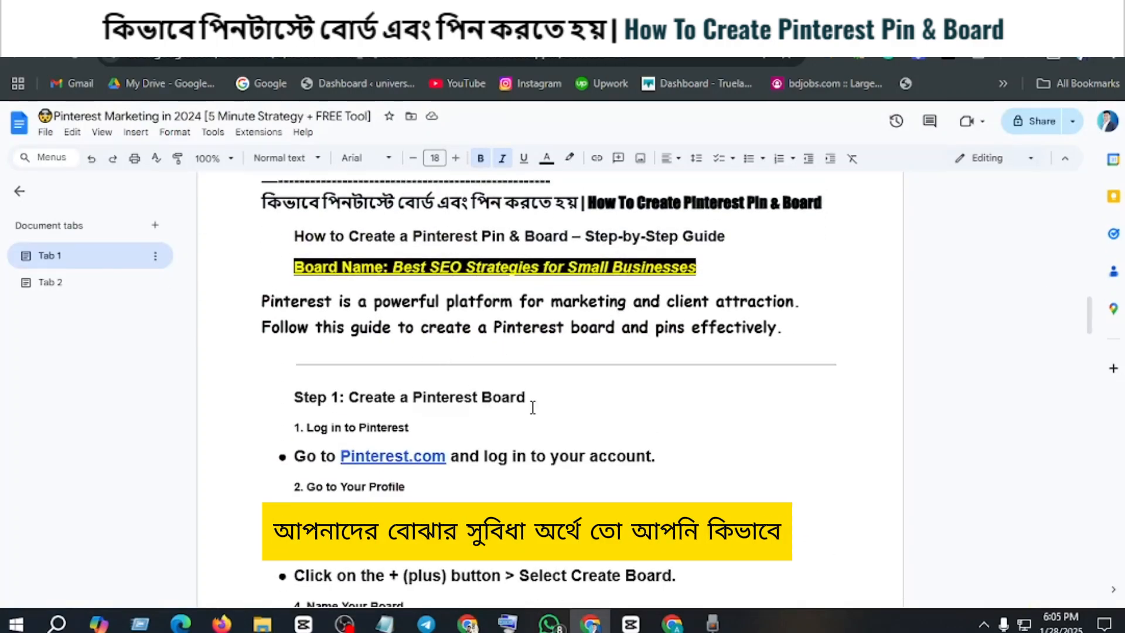
scroll(549, 419, "down", 1)
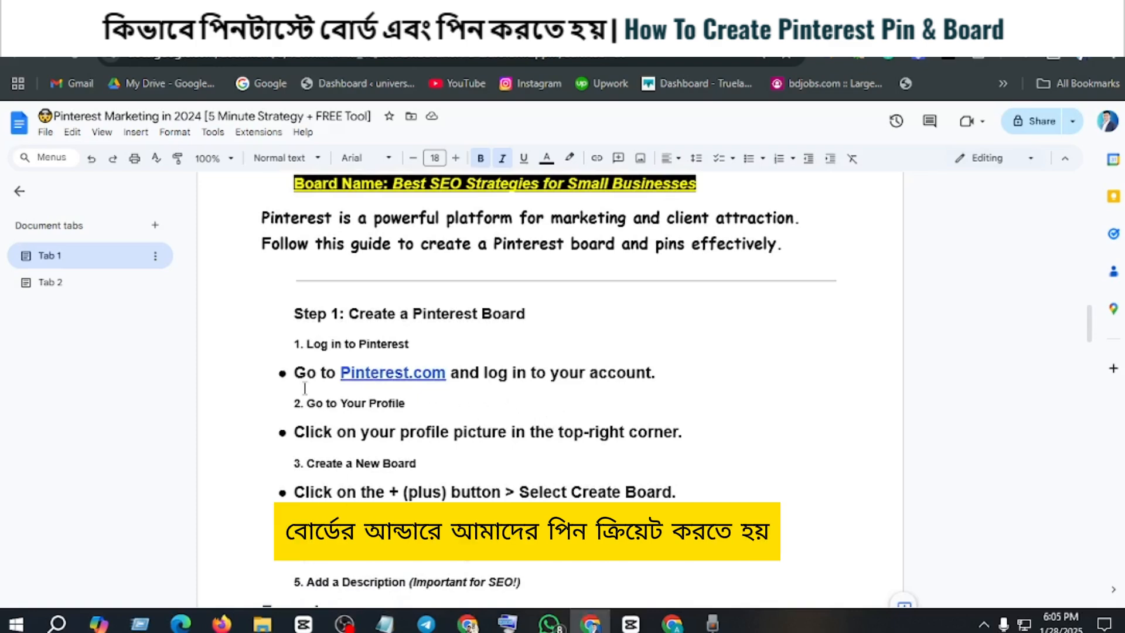
scroll(433, 401, "down", 4)
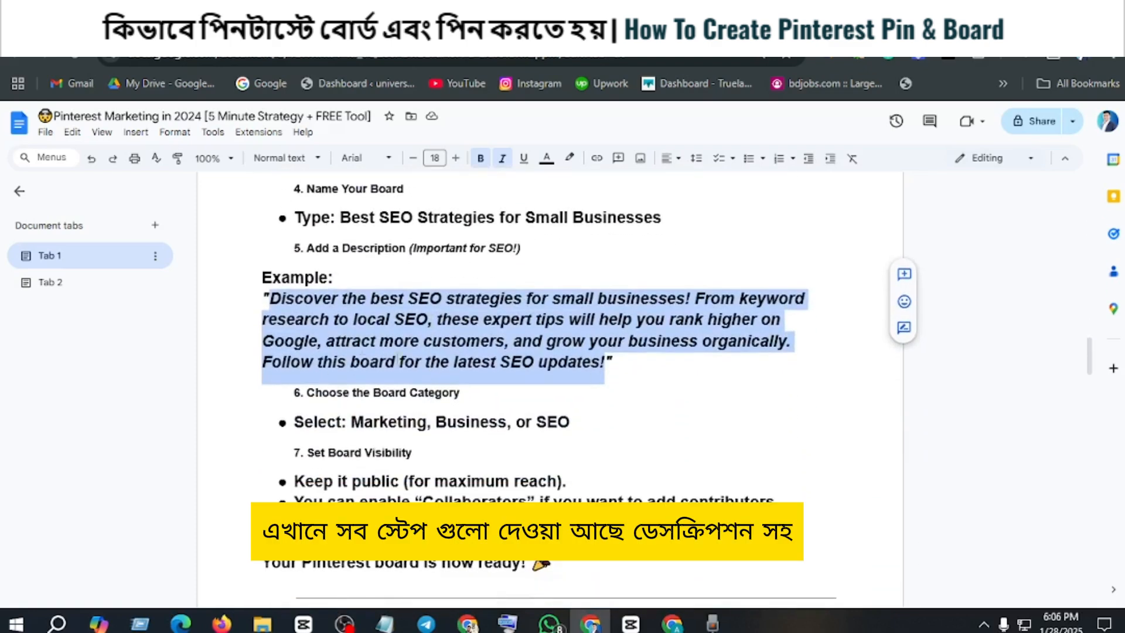
Step: Read the guide's section on creating a Pinterest pin, including the call-to-action advice and the bonus engagement tips
scroll(441, 421, "down", 6)
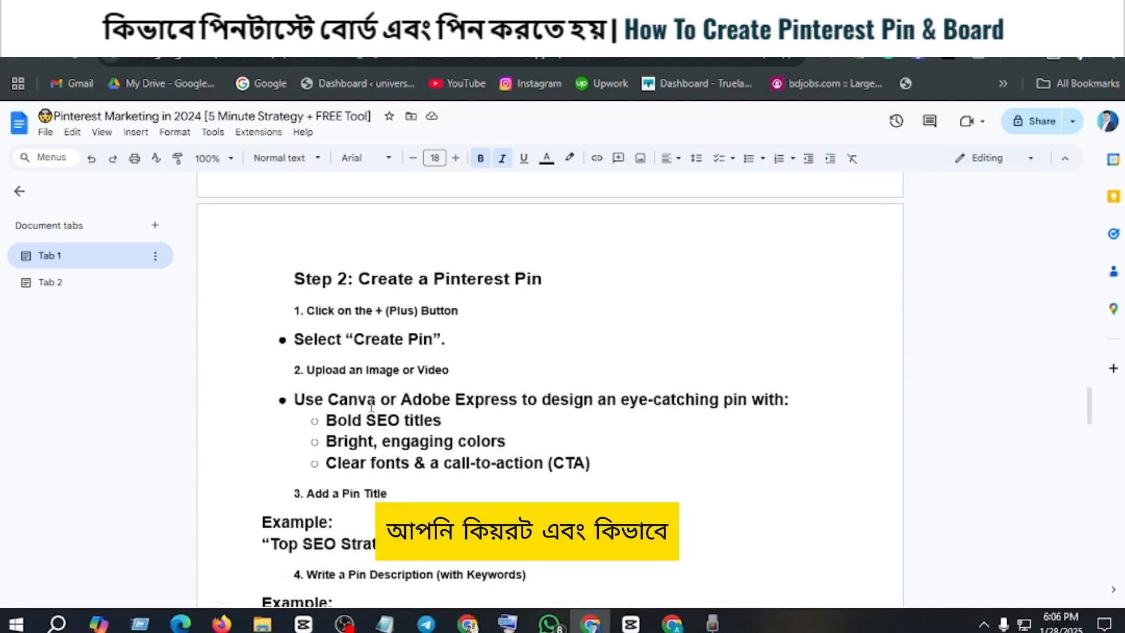
scroll(411, 419, "down", 2)
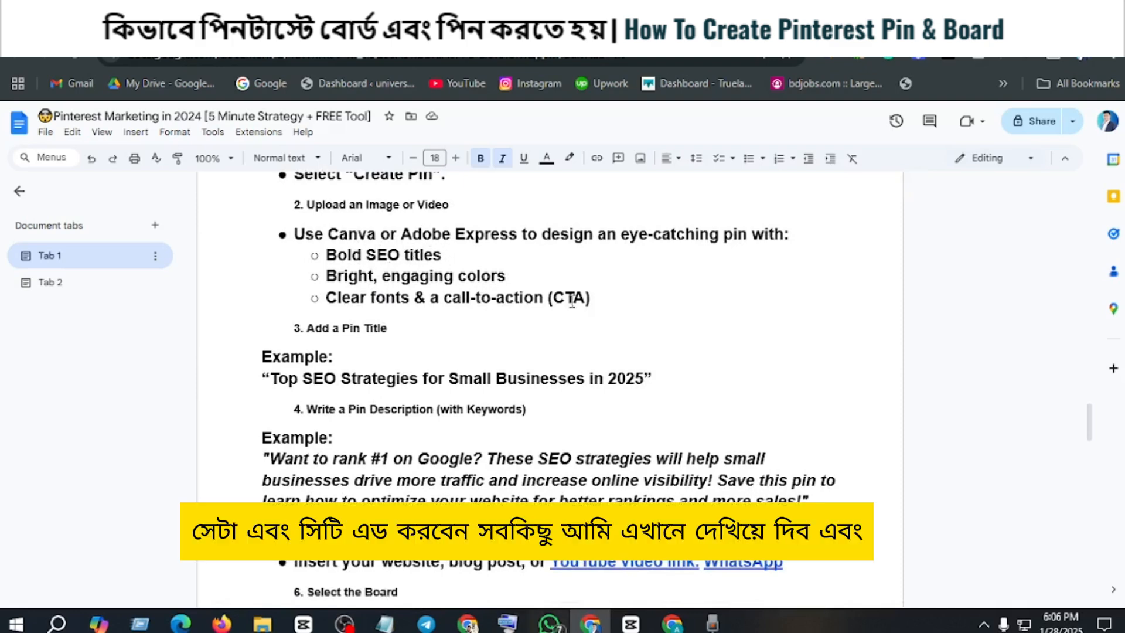
left_click_drag(557, 299, 590, 299)
scroll(645, 317, "down", 3)
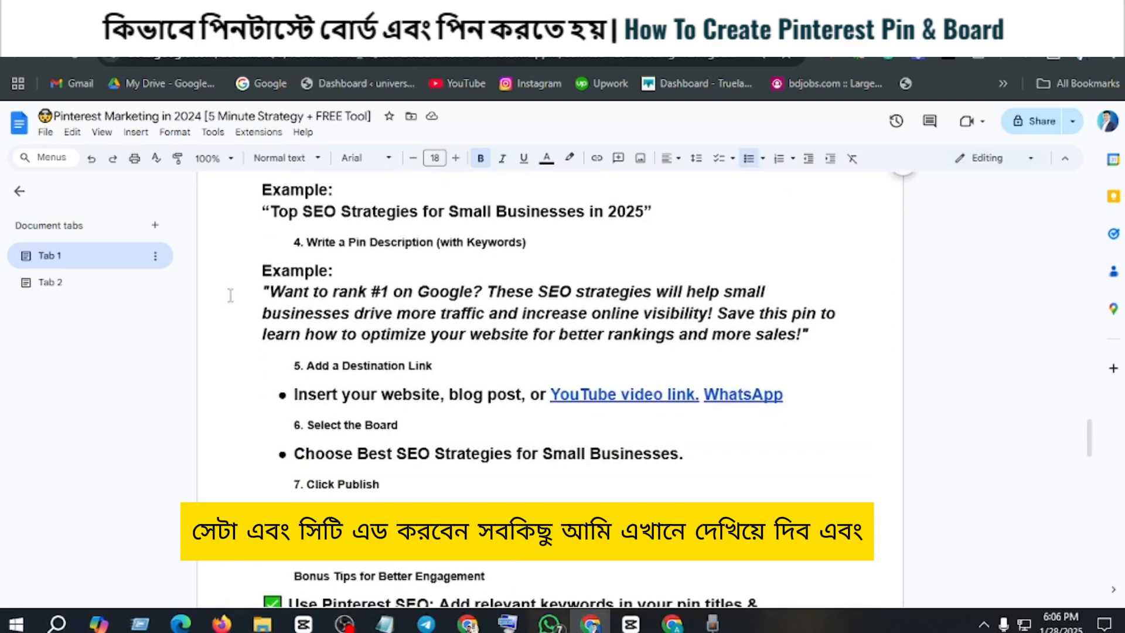
scroll(328, 334, "up", 2)
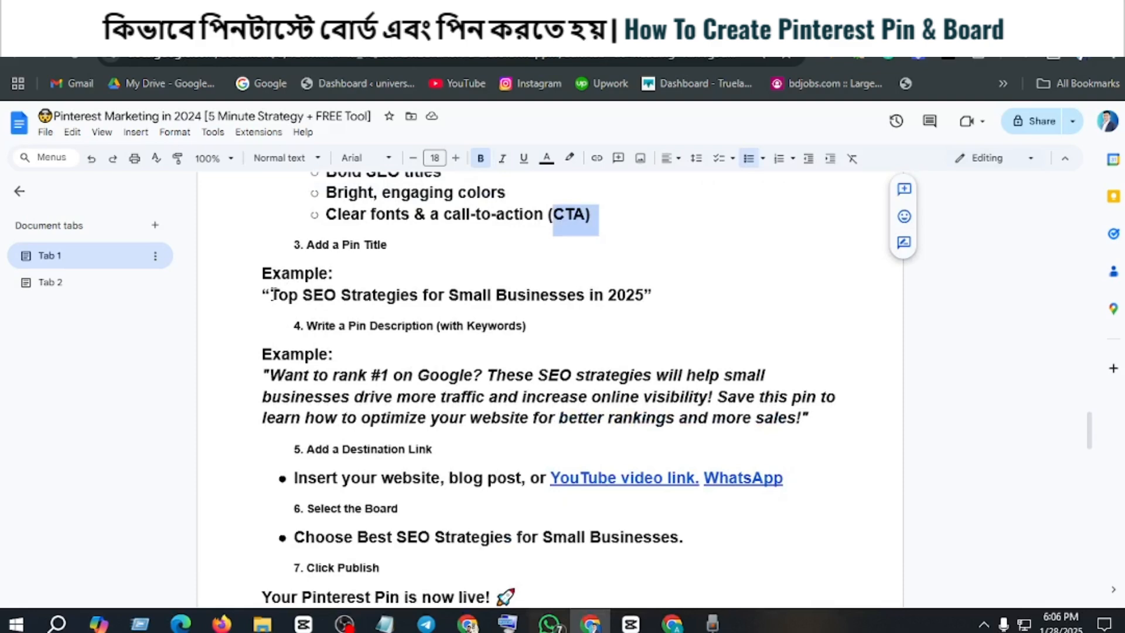
scroll(484, 429, "down", 4)
scroll(484, 429, "down", 3)
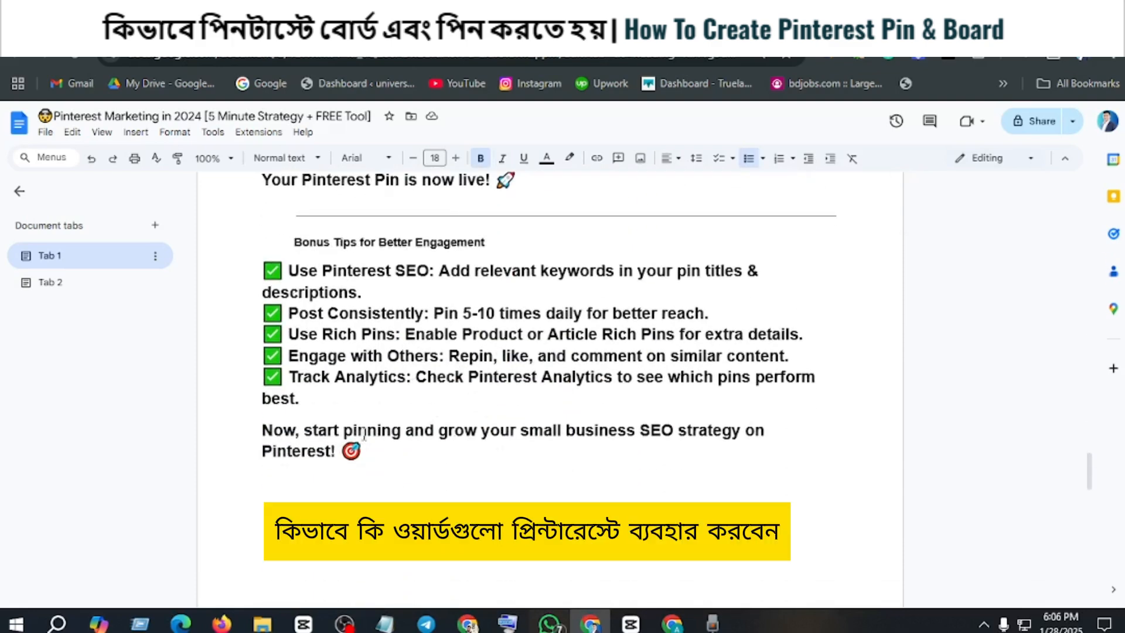
left_click_drag(383, 466, 357, 284)
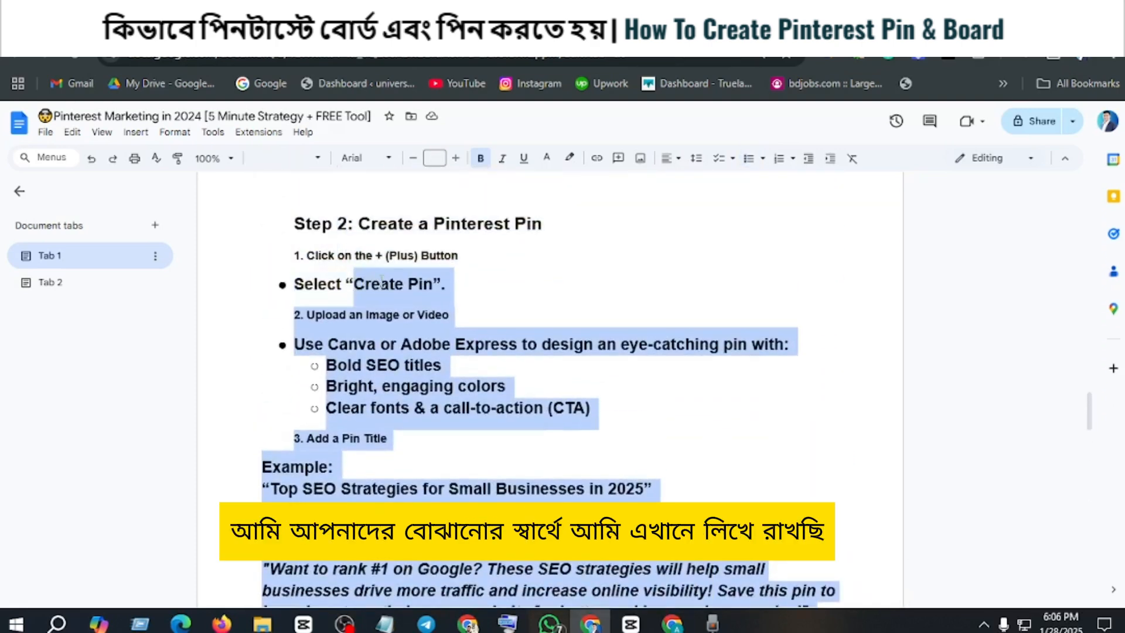
left_click(460, 312)
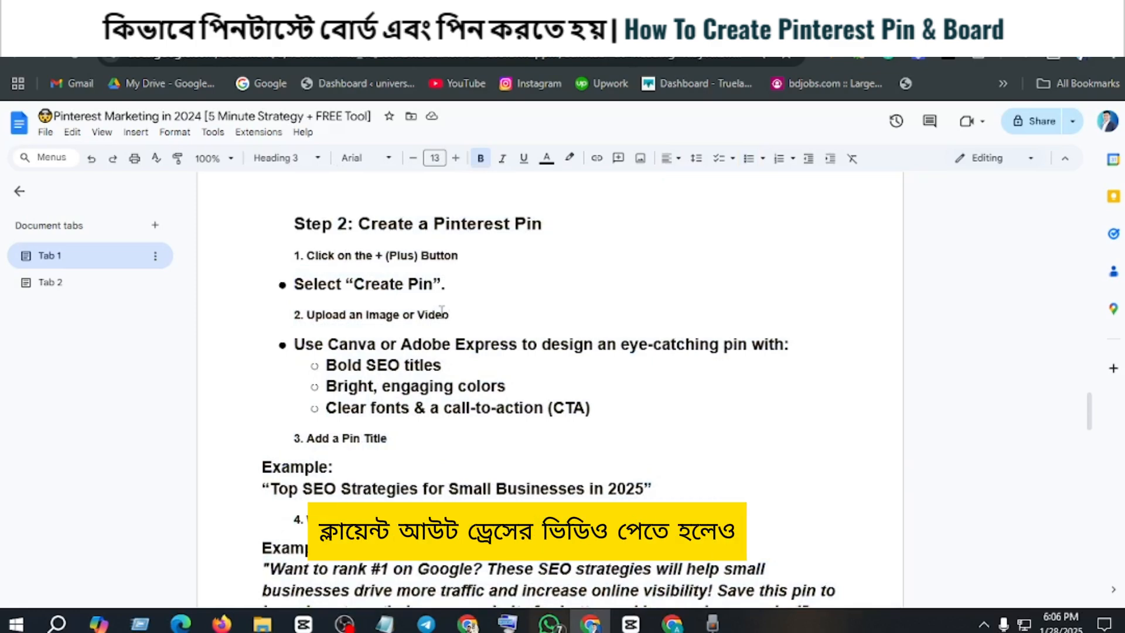
Step: Return to the guide's board-creation section and review it from the board name onward
scroll(466, 314, "up", 5)
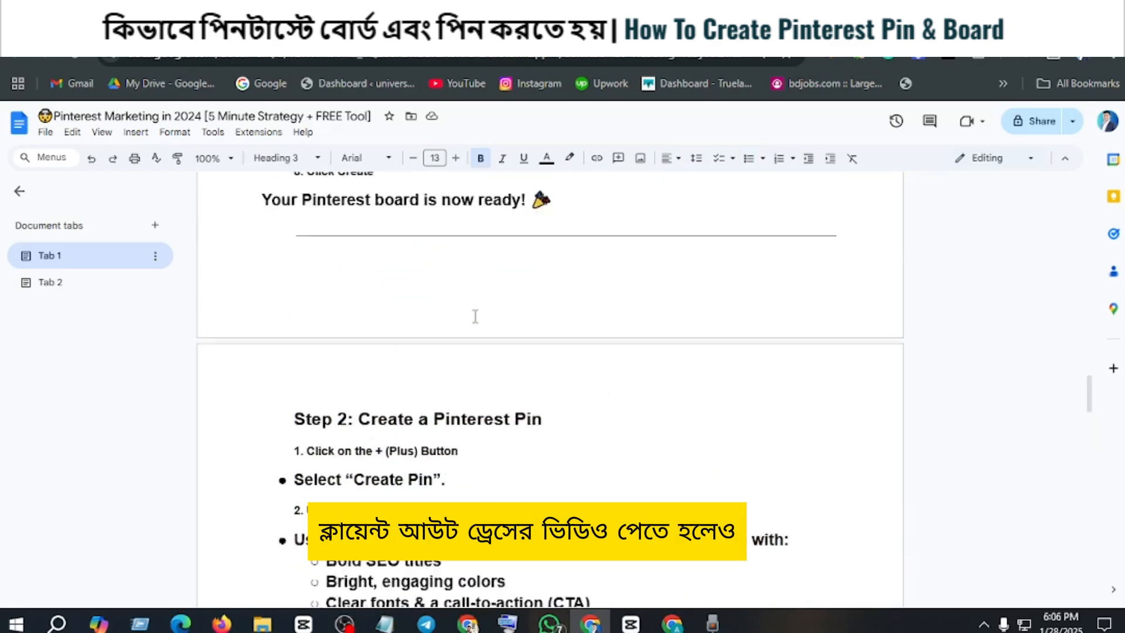
scroll(472, 316, "down", 3)
scroll(474, 317, "up", 10)
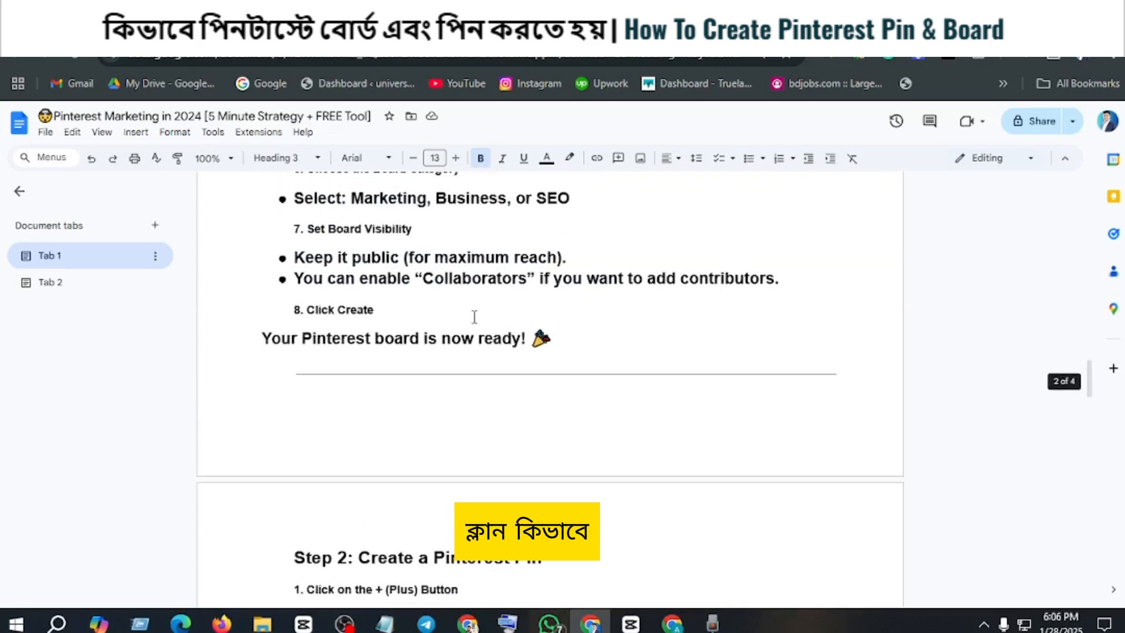
scroll(473, 317, "up", 3)
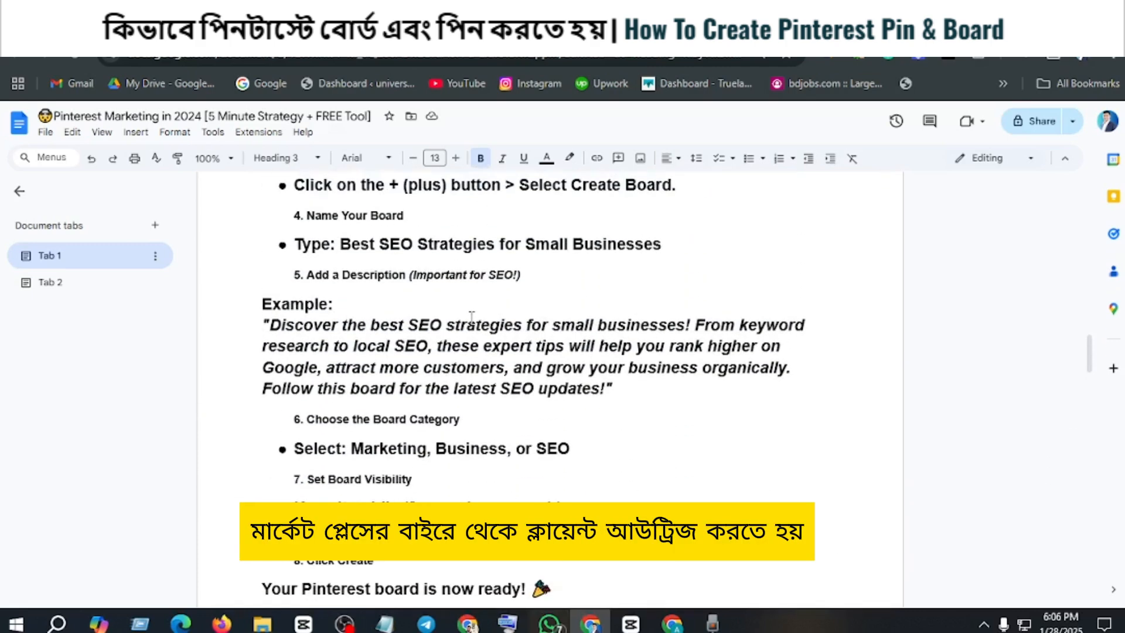
scroll(471, 317, "up", 9)
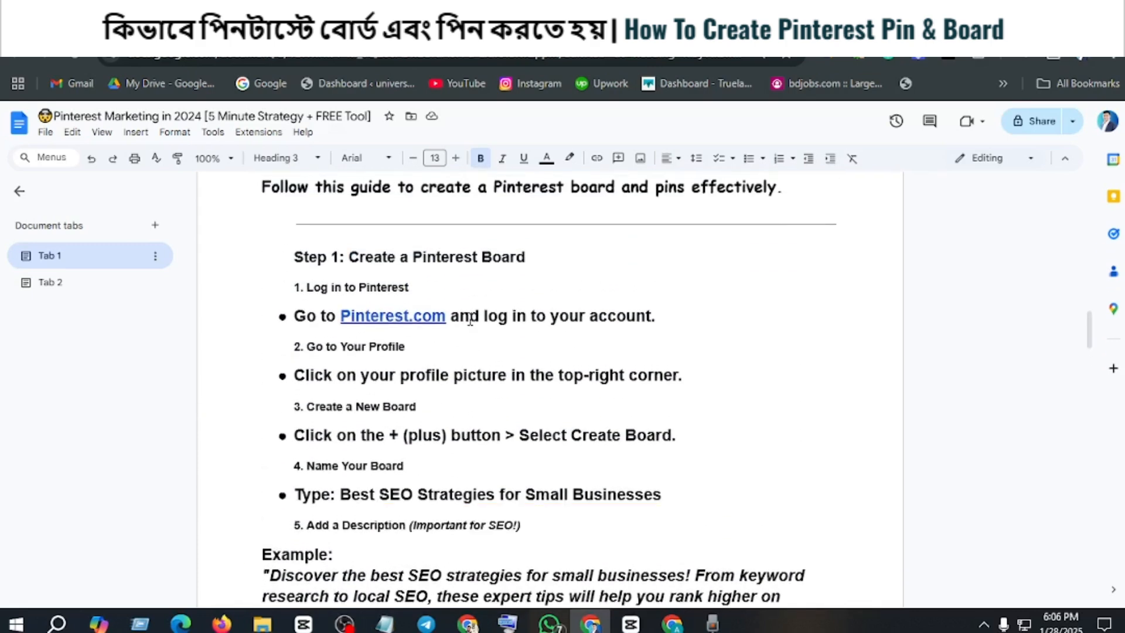
scroll(459, 328, "up", 6)
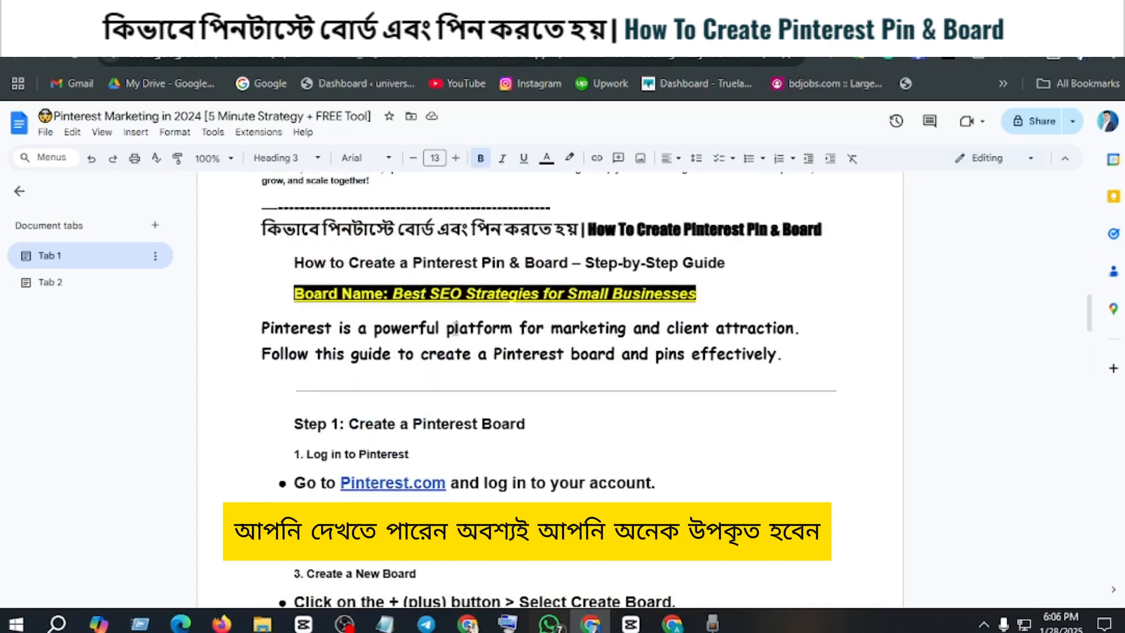
scroll(456, 327, "down", 3)
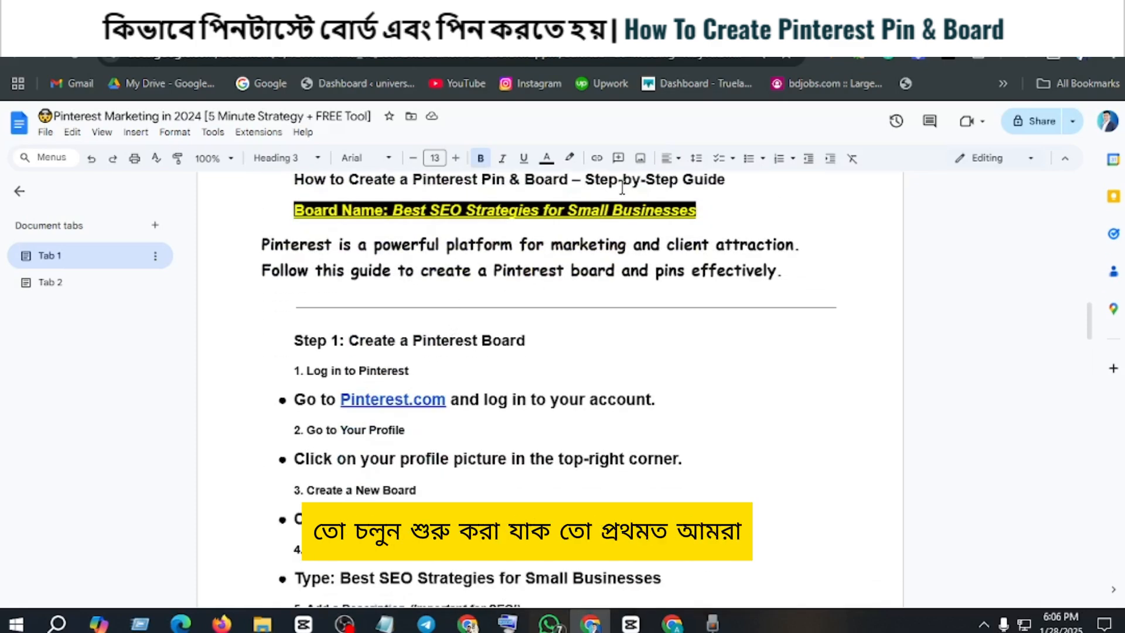
Step: Switch to Pinterest, view the pin creation page, and return to the home feed
left_click(234, 28)
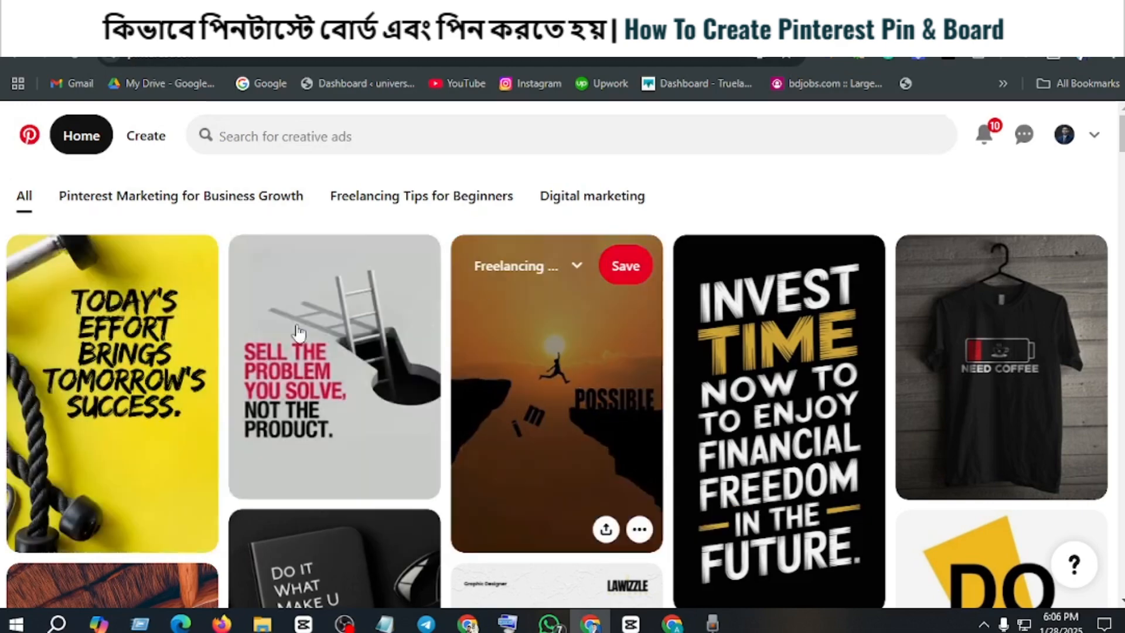
scroll(485, 394, "down", 5)
scroll(557, 426, "up", 5)
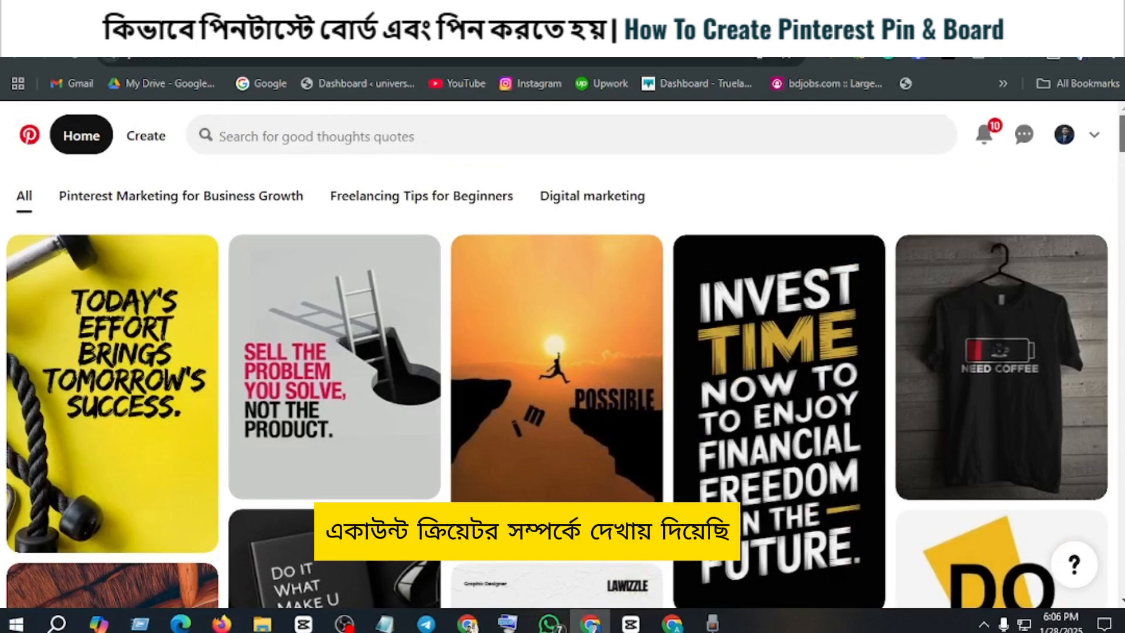
scroll(237, 230, "down", 5)
scroll(237, 230, "up", 5)
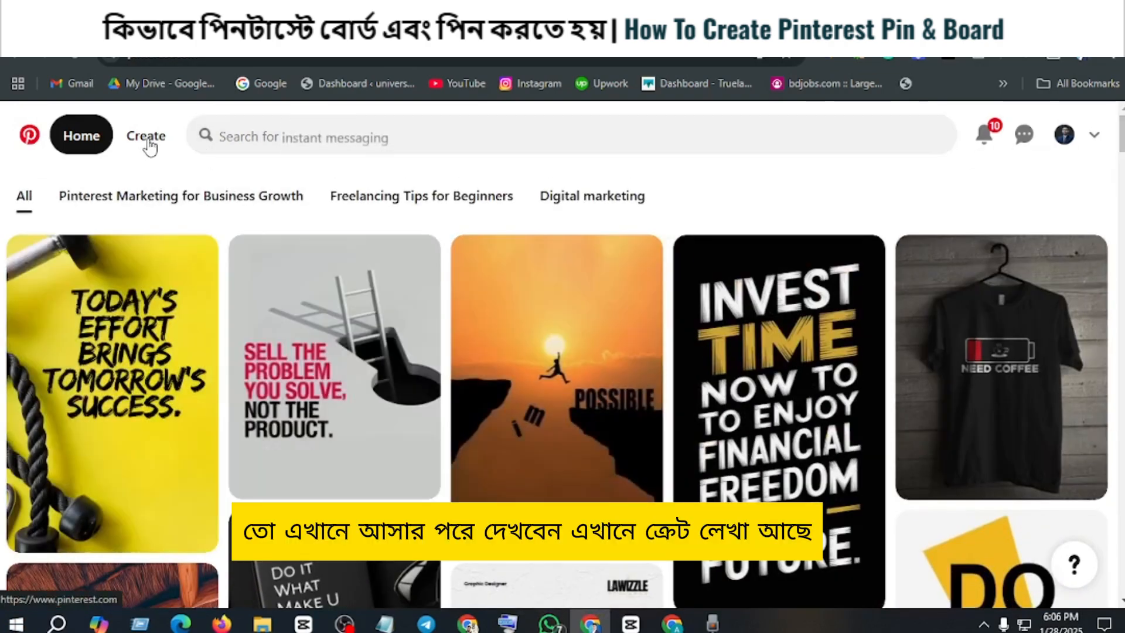
left_click(146, 136)
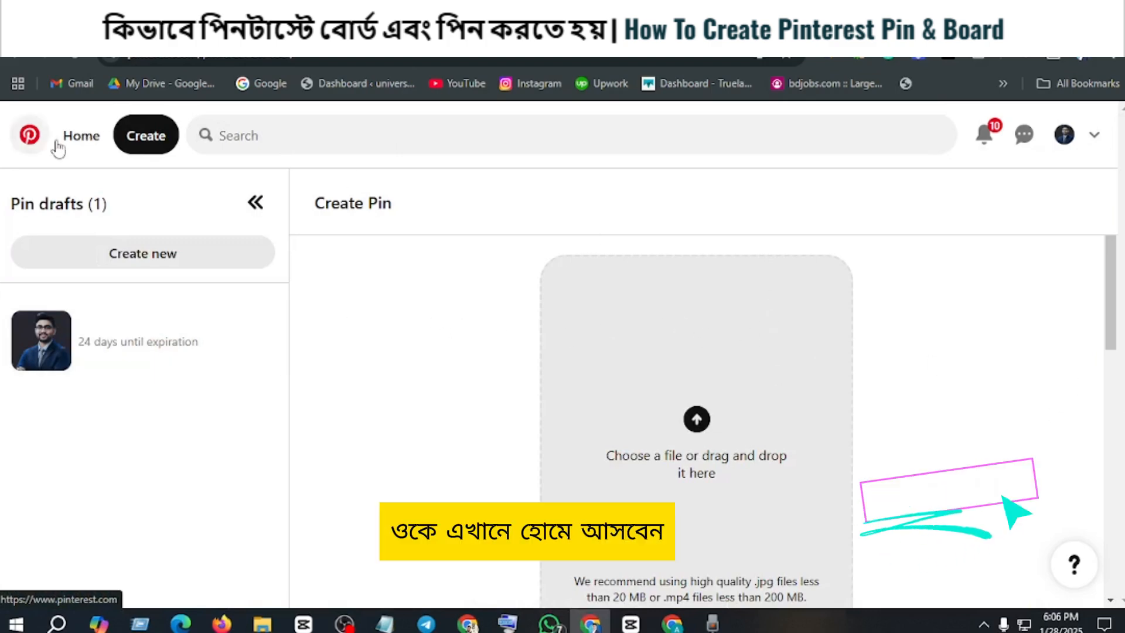
left_click(76, 141)
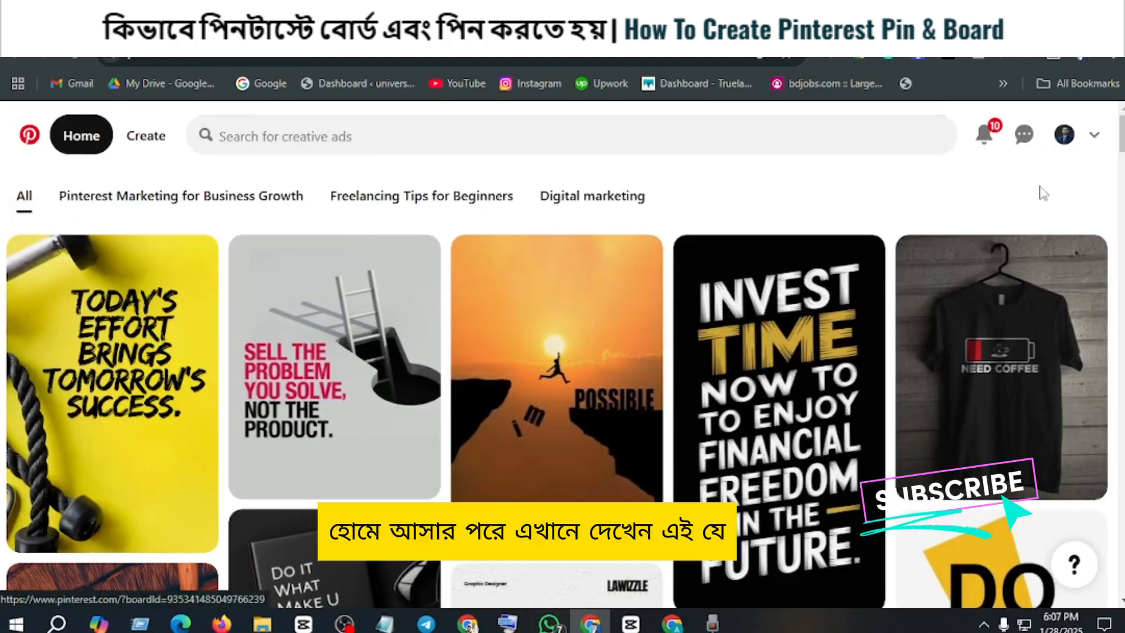
Step: Open the profile's saved boards and start creating a new board, ready for its name
left_click(1065, 143)
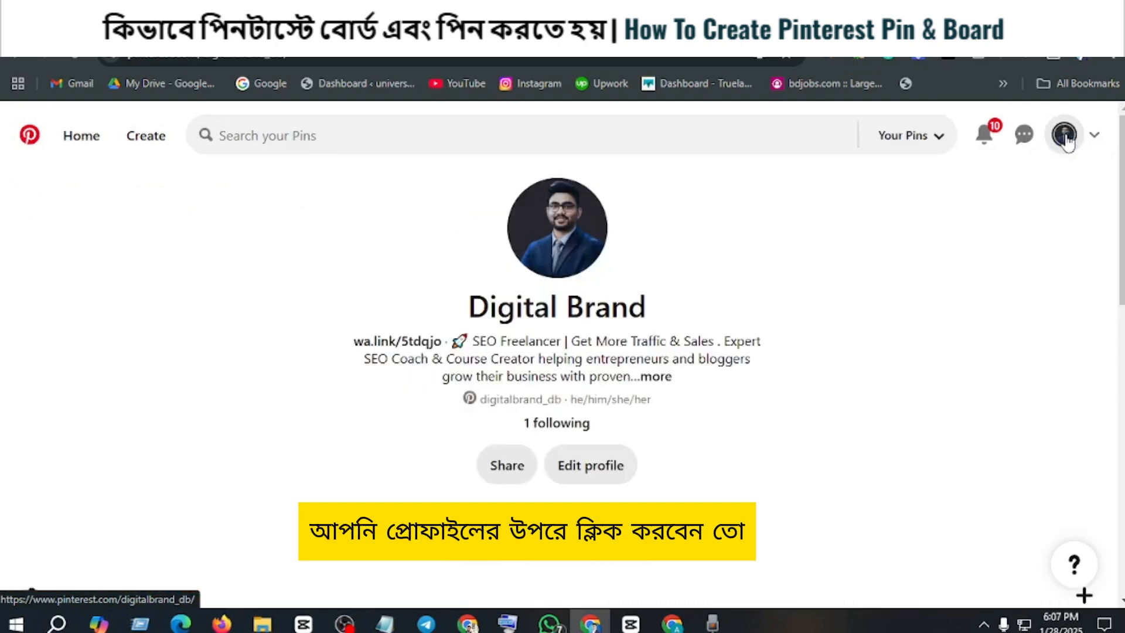
scroll(665, 322, "down", 4)
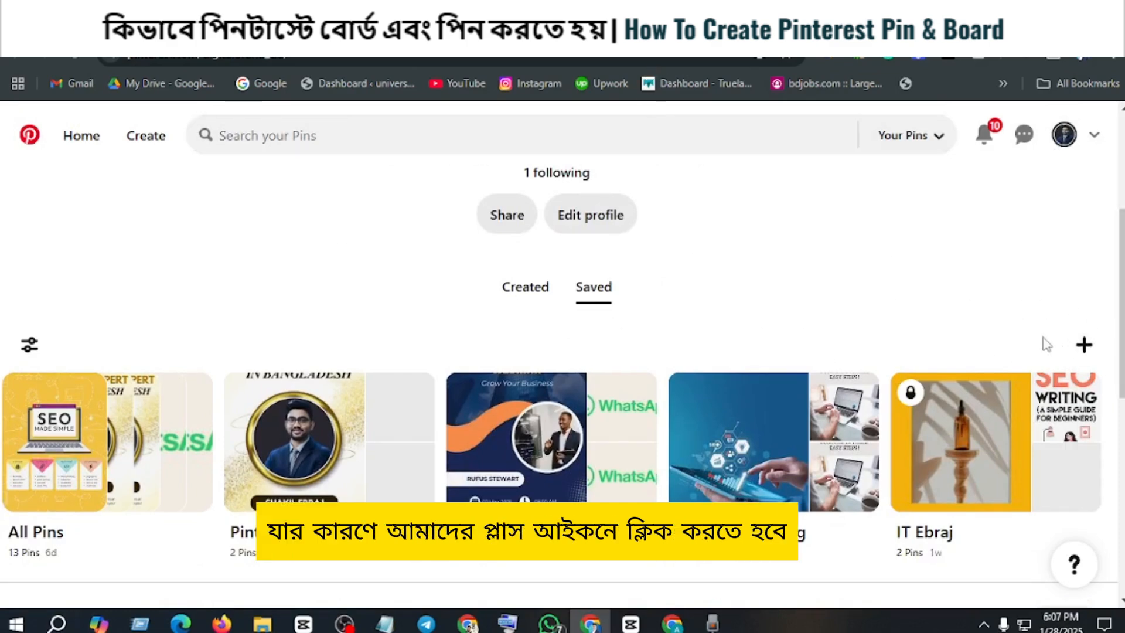
left_click(1084, 345)
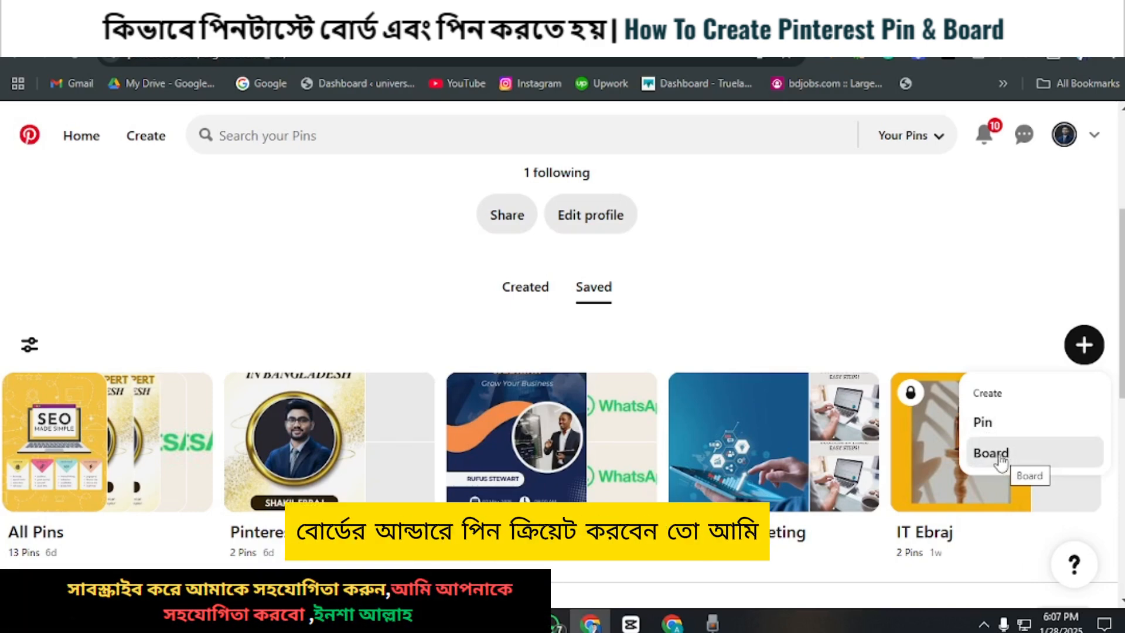
left_click(1001, 461)
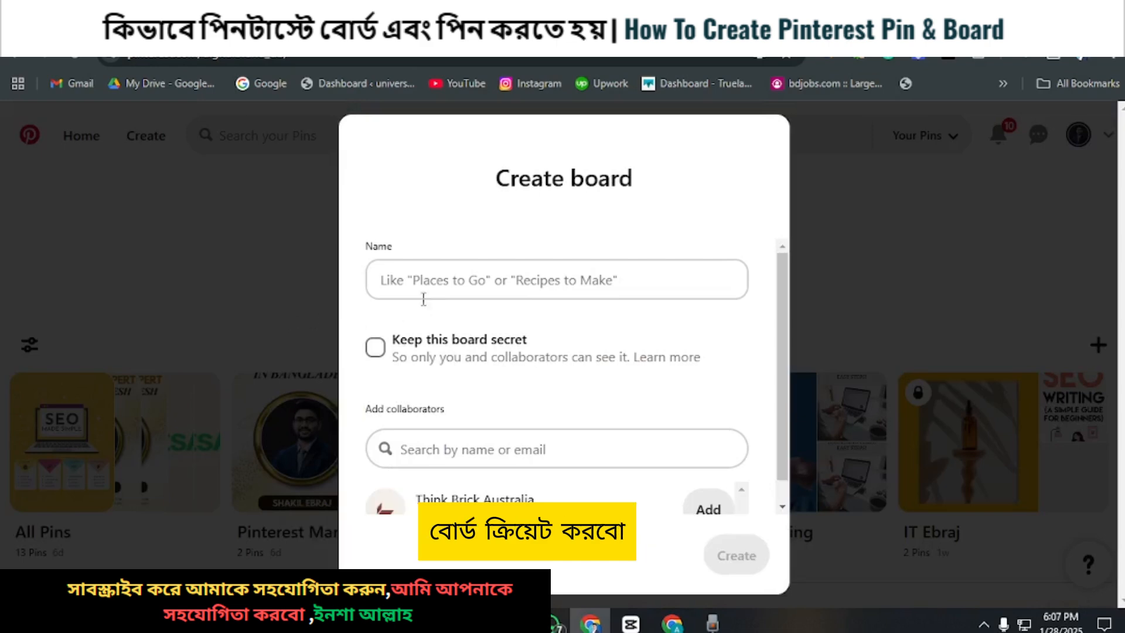
left_click(404, 284)
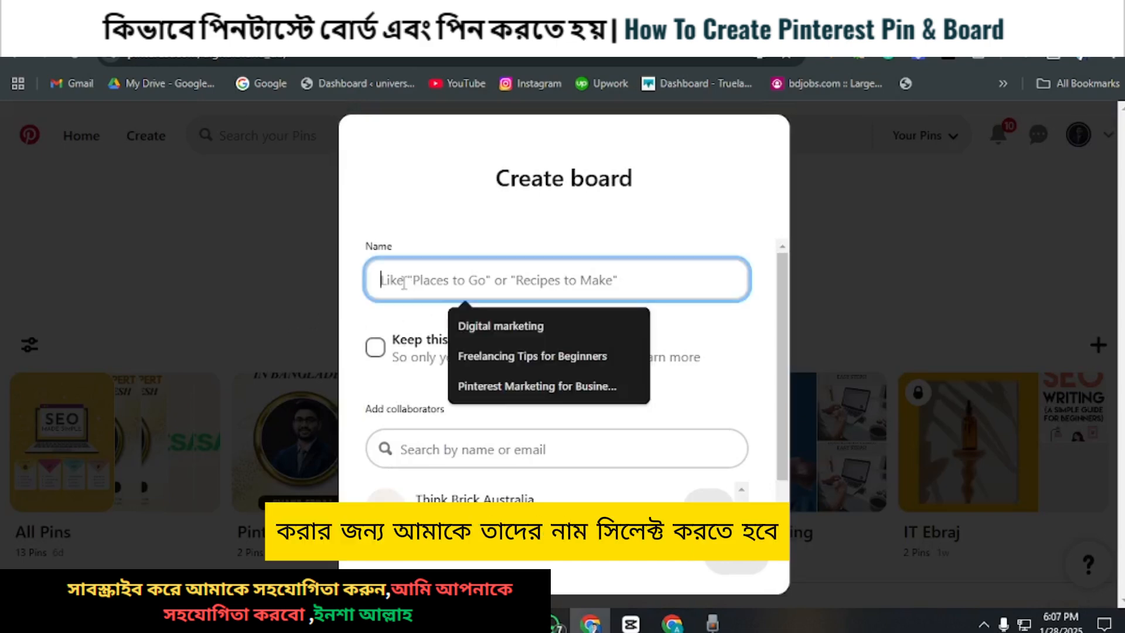
Step: Copy the board name "Best SEO Strategies for Small Businesses" from the Google Docs guide and enter it as the new Pinterest board's name
left_click(275, 24)
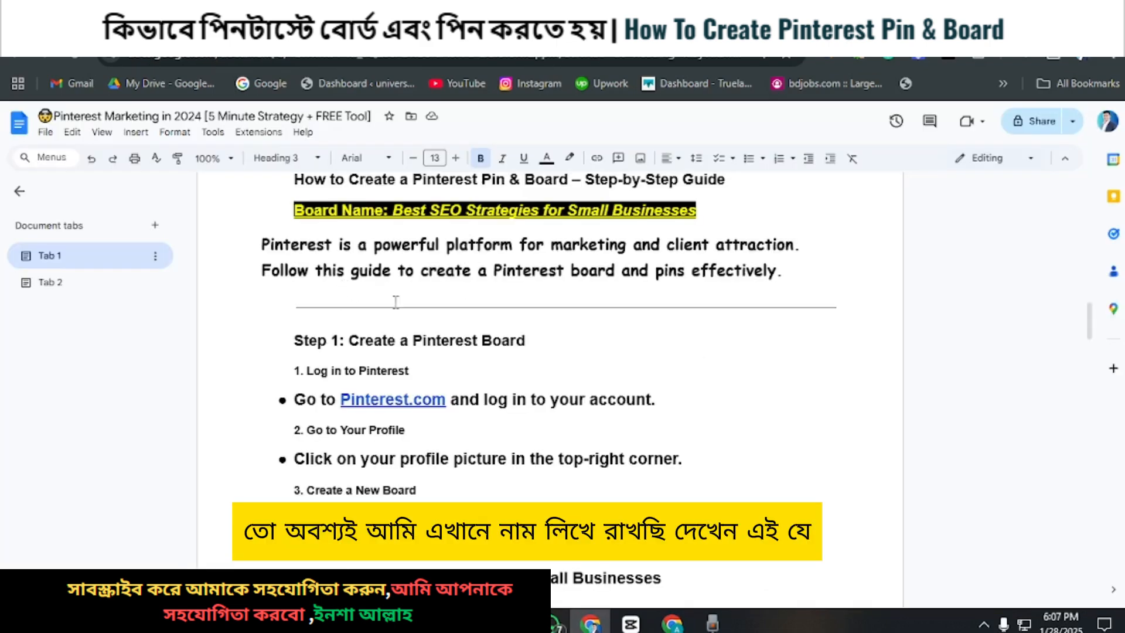
scroll(401, 305, "down", 2)
scroll(351, 300, "up", 4)
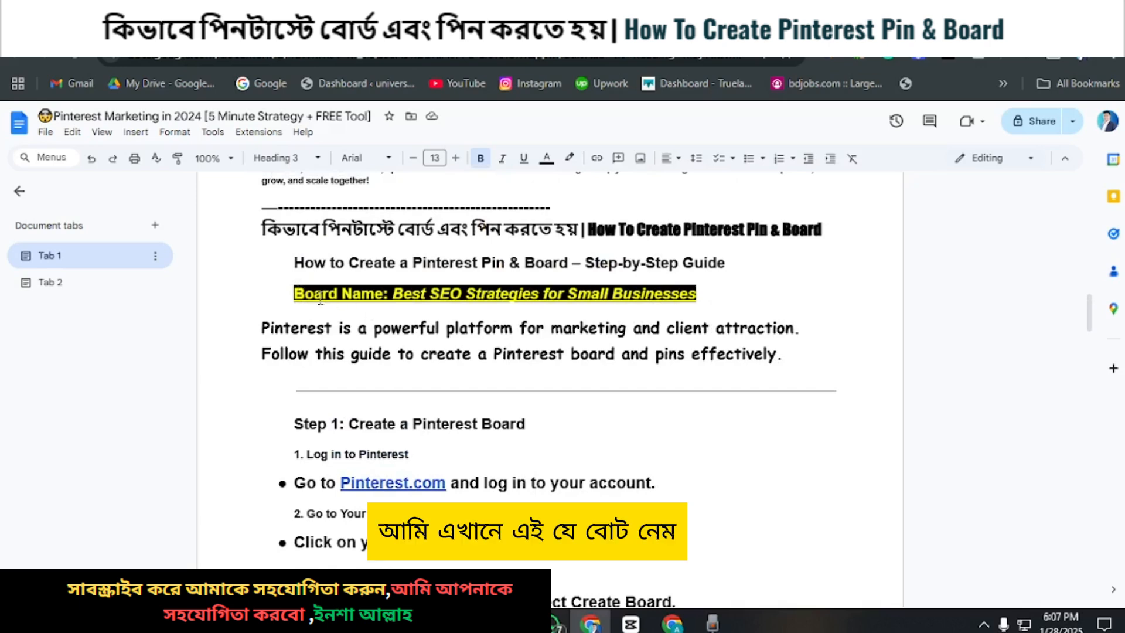
left_click_drag(389, 294, 696, 306)
right_click(696, 306)
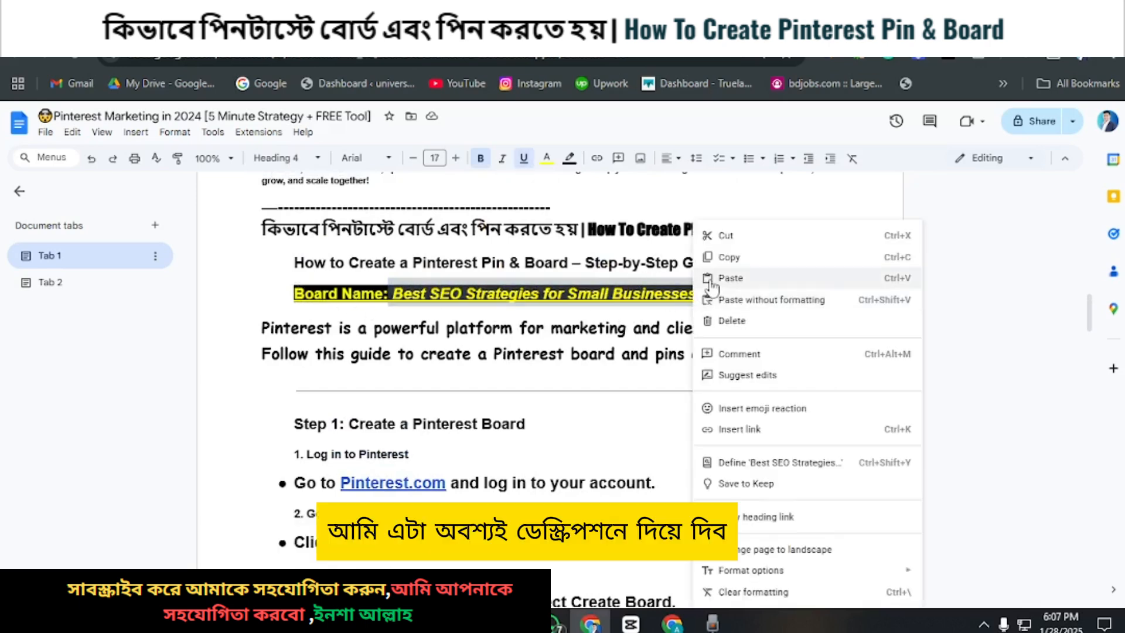
left_click(723, 261)
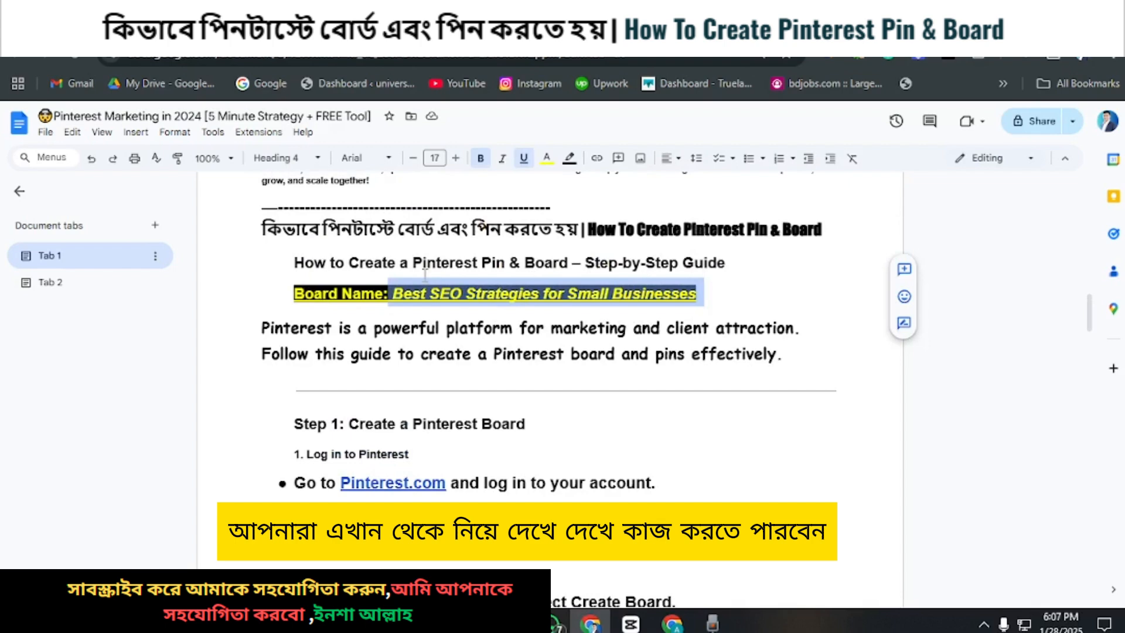
left_click(527, 29)
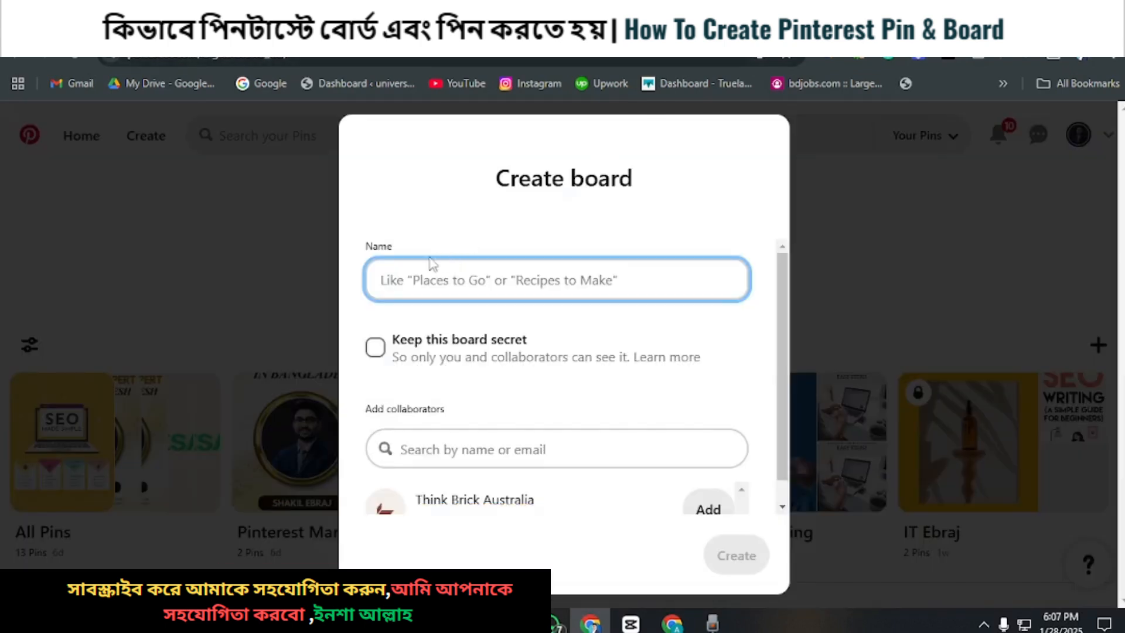
left_click(399, 280)
right_click(399, 281)
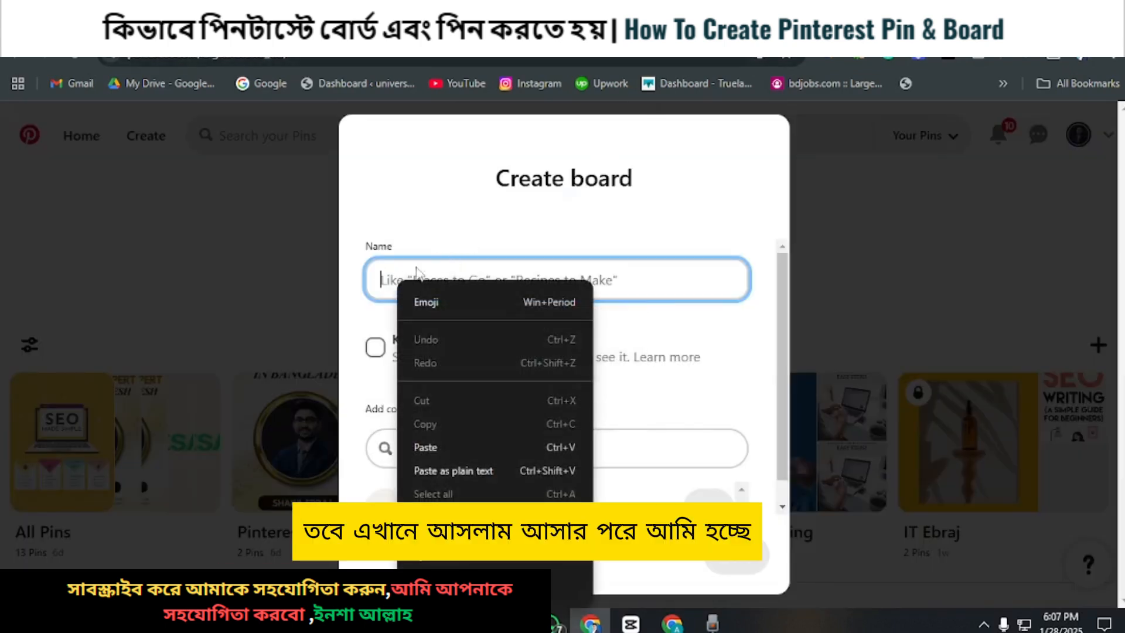
left_click(433, 447)
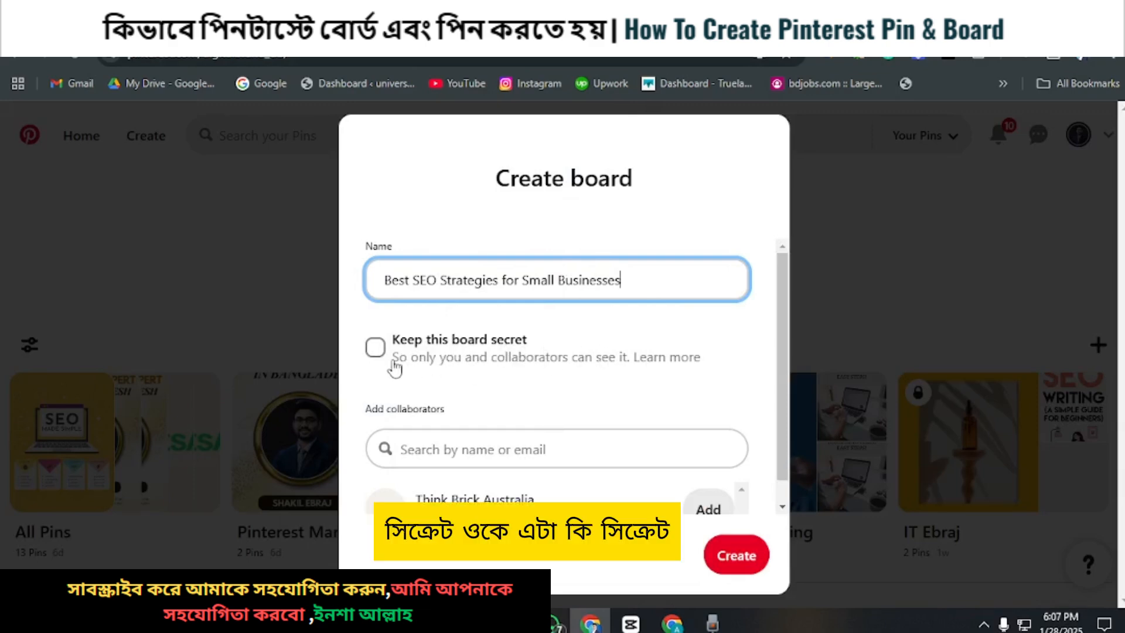
Step: Copy "SEO" from the board category line of the Google Docs guide and enter "SEO," in the Pinterest board's collaborator search
scroll(524, 354, "down", 1)
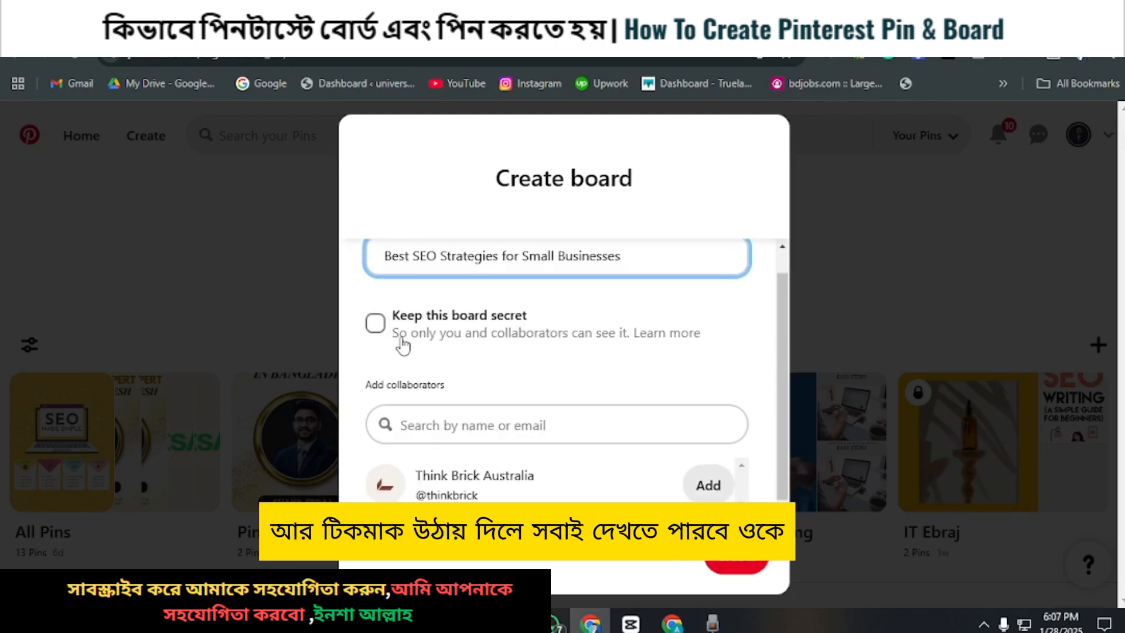
left_click(417, 422)
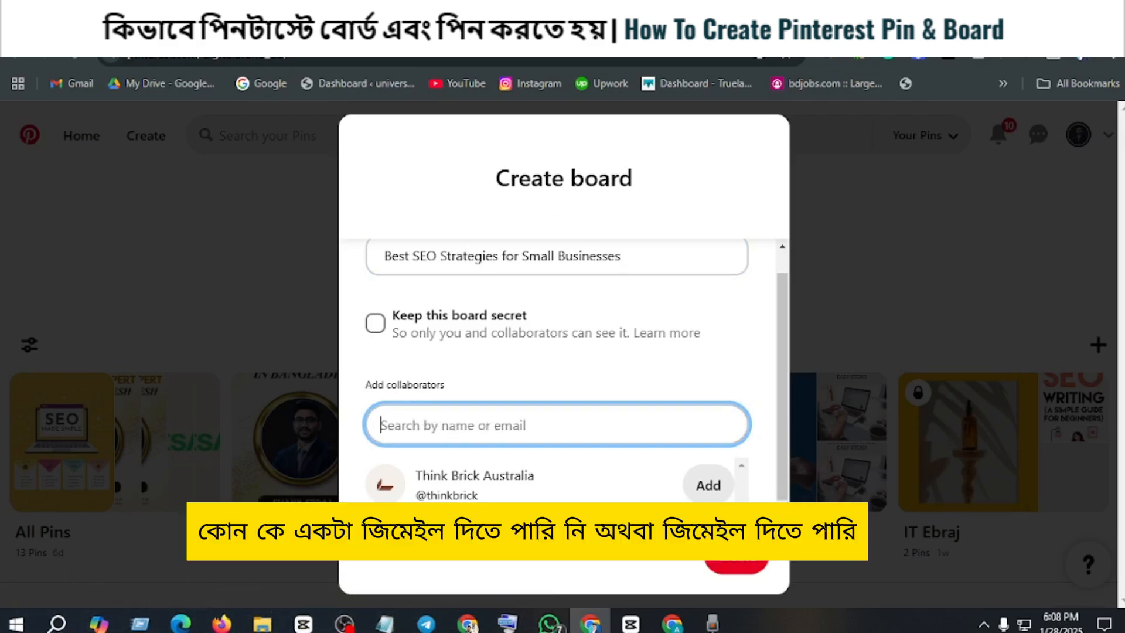
left_click(577, 30)
scroll(446, 327, "down", 6)
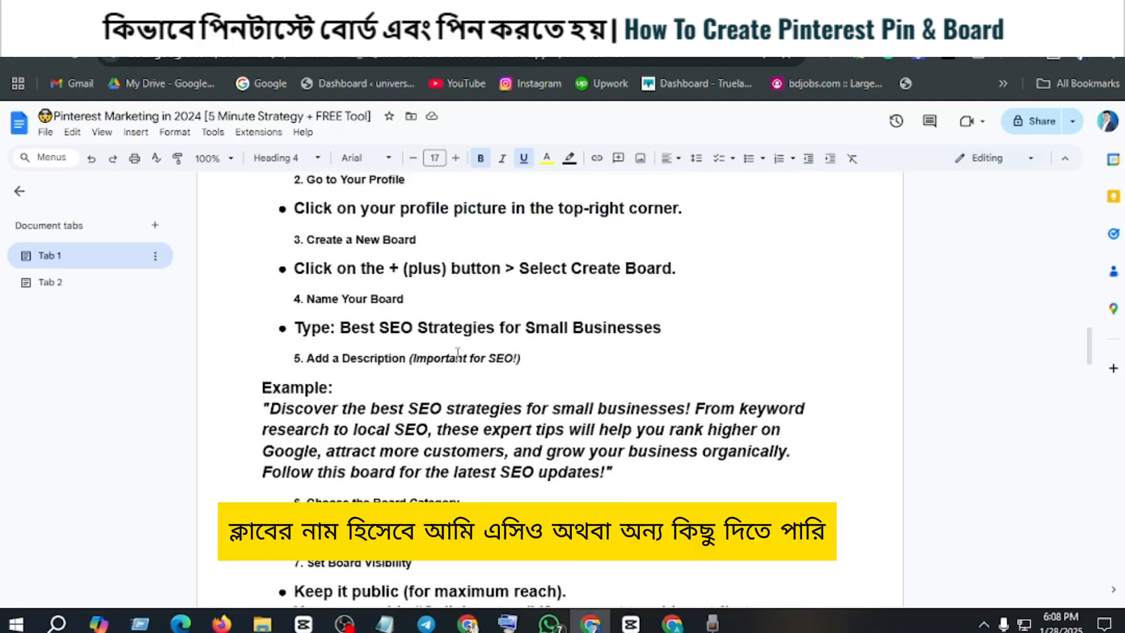
scroll(521, 332, "down", 3)
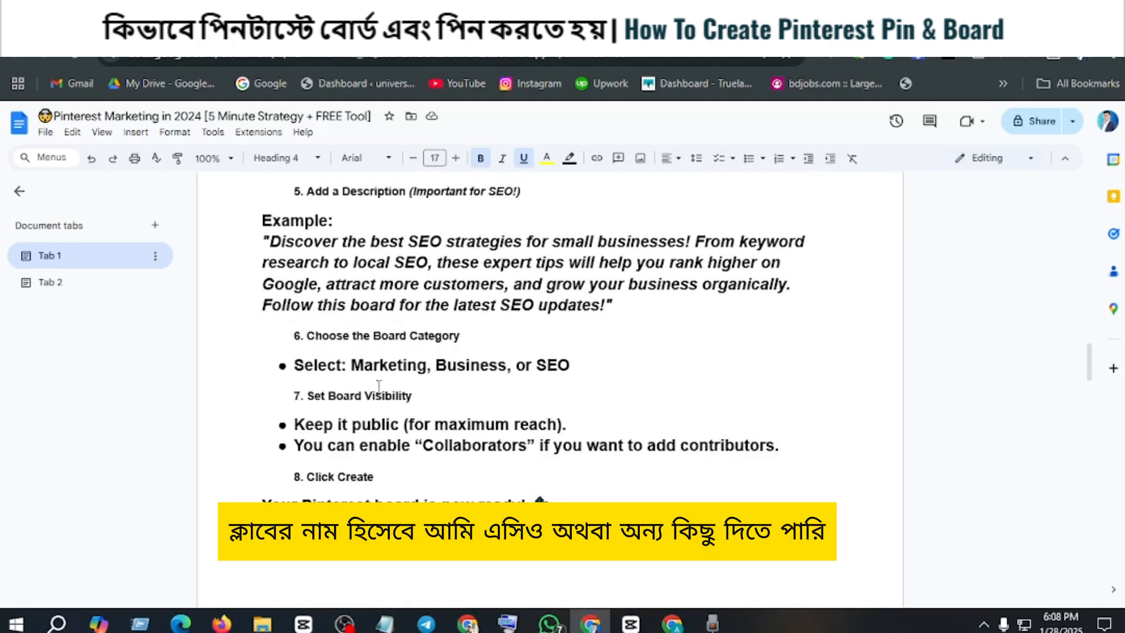
left_click_drag(536, 365, 582, 365)
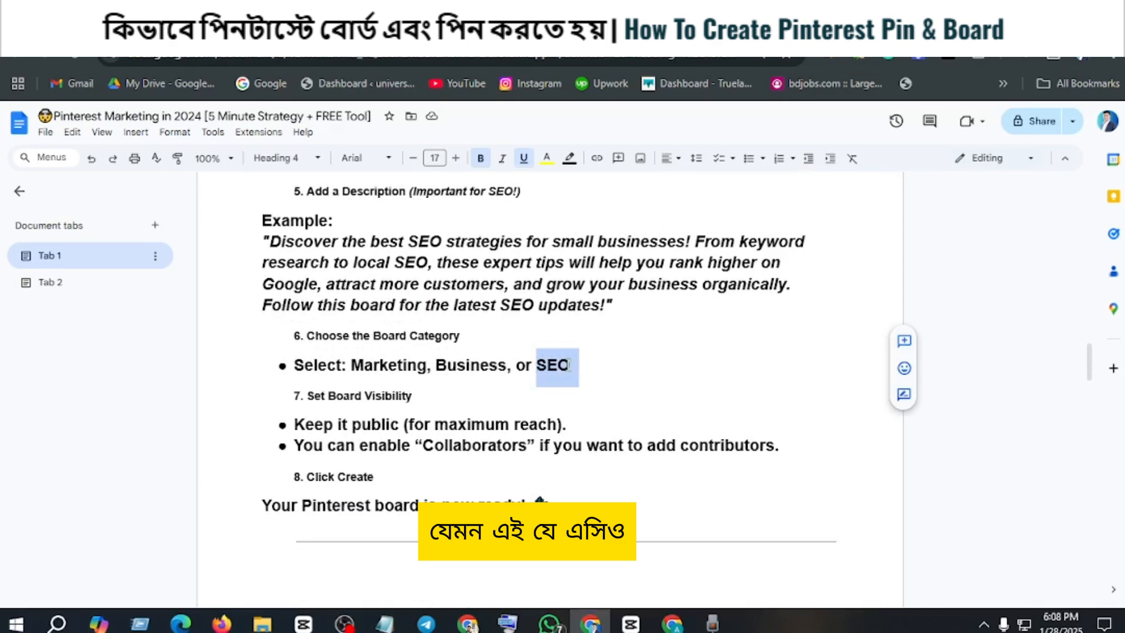
right_click(569, 365)
left_click(601, 293)
left_click(755, 30)
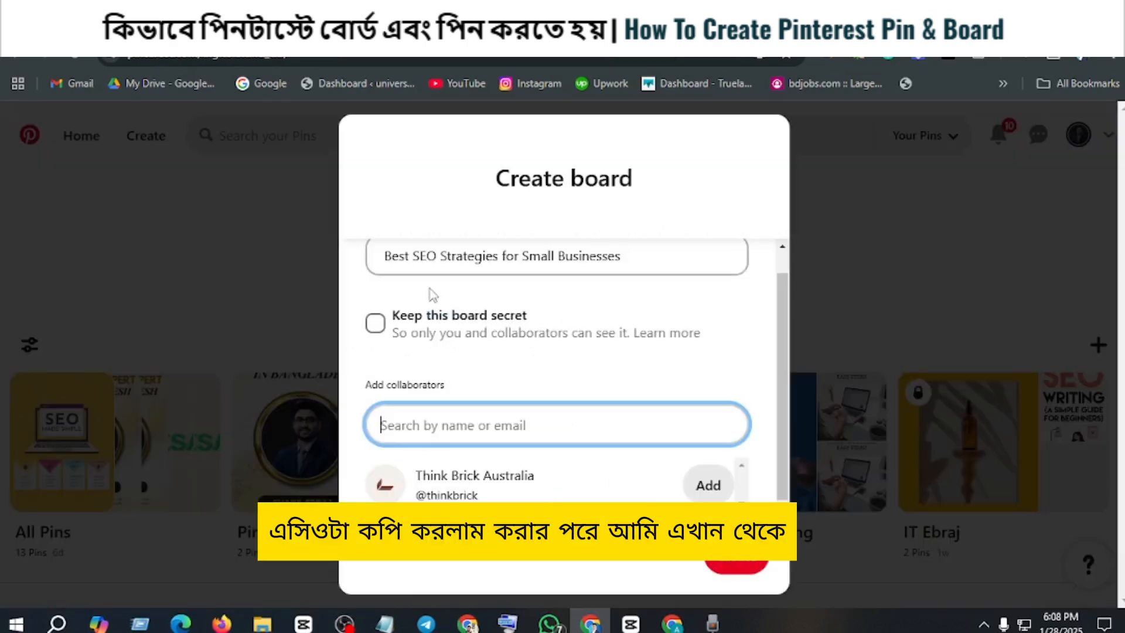
right_click(419, 427)
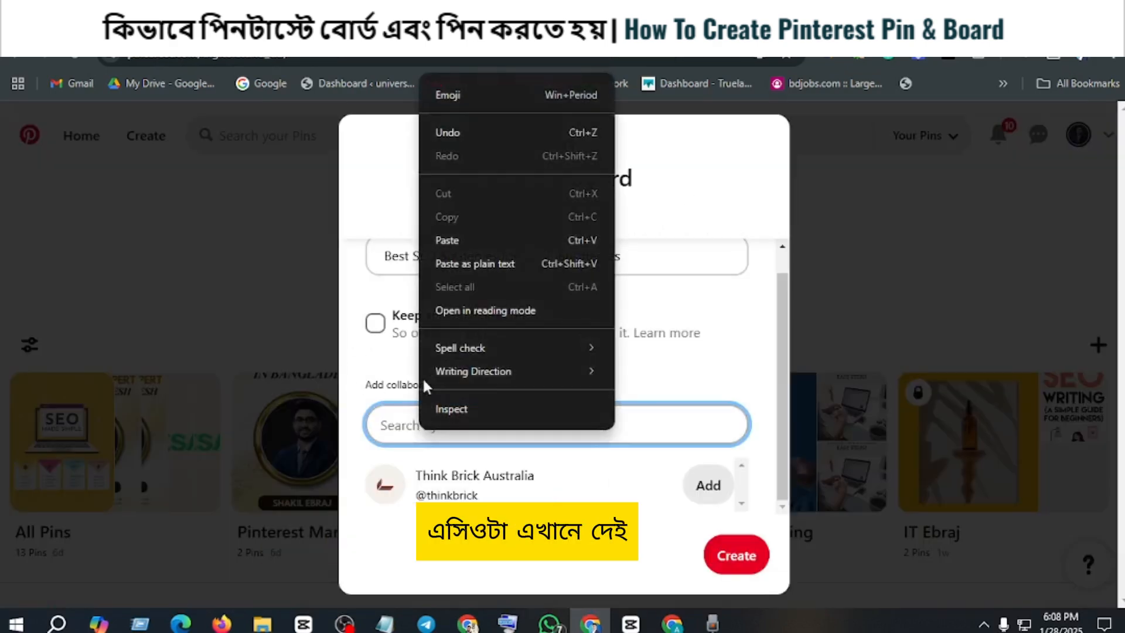
left_click(447, 241)
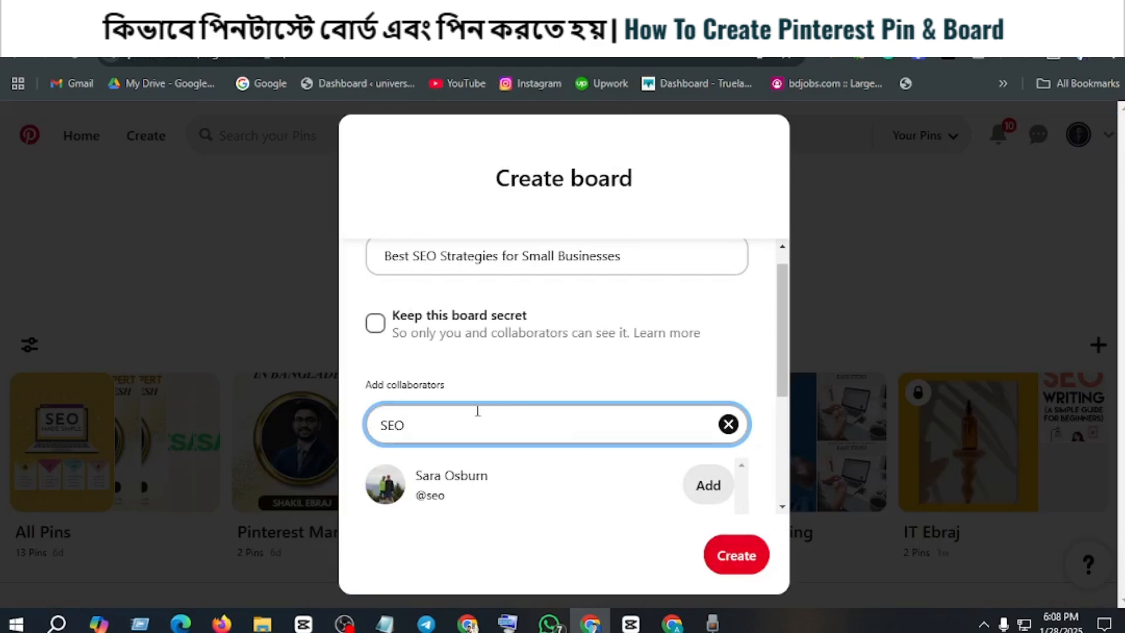
type(",")
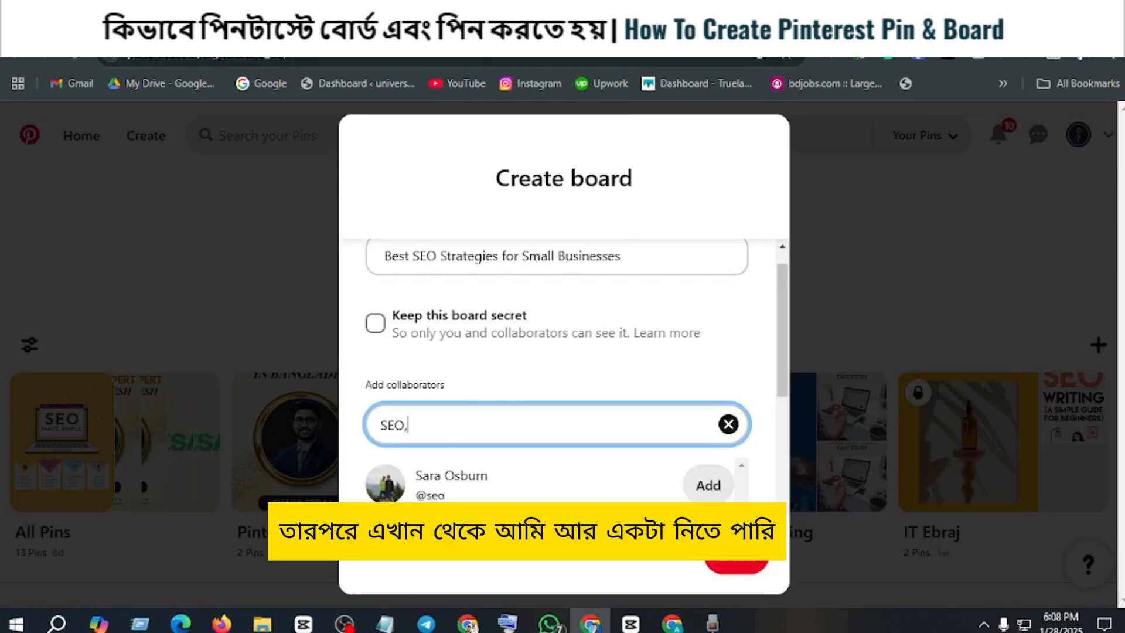
Step: Copy "Business," from the guide's category line in Google Docs and append it to the collaborator search in Pinterest
left_click(508, 28)
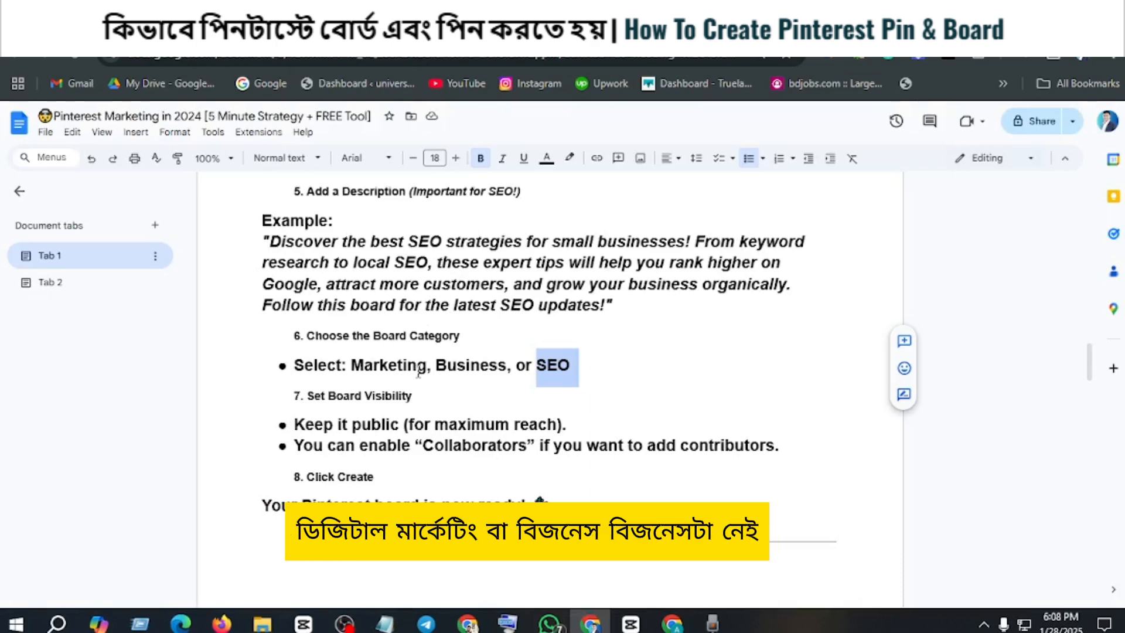
left_click_drag(437, 366, 494, 368)
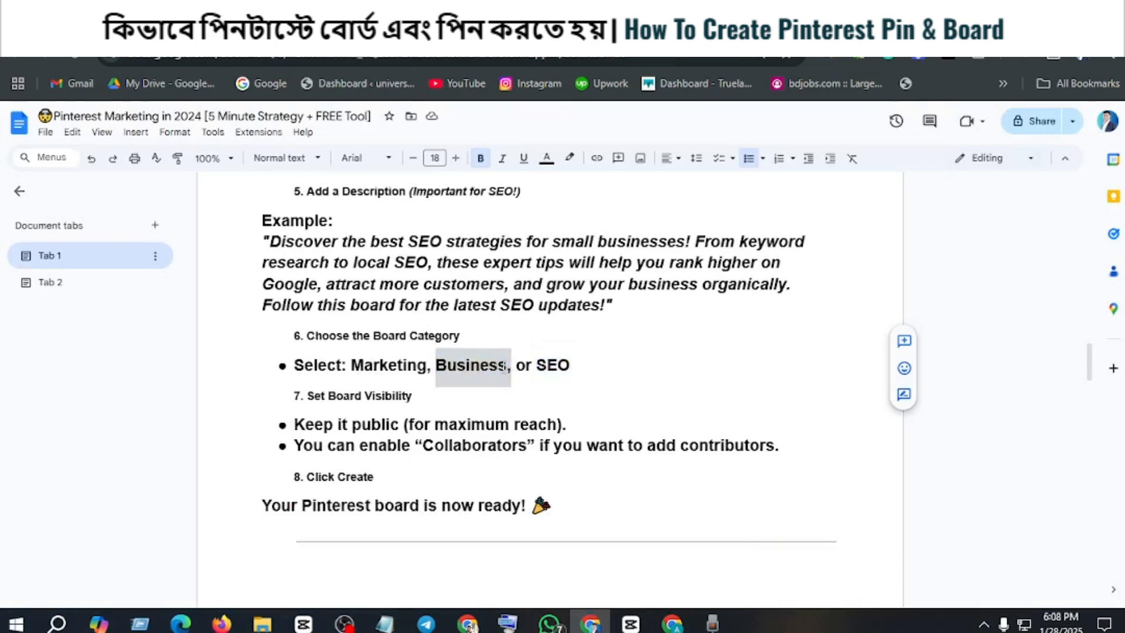
right_click(501, 364)
left_click(528, 296)
left_click(375, 28)
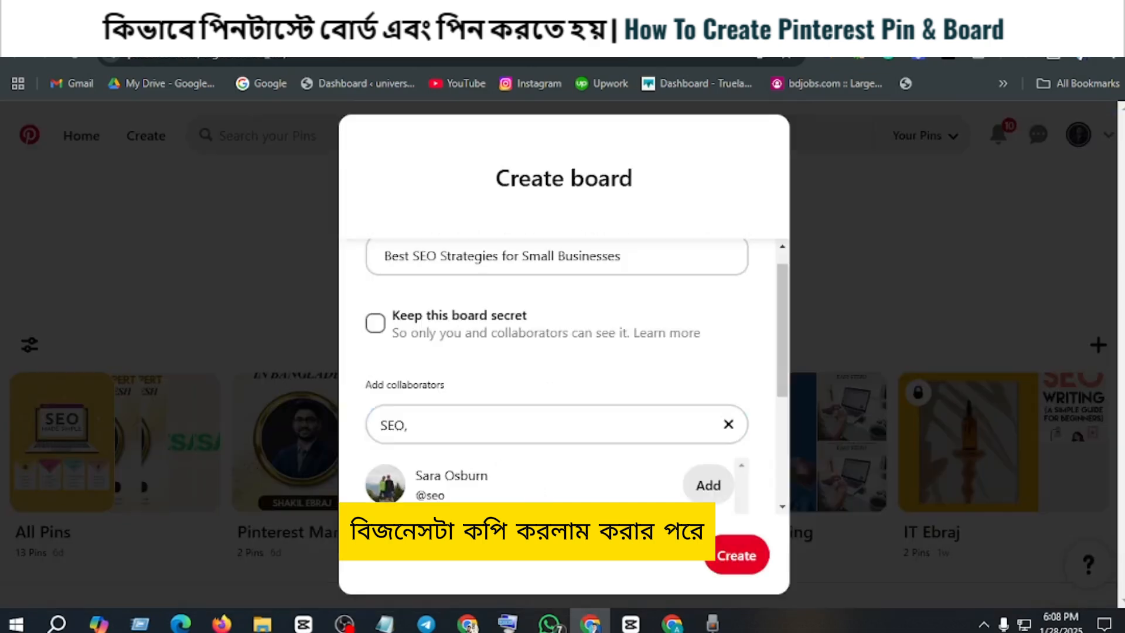
left_click(391, 431)
right_click(434, 432)
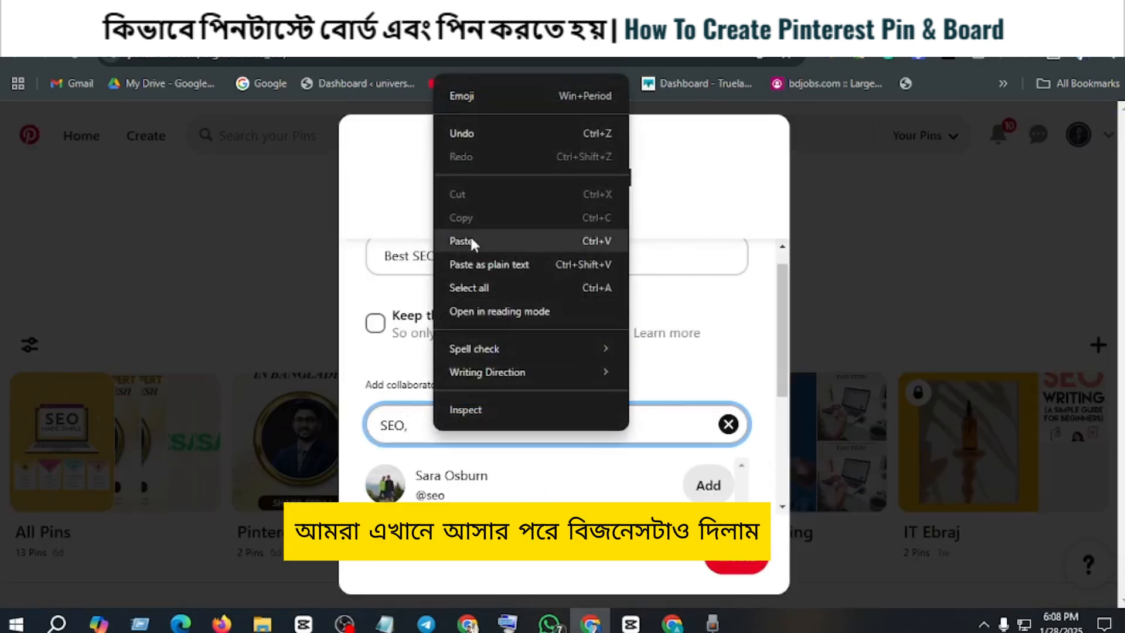
left_click(469, 242)
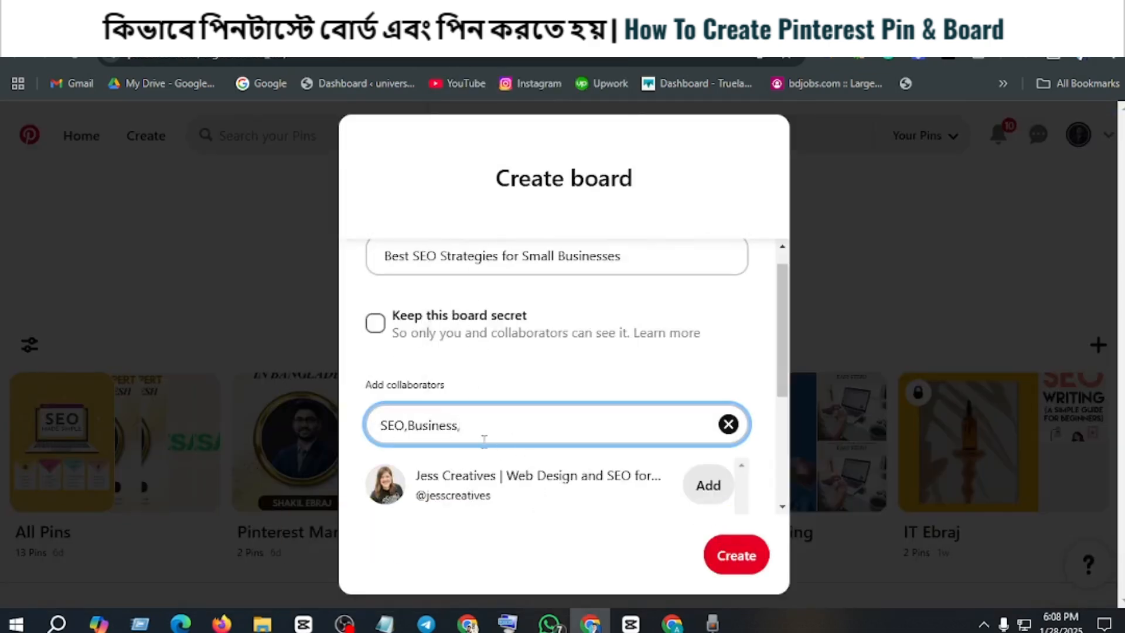
Step: Append "Marketing" from the Google Docs guide's category line to the Pinterest collaborator search, and create the board
left_click(542, 28)
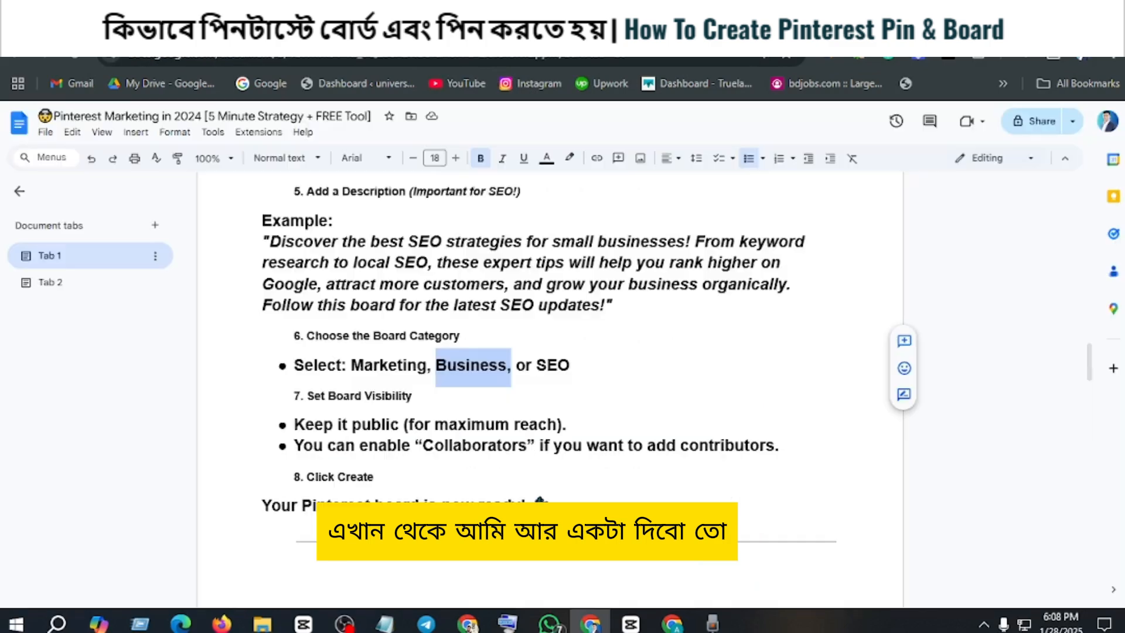
left_click_drag(351, 368, 421, 368)
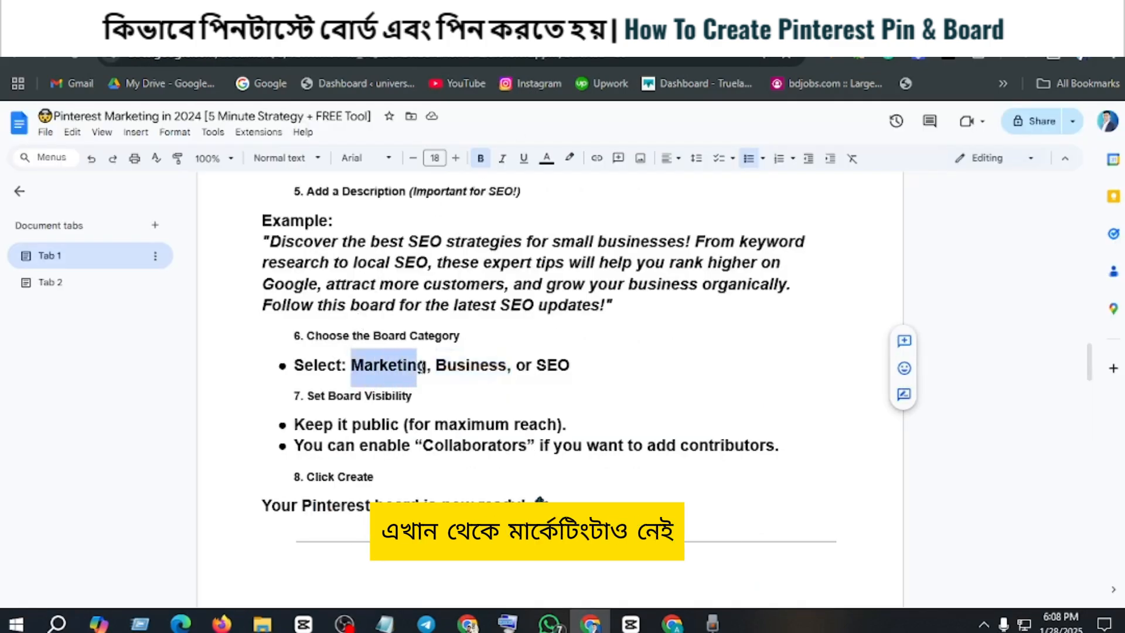
right_click(423, 366)
left_click(454, 291)
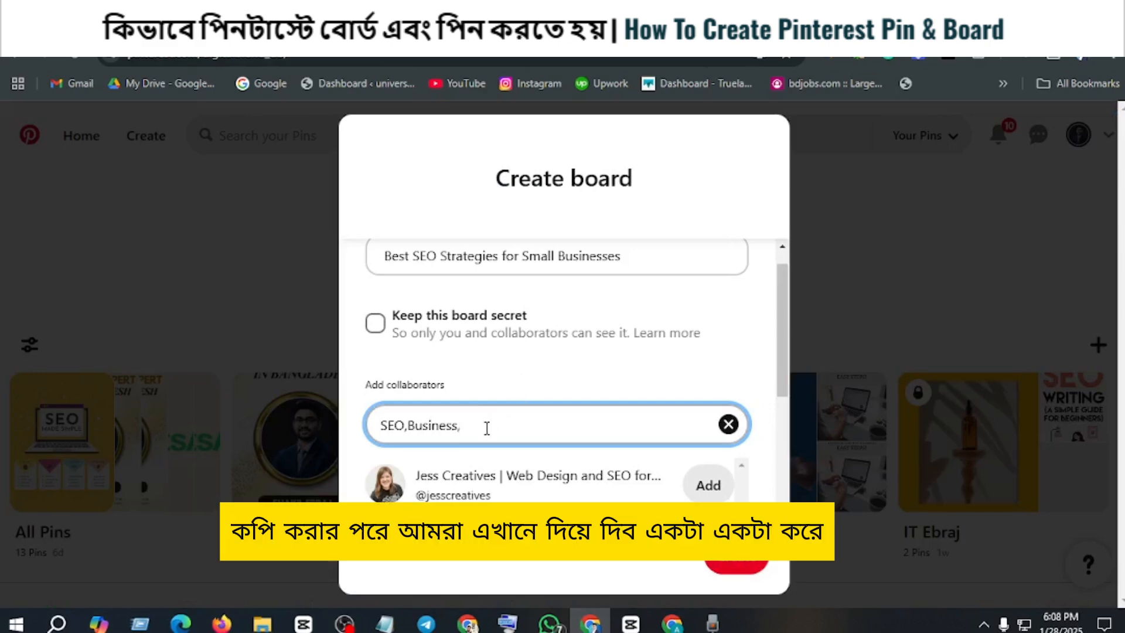
right_click(486, 426)
left_click(535, 238)
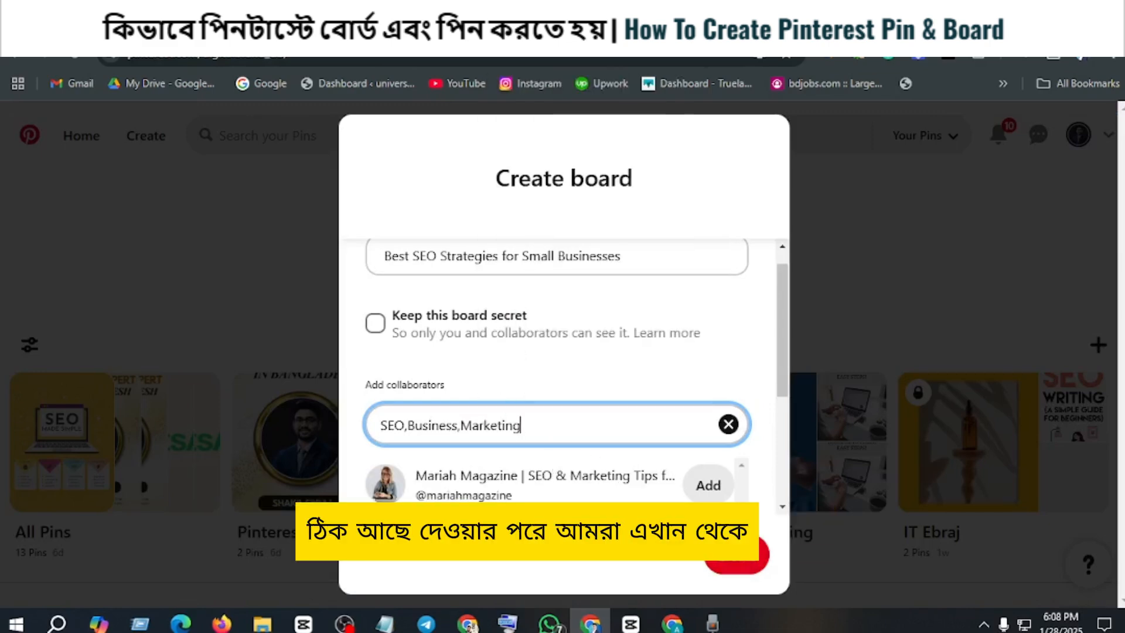
left_click(740, 564)
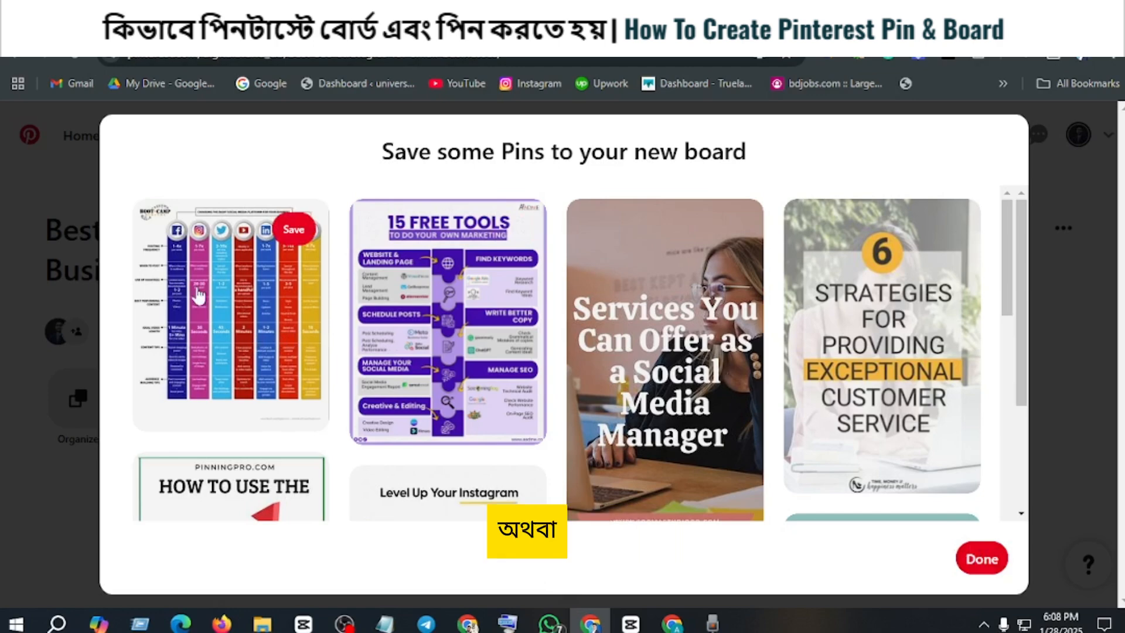
Step: Save the suggested social media platform chart and "15 Free Tools" pins to the new board and finish the pin selection
scroll(282, 318, "down", 4)
scroll(282, 318, "up", 1)
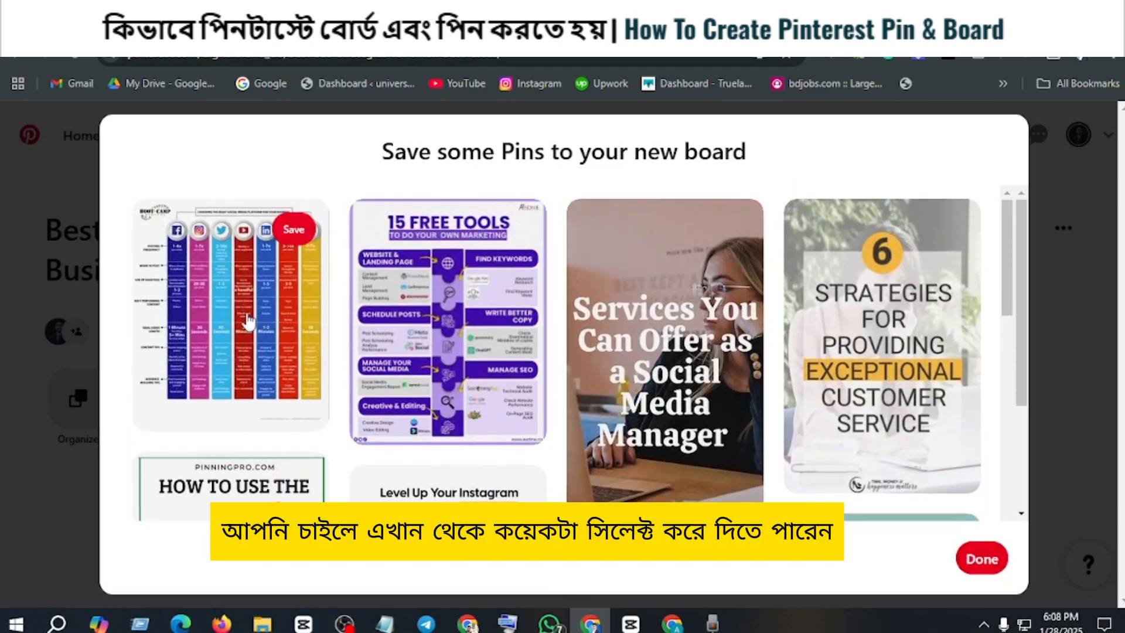
left_click(251, 322)
left_click(448, 323)
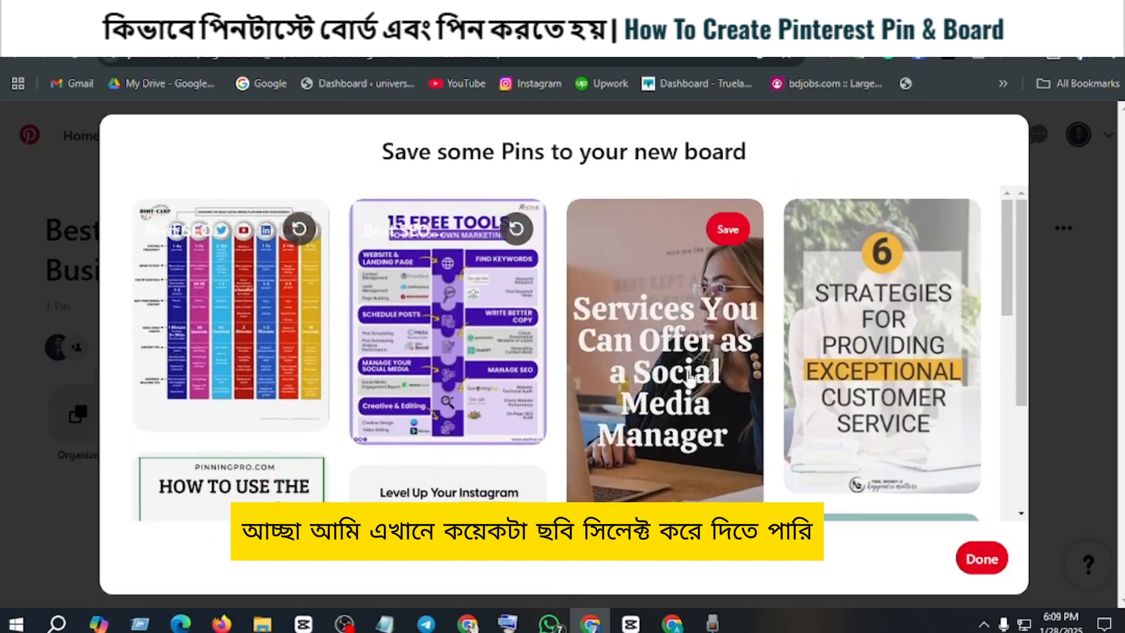
left_click(977, 558)
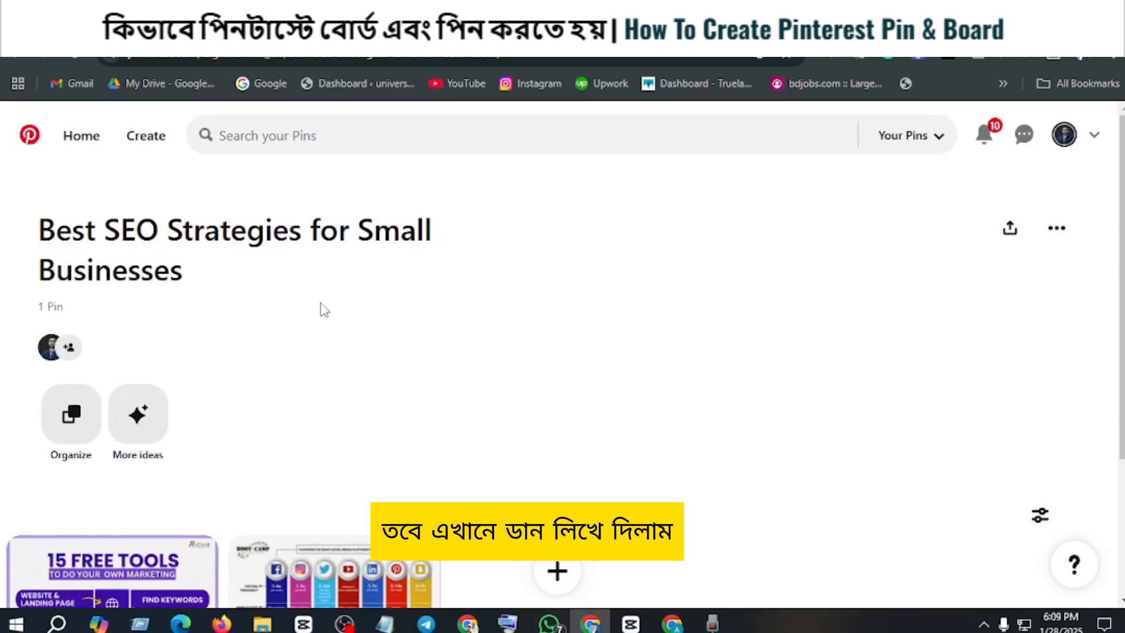
Step: Review the new board's page, including its title, saved pins and the suggested ideas
scroll(378, 327, "down", 3)
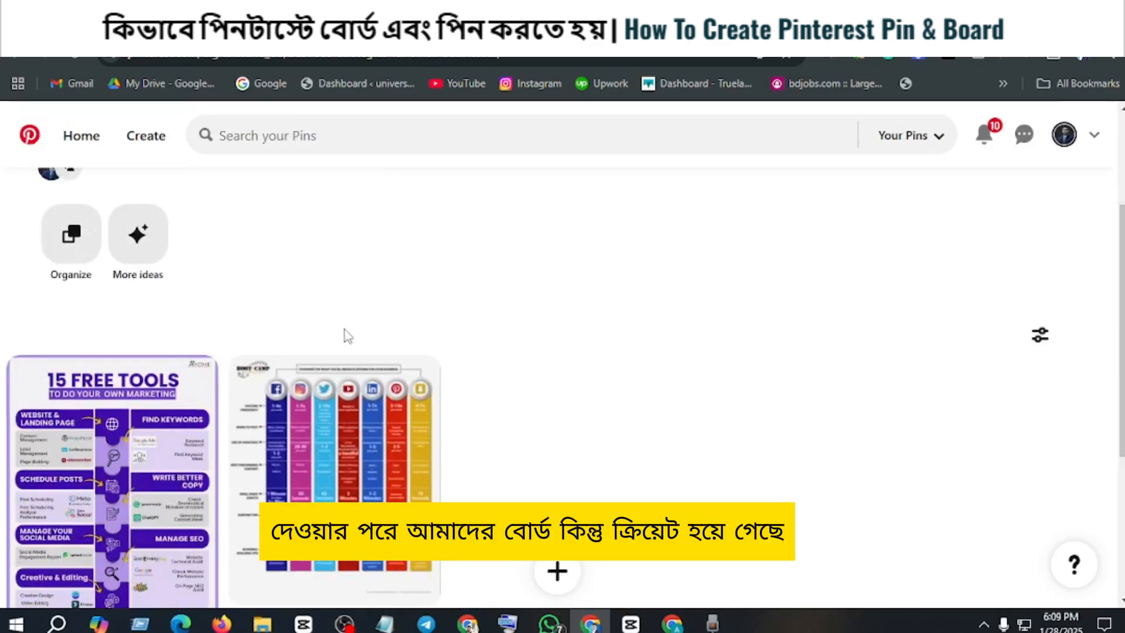
scroll(346, 335, "up", 5)
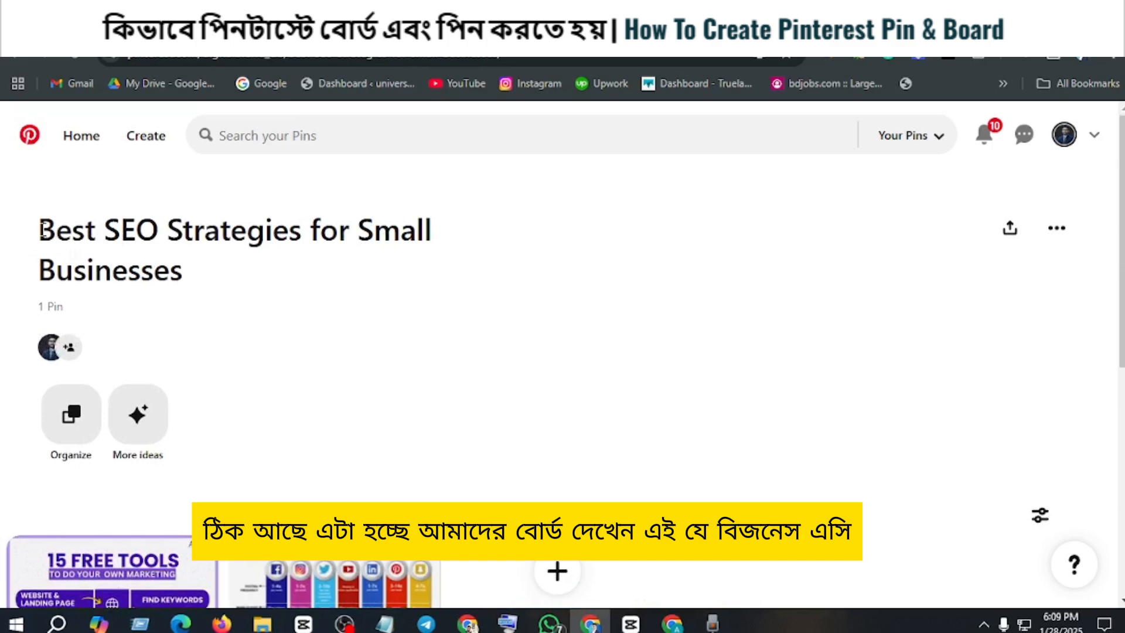
left_click_drag(41, 228, 146, 240)
left_click(91, 239)
left_click_drag(36, 235, 451, 245)
left_click_drag(21, 259, 166, 265)
left_click(218, 280)
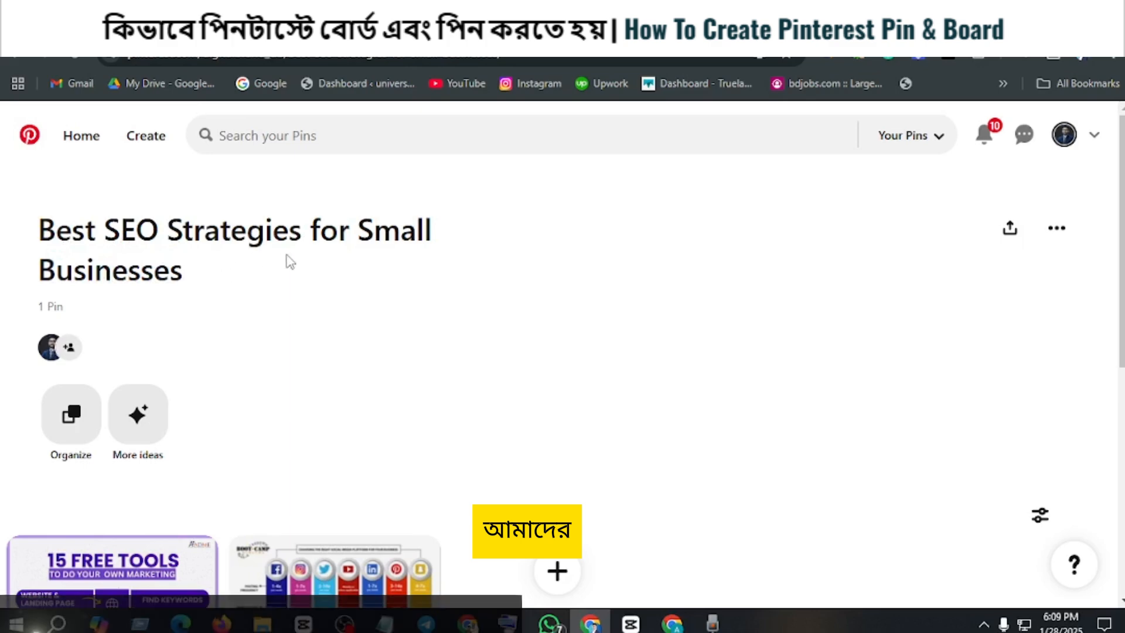
scroll(285, 264, "down", 5)
scroll(287, 267, "up", 4)
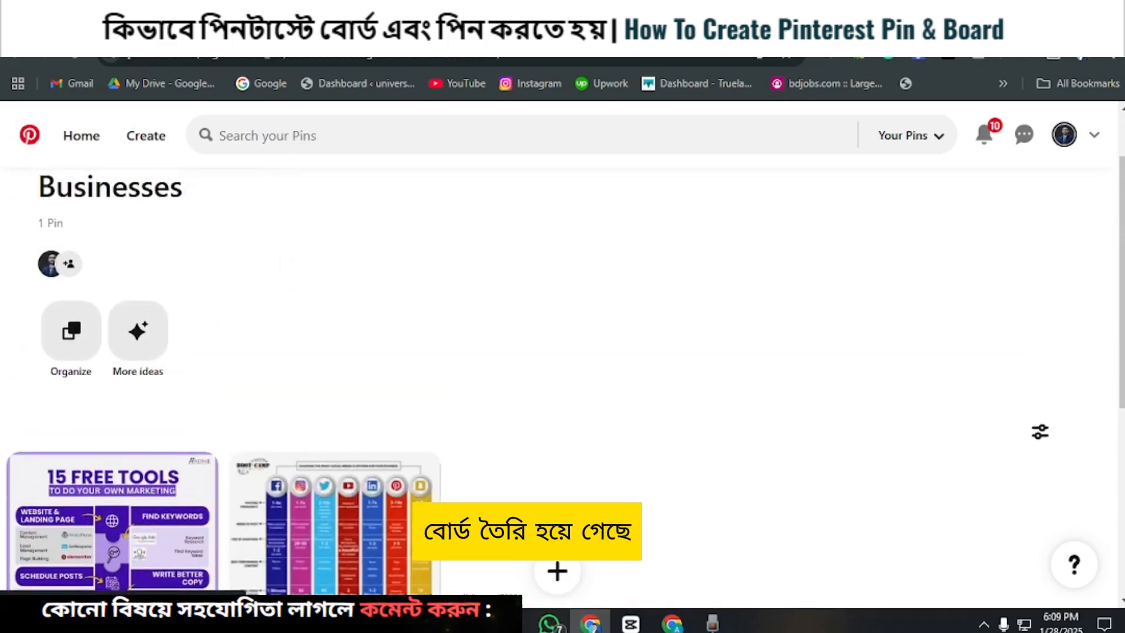
scroll(346, 345, "down", 4)
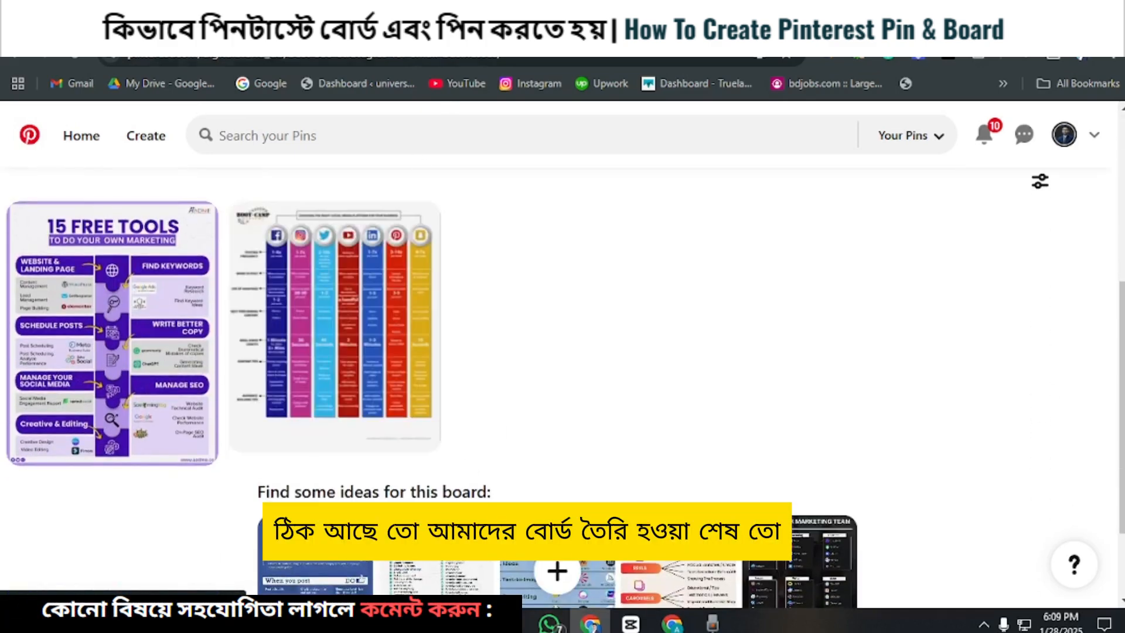
Step: Switch to the Google Docs guide and review the "Step 1: Create a Pinterest Board" instructions from logging in to naming the board
left_click(411, 26)
scroll(425, 290, "up", 7)
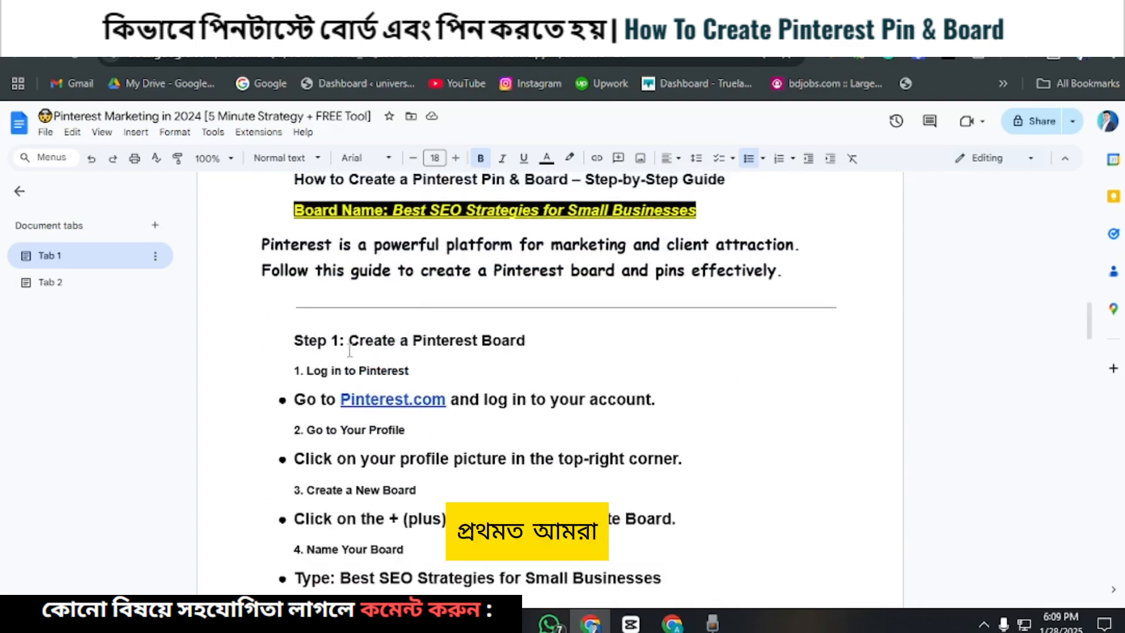
scroll(322, 363, "down", 1)
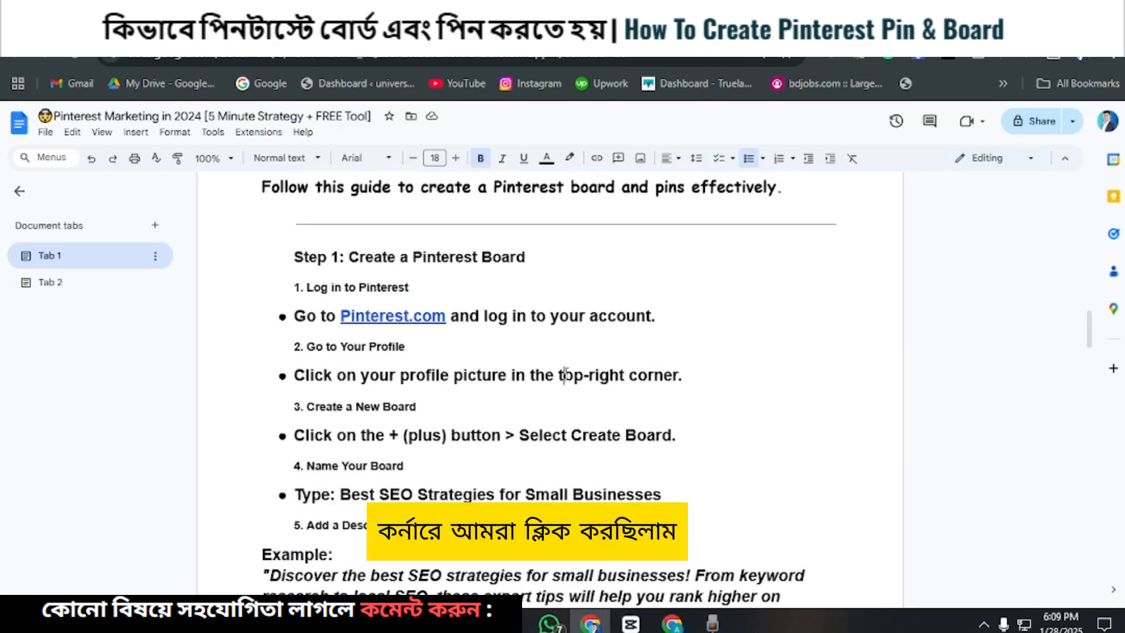
left_click_drag(565, 374, 678, 374)
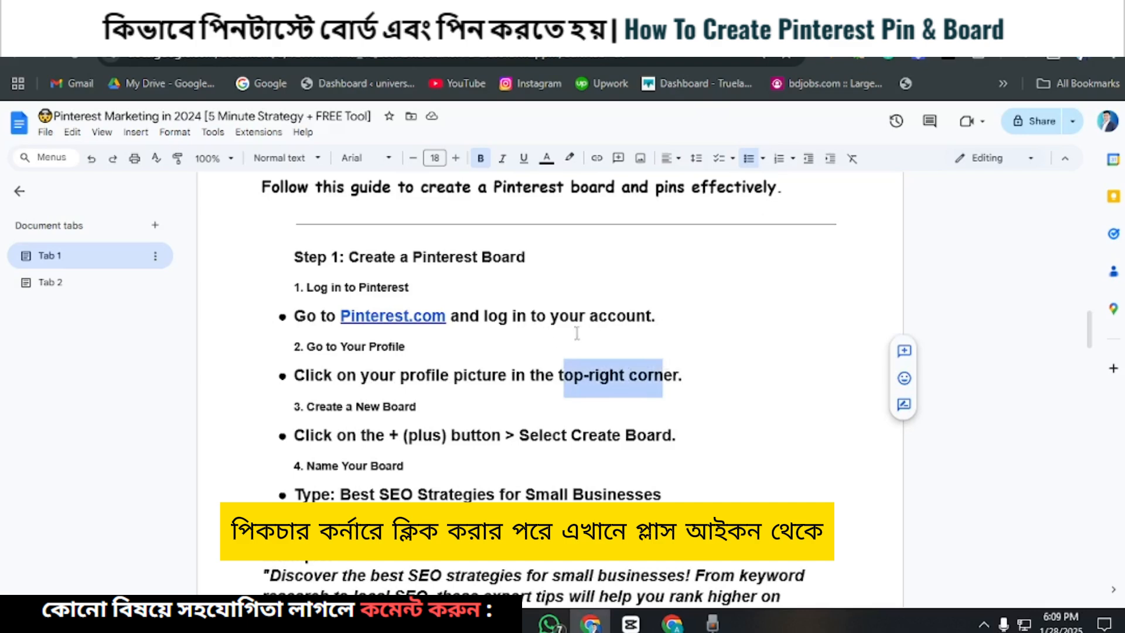
scroll(432, 367, "down", 2)
left_click(399, 354)
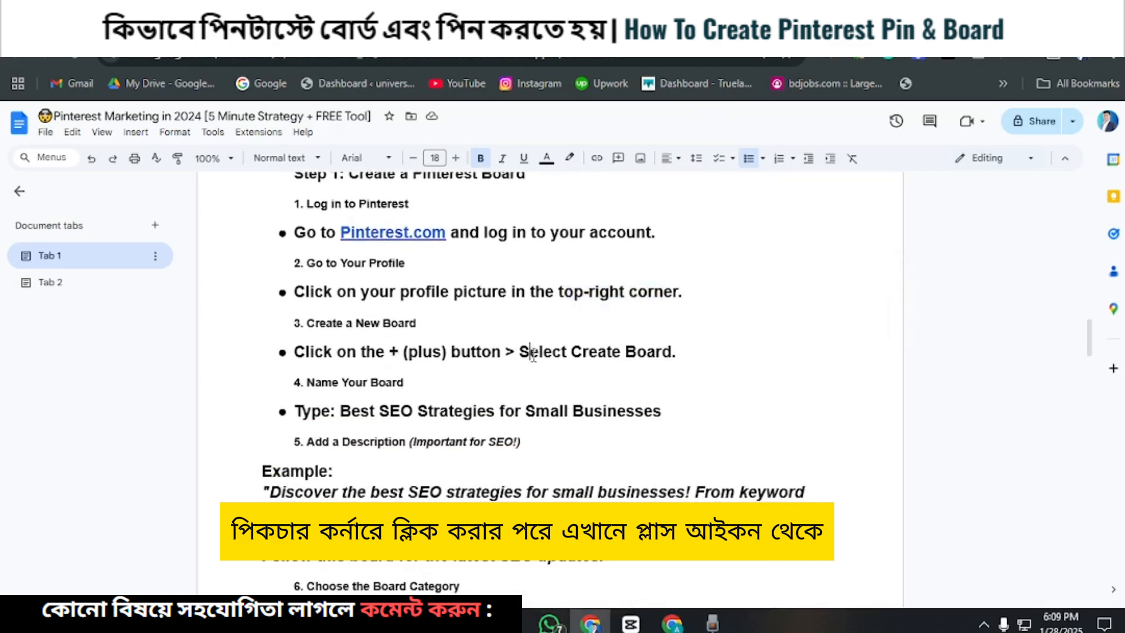
left_click_drag(532, 353, 691, 355)
scroll(367, 417, "down", 2)
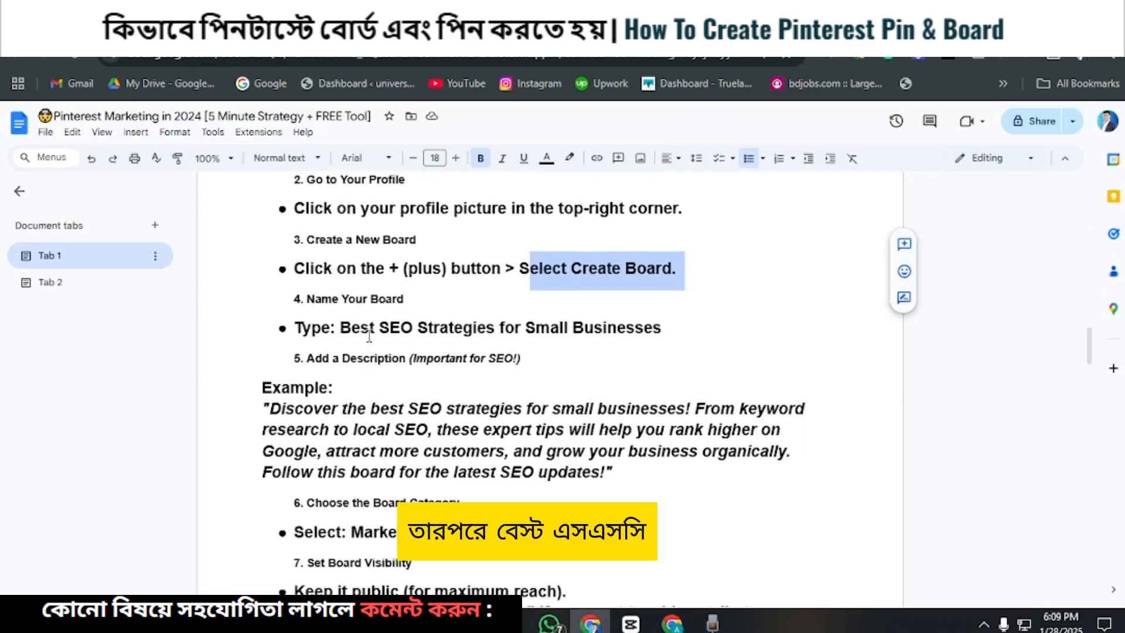
left_click_drag(341, 327, 677, 332)
scroll(483, 339, "down", 2)
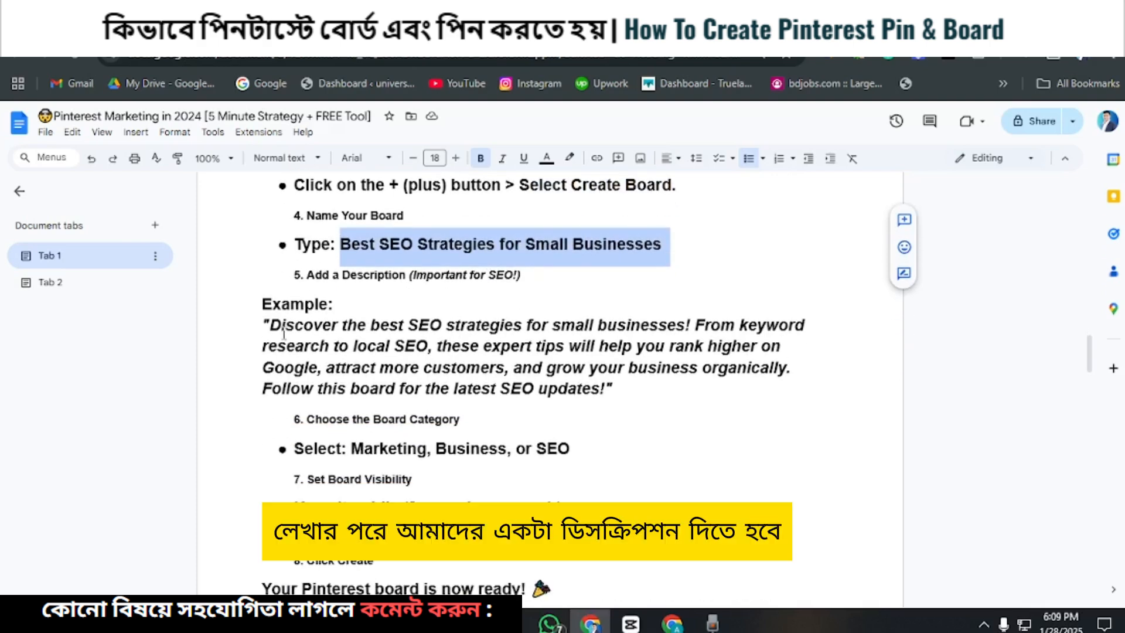
Step: Copy the example board description beginning "Discover the best SEO strategies for small businesses!" without its quotation marks
left_click_drag(270, 324, 609, 386)
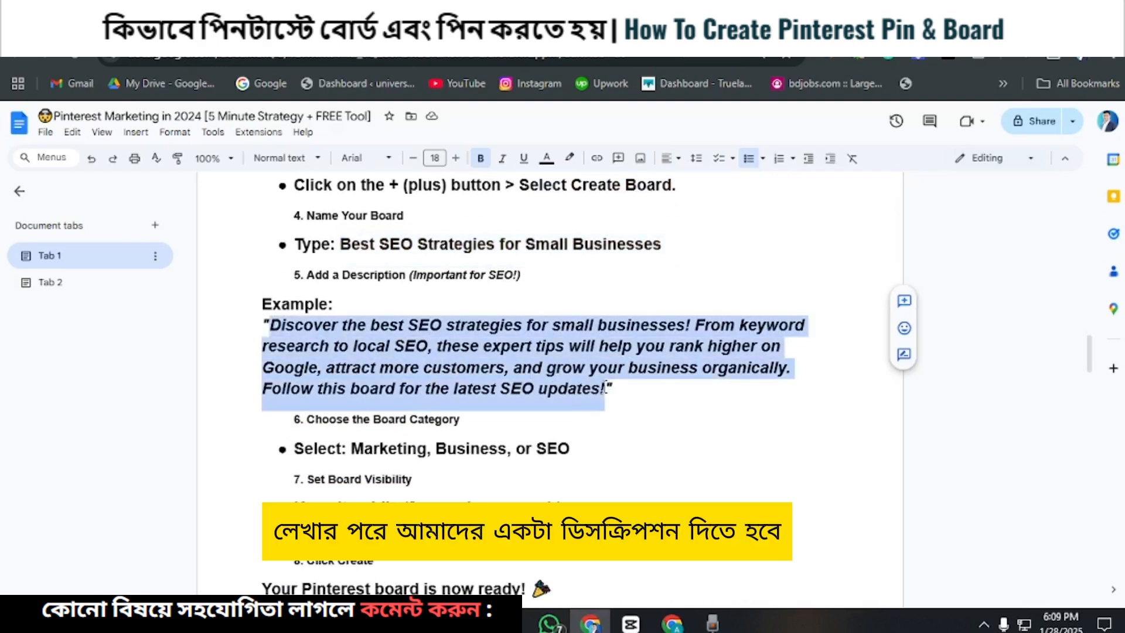
right_click(514, 367)
left_click(545, 289)
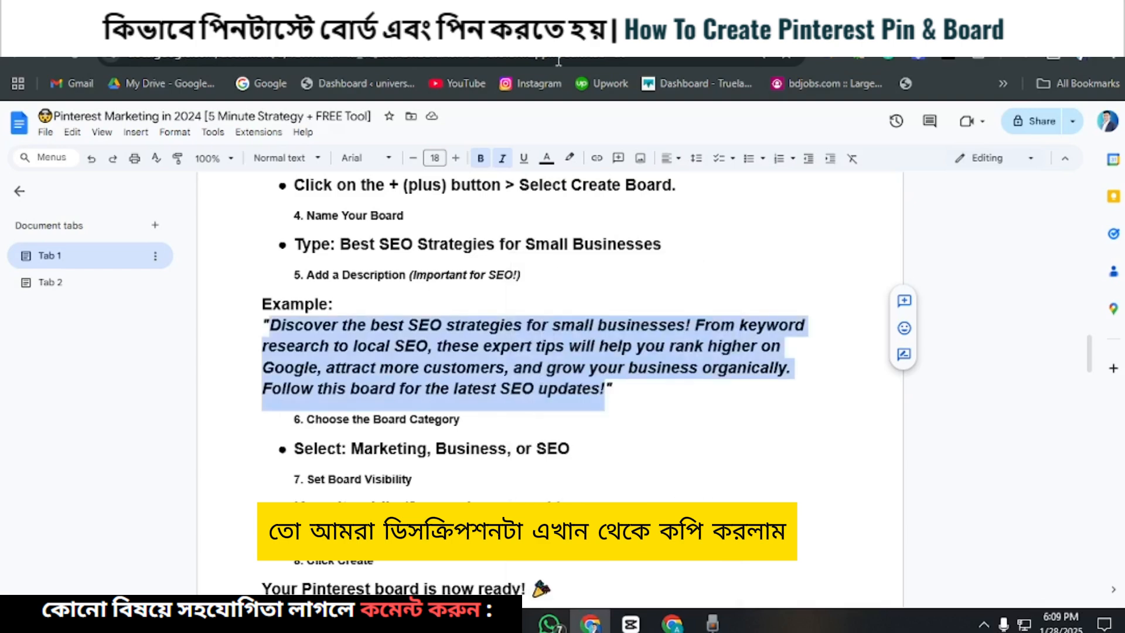
Step: In Pinterest, add the copied SEO text as the description of the "Best SEO Strategies for Small Businesses" board and save it
left_click(542, 21)
scroll(475, 320, "up", 3)
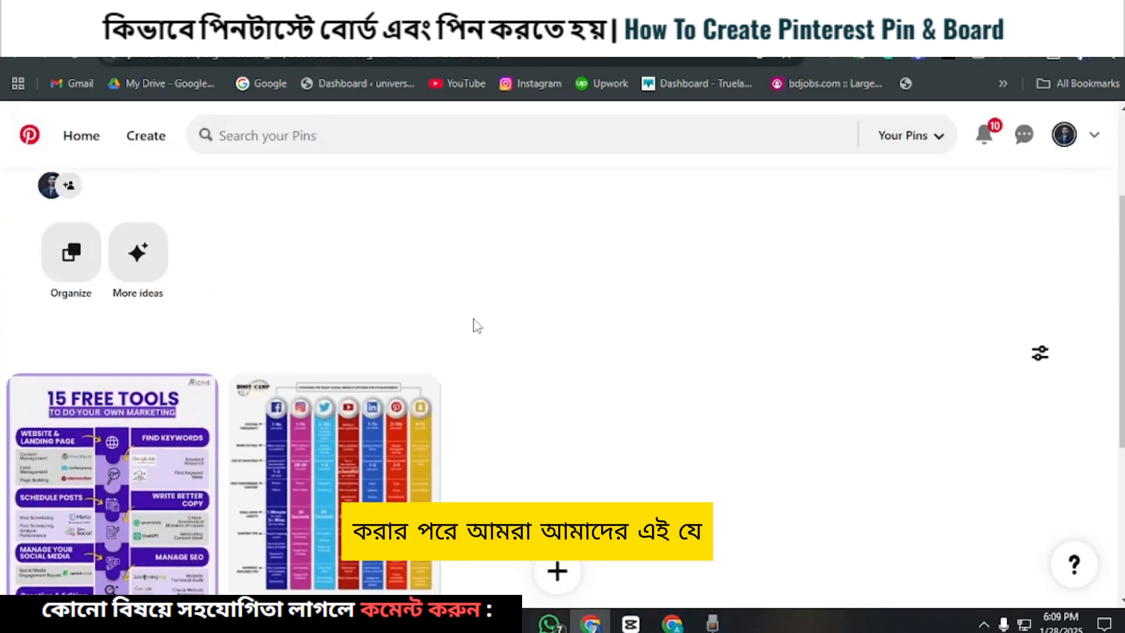
scroll(478, 326, "up", 3)
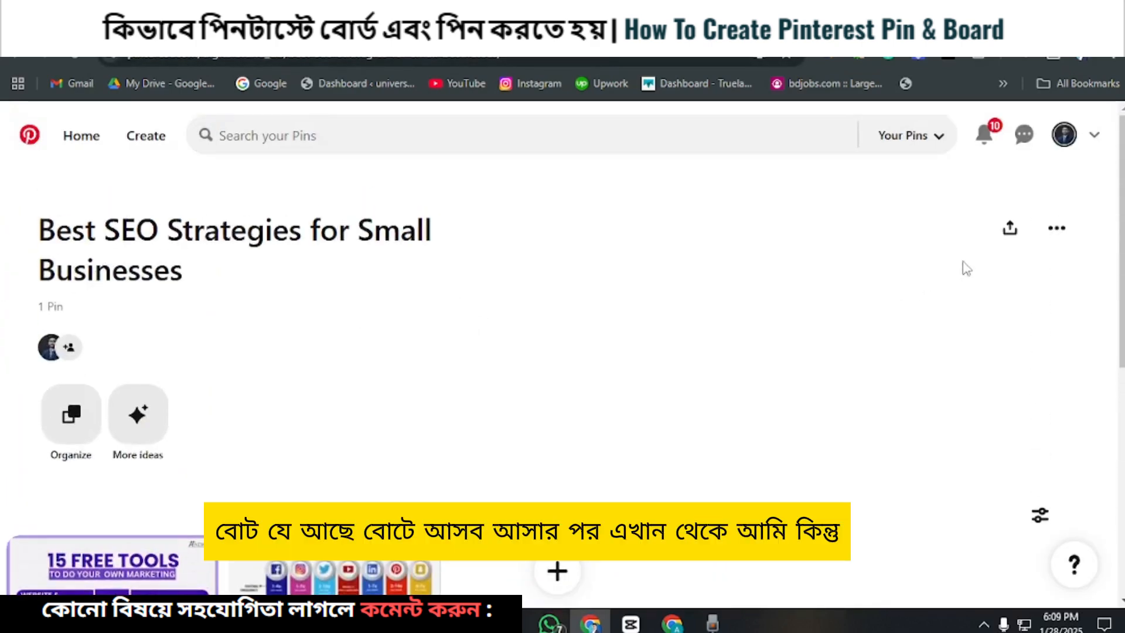
left_click(1058, 229)
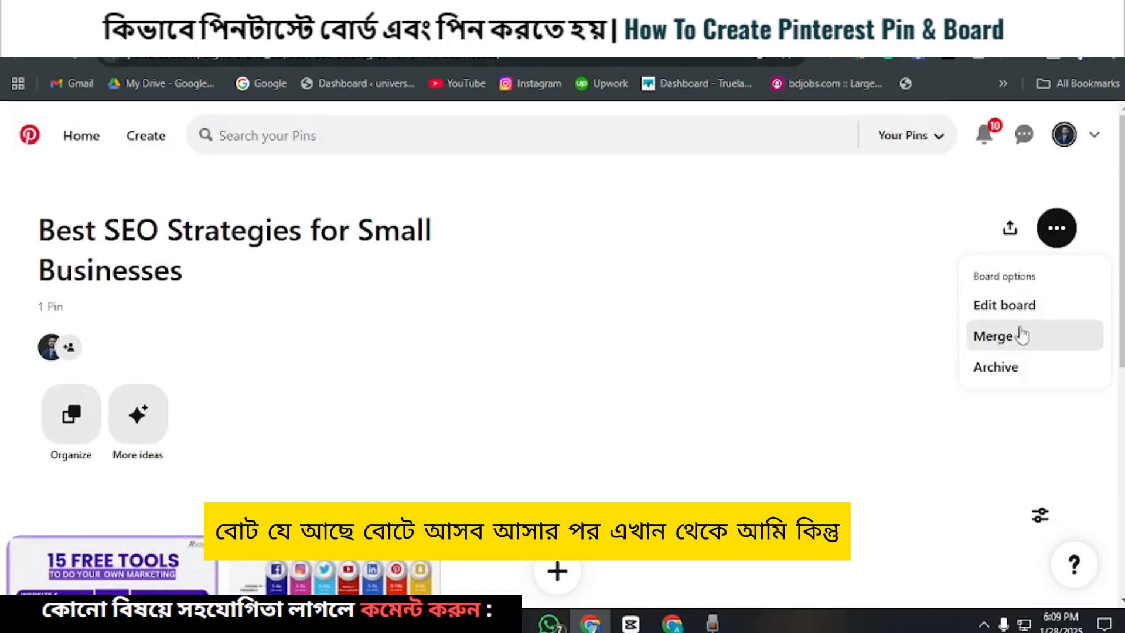
left_click(1000, 305)
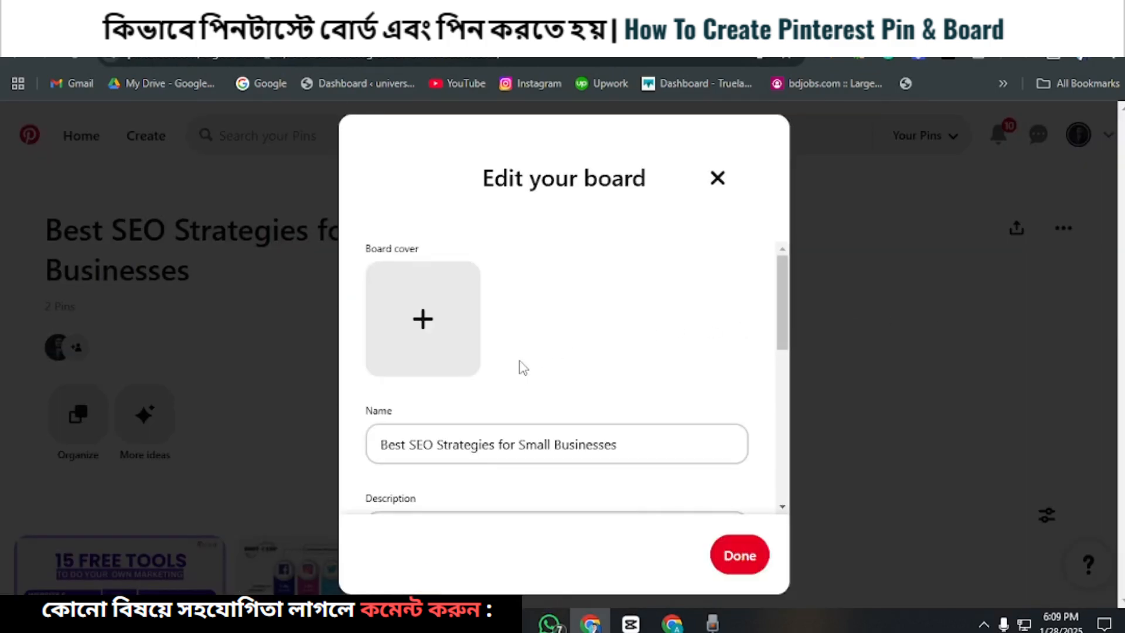
scroll(515, 370, "down", 2)
scroll(523, 368, "up", 2)
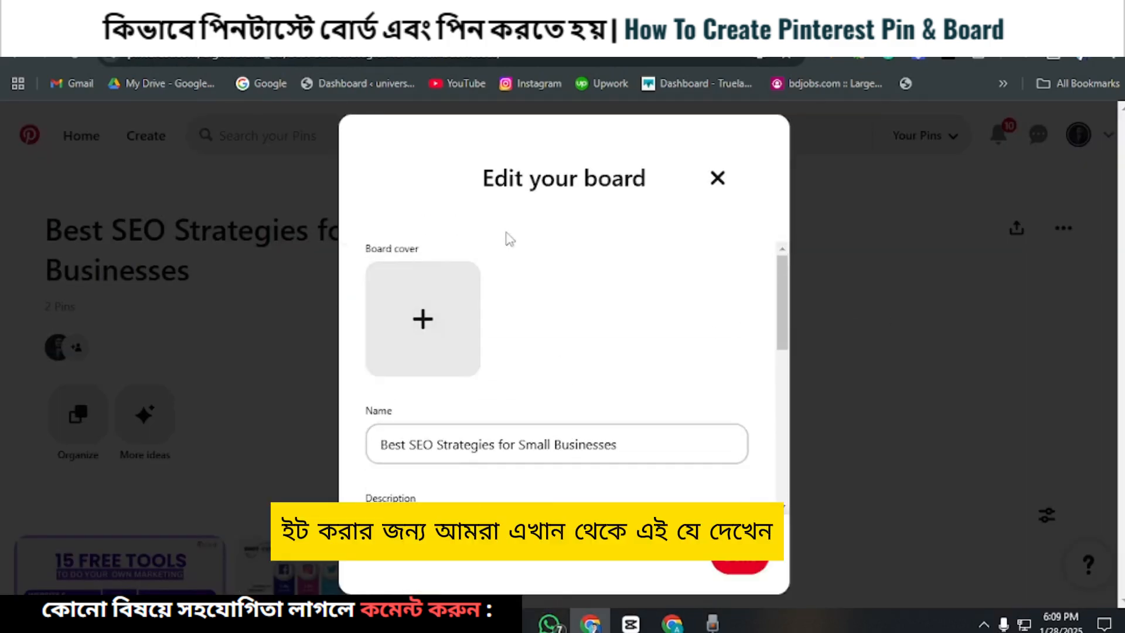
scroll(501, 347, "down", 3)
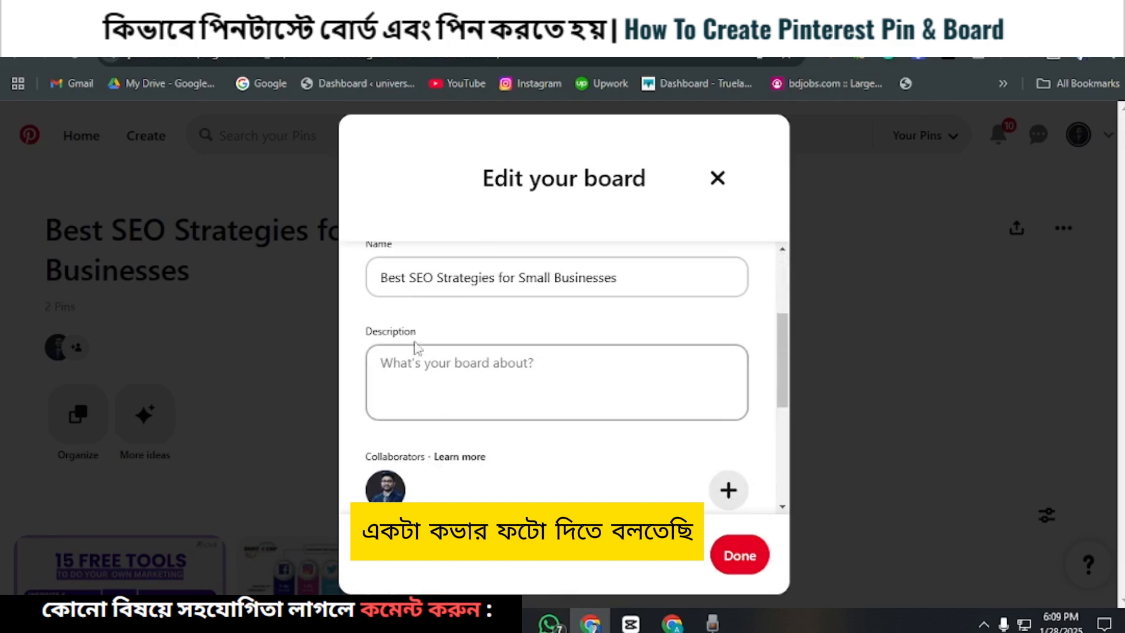
left_click(406, 363)
right_click(405, 364)
left_click(440, 190)
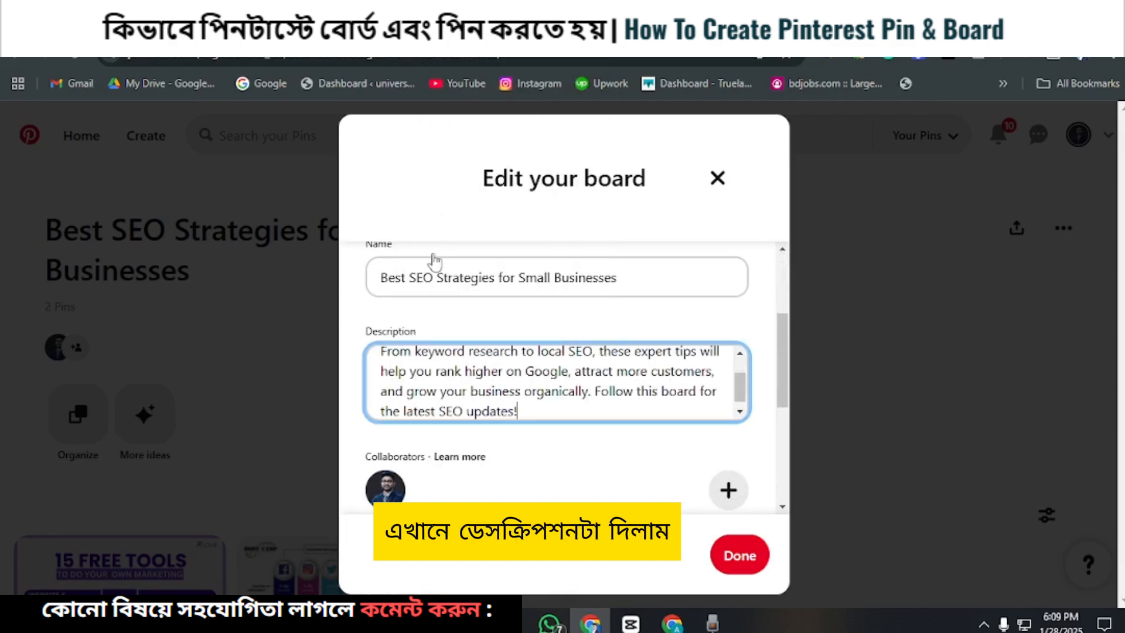
left_click(740, 554)
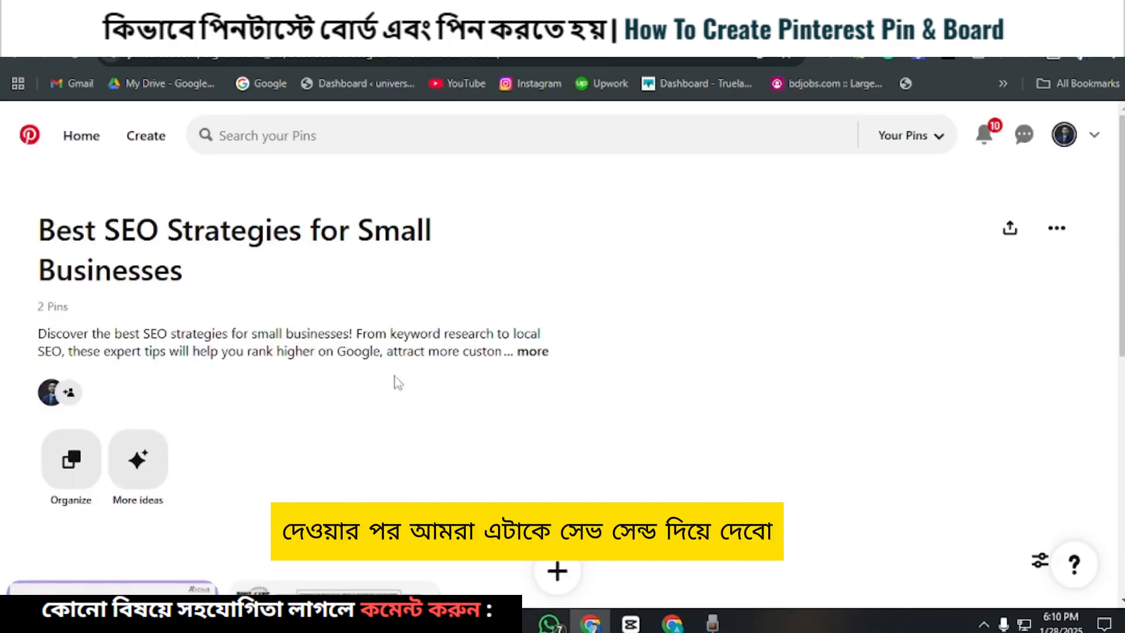
Step: Set the "15 Free Tools" pin as the board's cover image, keeping the default crop, and save the board changes
left_click(1057, 228)
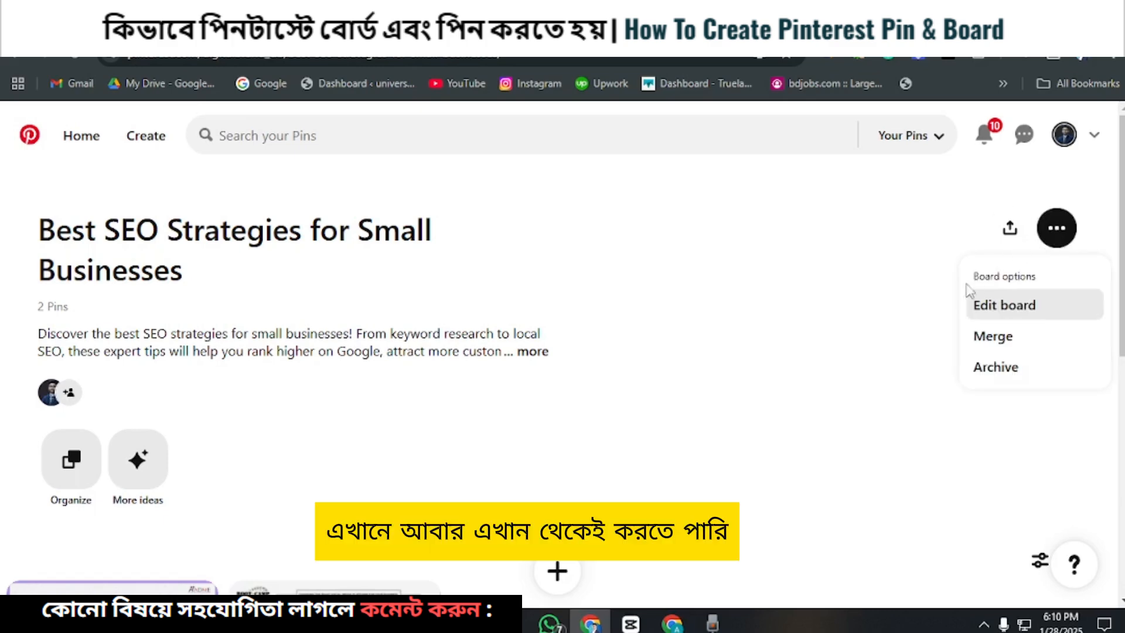
left_click(1019, 314)
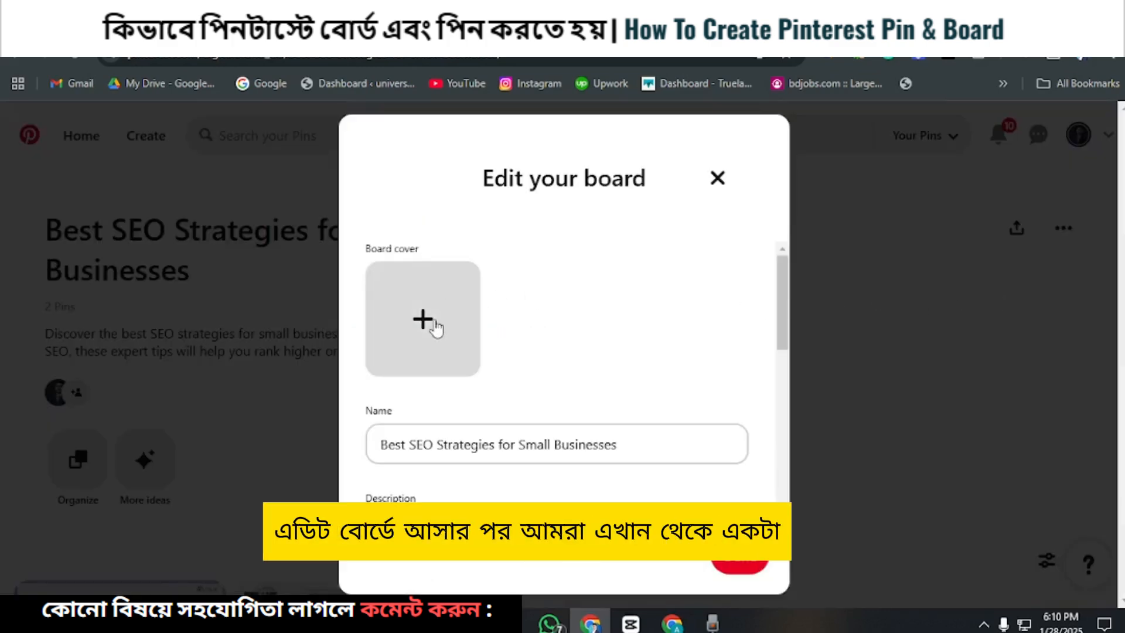
left_click(423, 320)
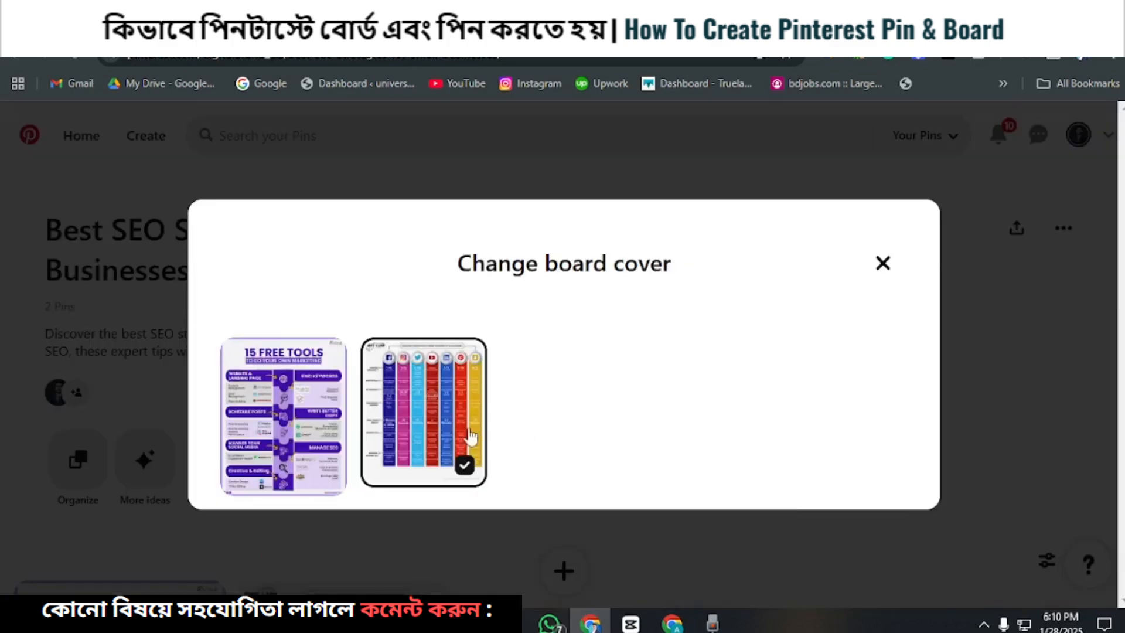
left_click(285, 411)
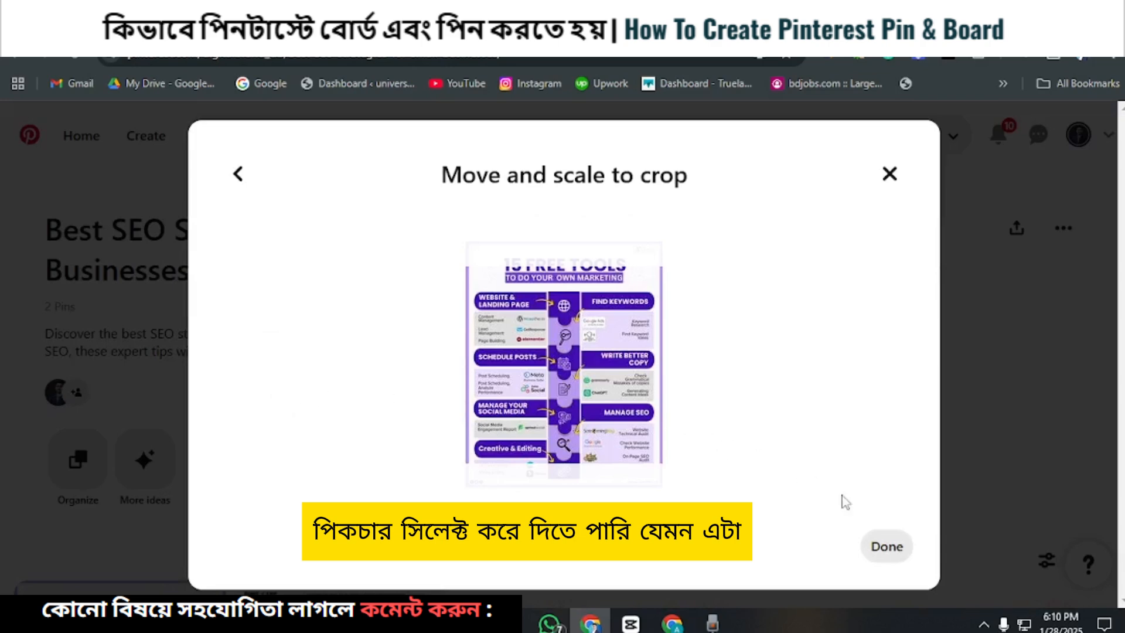
left_click(877, 547)
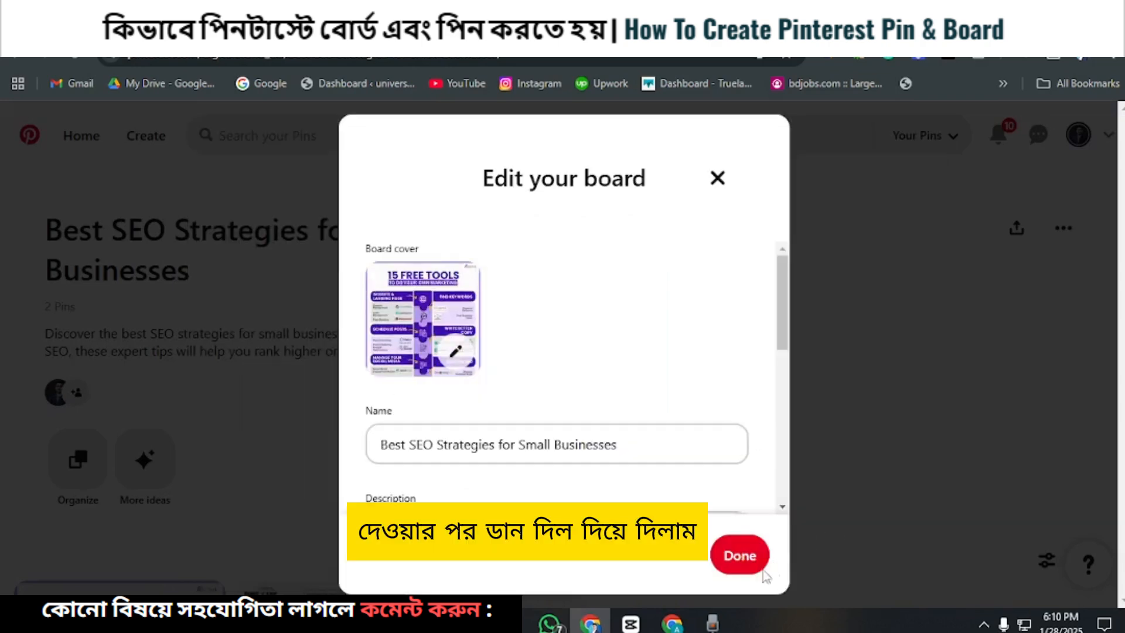
scroll(712, 357, "down", 5)
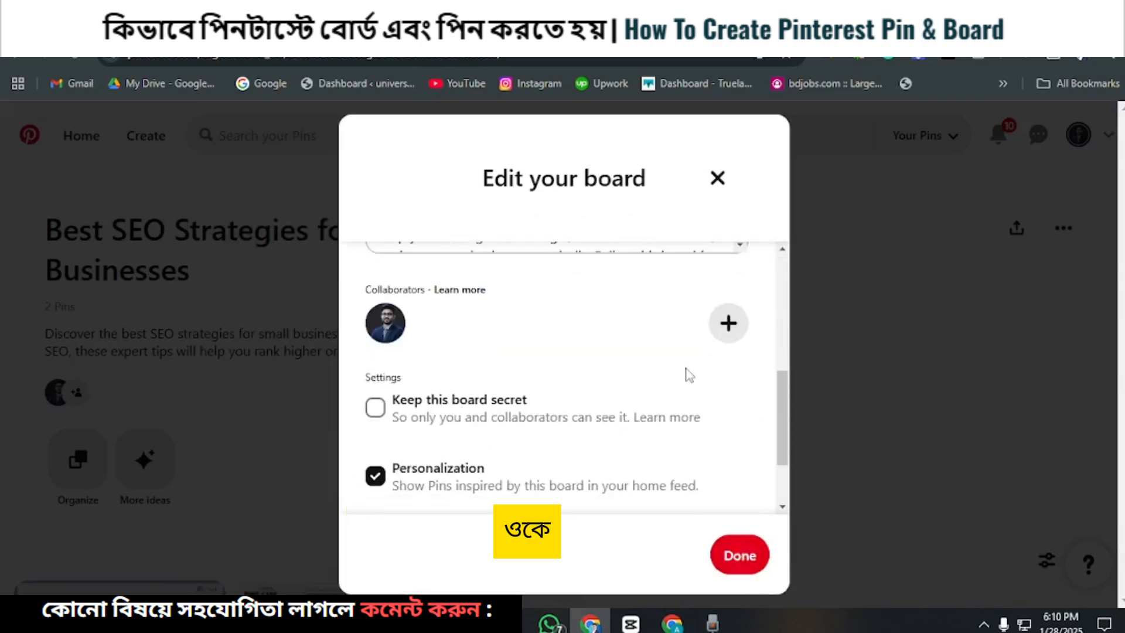
scroll(690, 375, "down", 2)
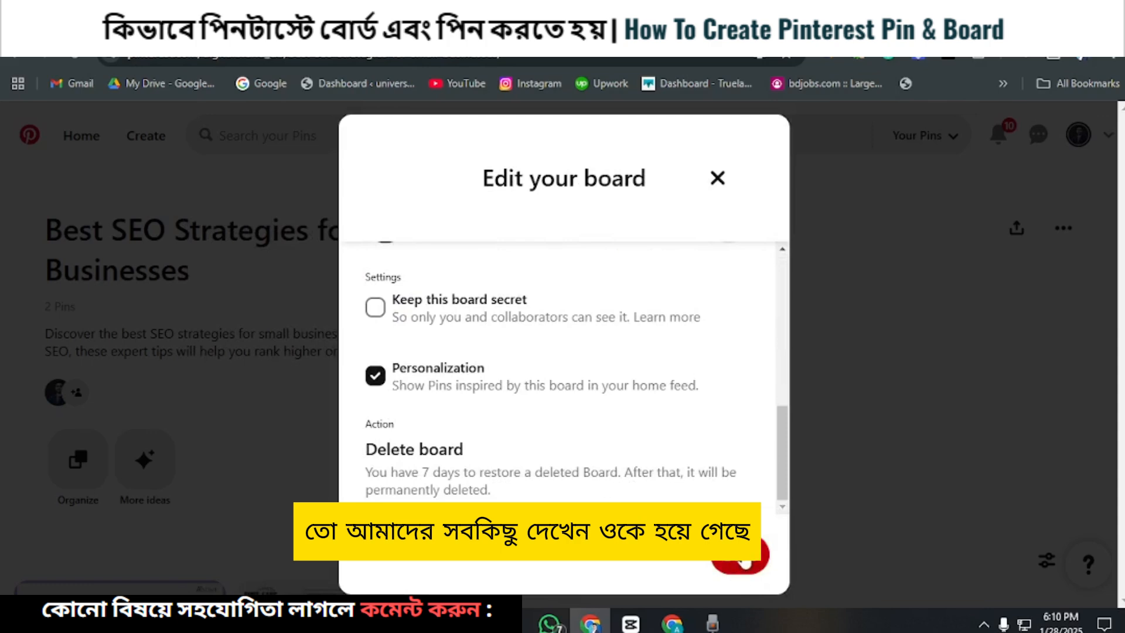
left_click(739, 556)
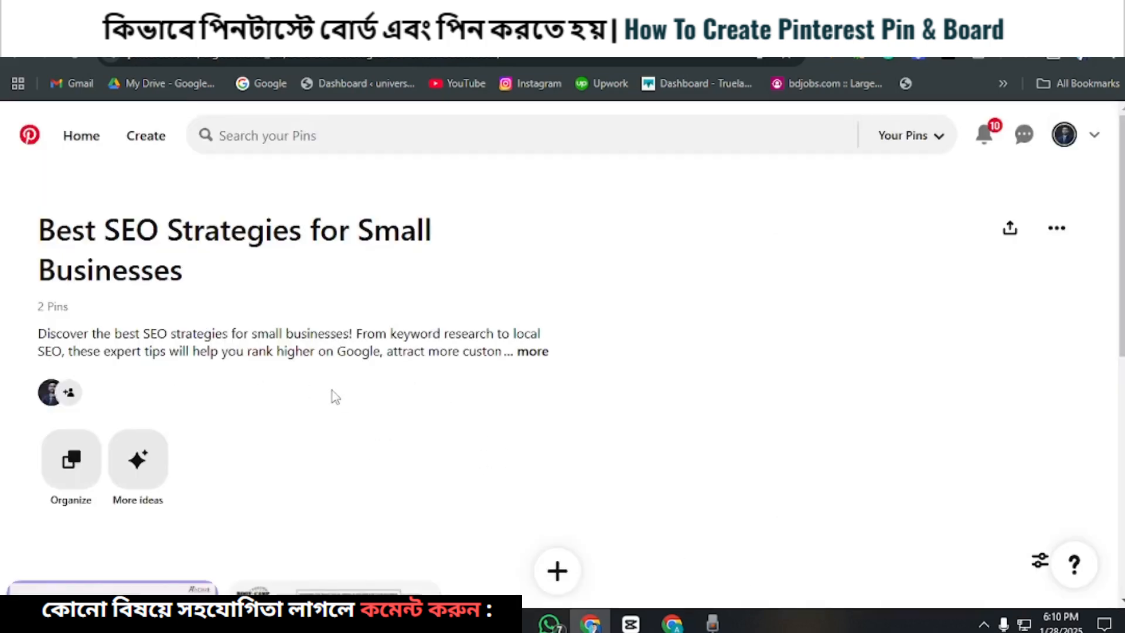
Step: Check the updated board page, and read the opening instructions of "Step 2: Create a Pinterest Pin" in the Google Docs guide
scroll(293, 292, "down", 4)
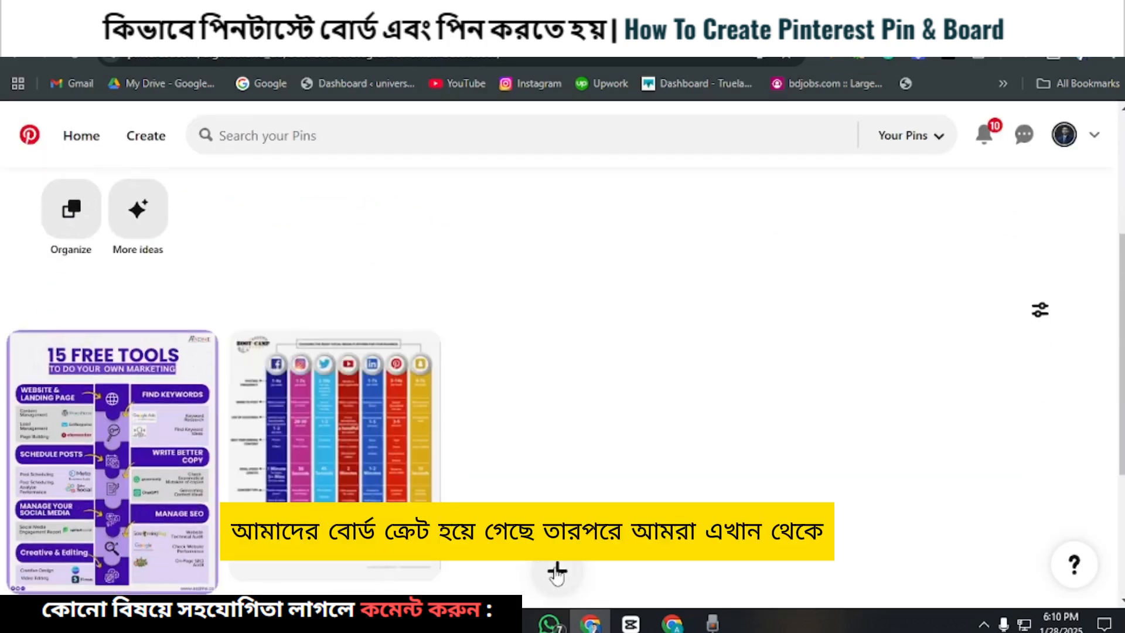
scroll(509, 394, "up", 1)
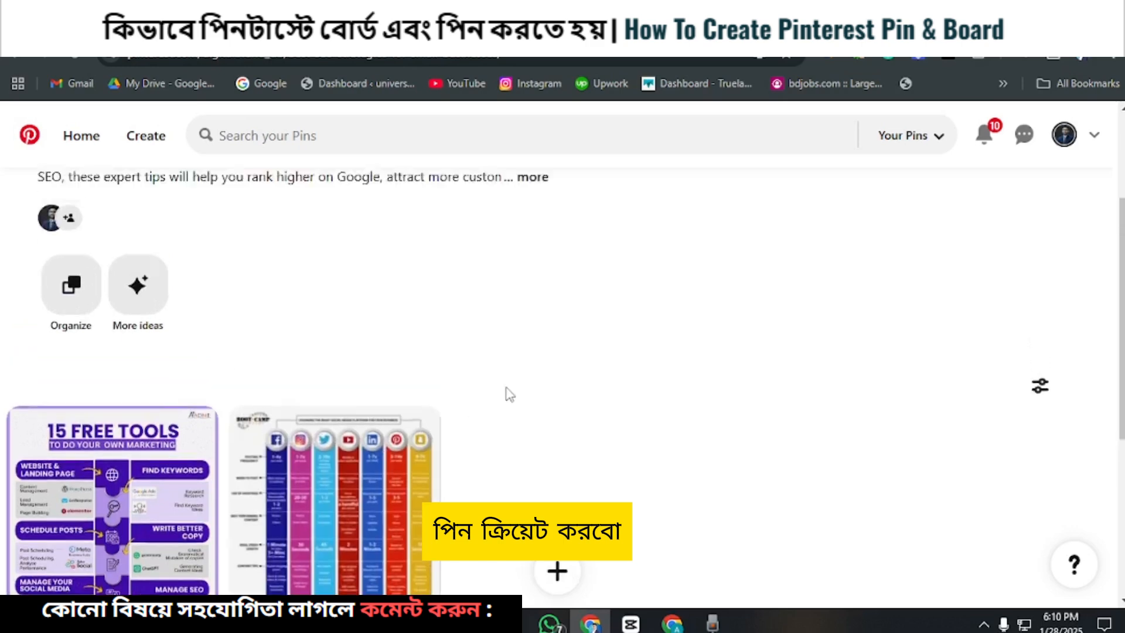
scroll(509, 394, "up", 2)
left_click(616, 30)
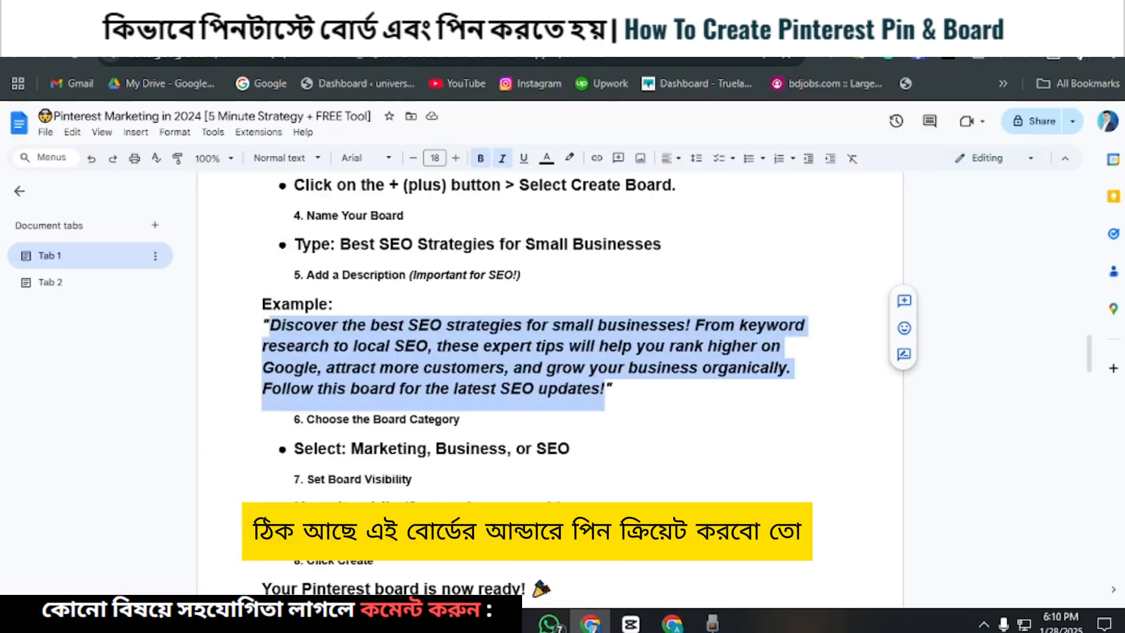
scroll(410, 316, "down", 3)
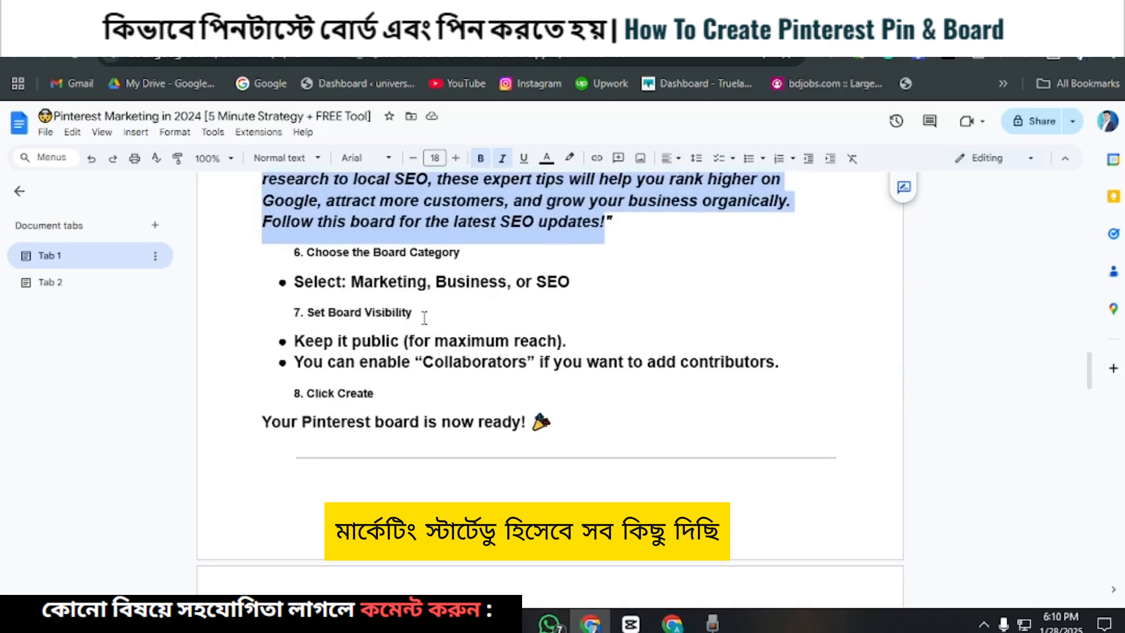
scroll(410, 319, "down", 2)
scroll(440, 368, "down", 2)
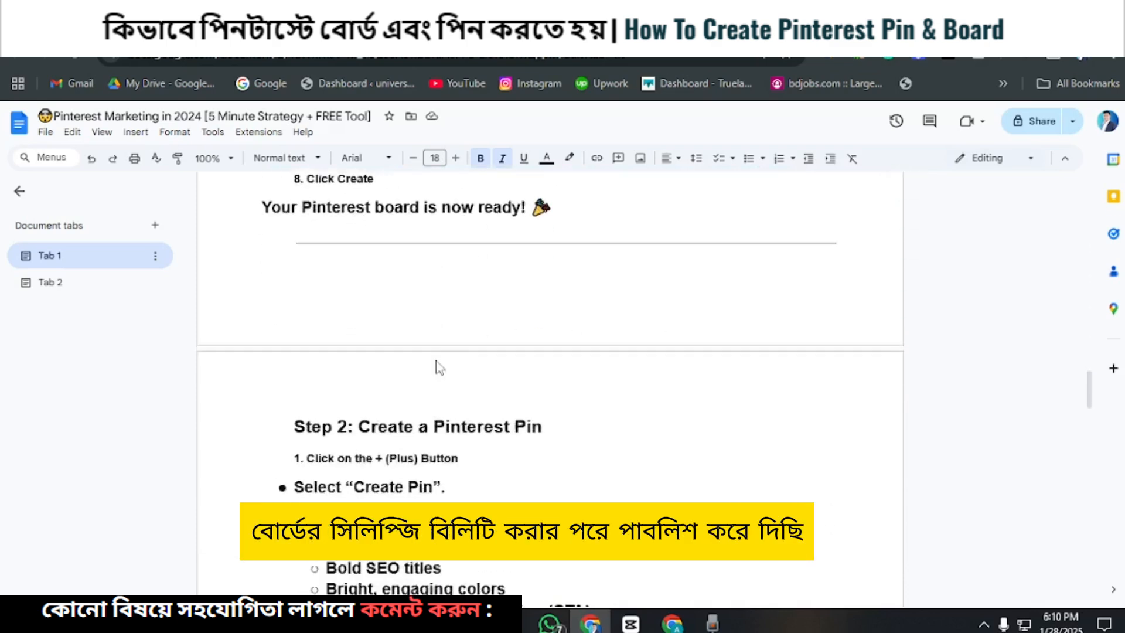
scroll(438, 363, "down", 1)
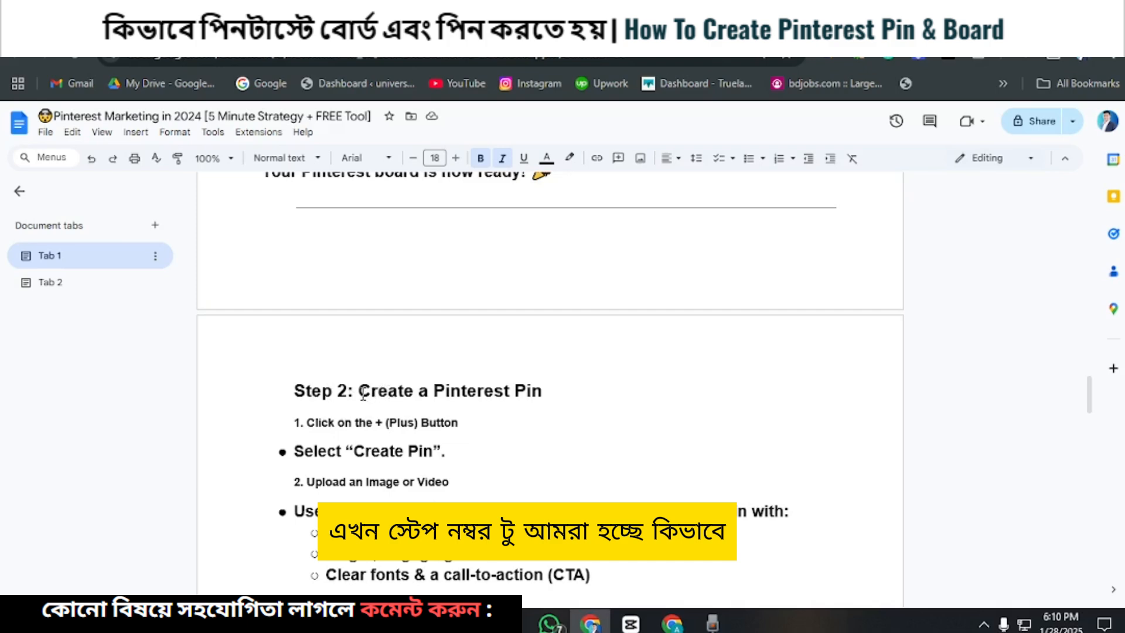
left_click_drag(277, 383, 582, 389)
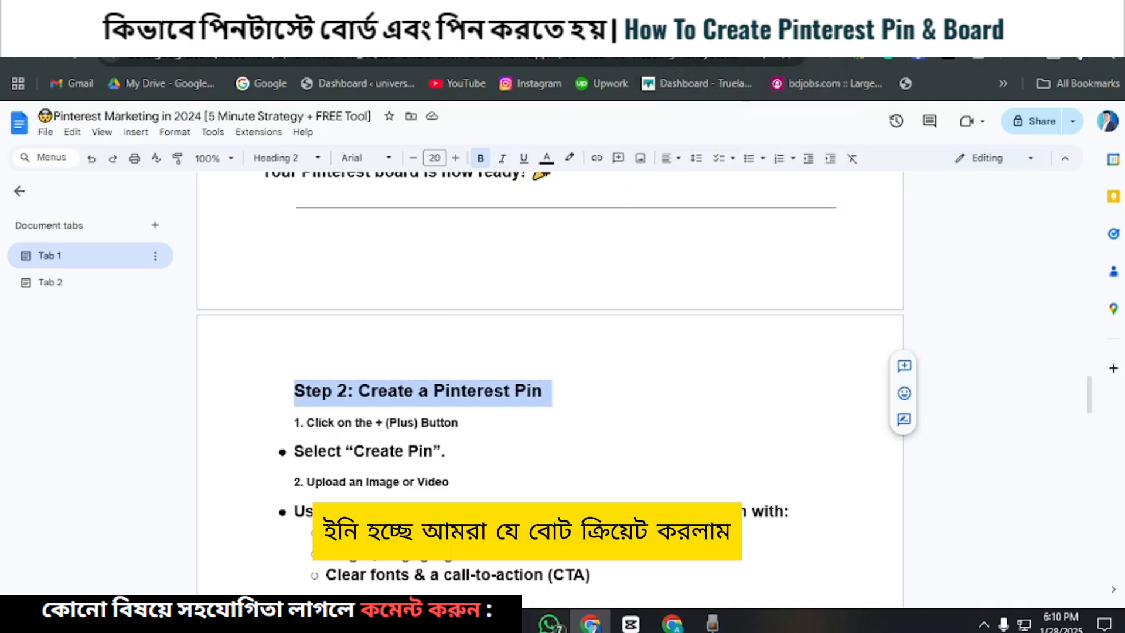
left_click(650, 28)
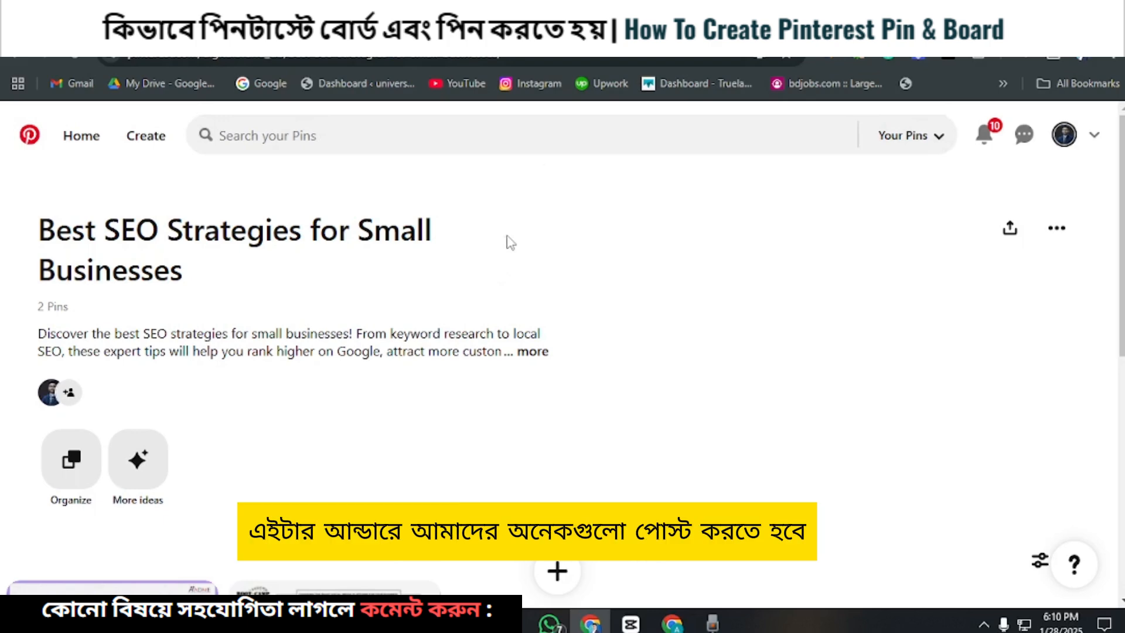
left_click(328, 28)
scroll(352, 375, "down", 2)
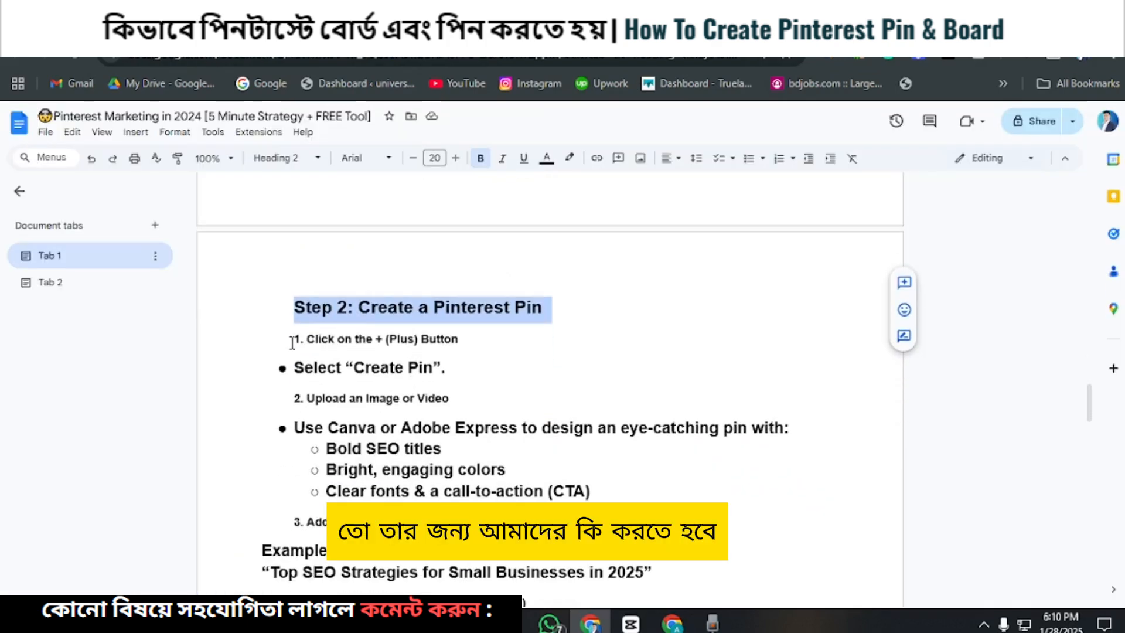
left_click_drag(389, 340, 459, 337)
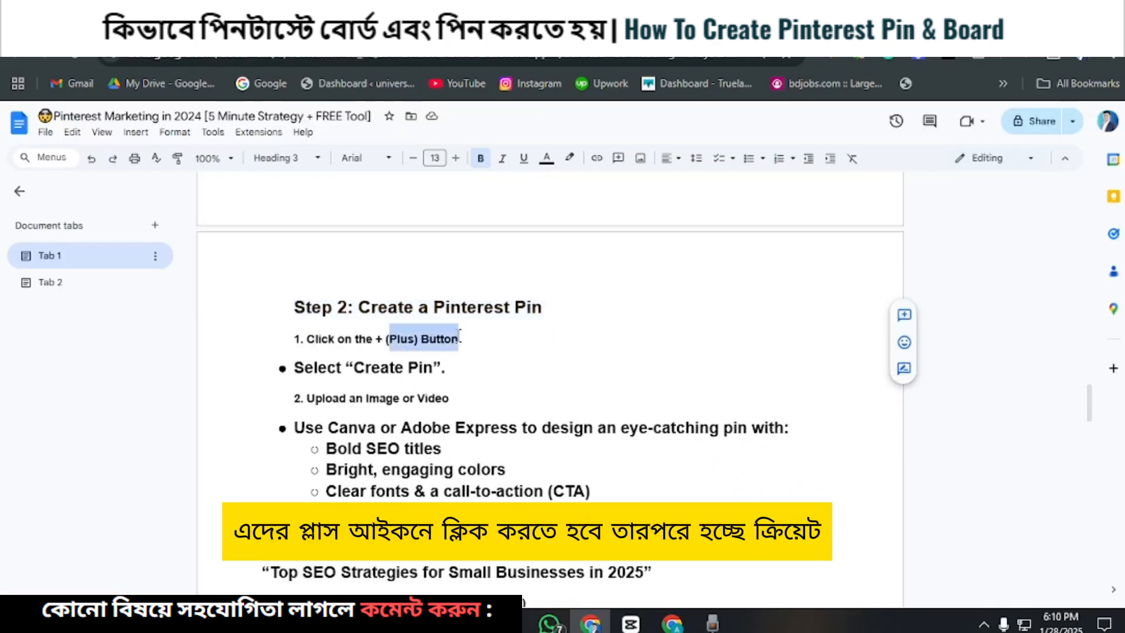
left_click_drag(354, 368, 437, 368)
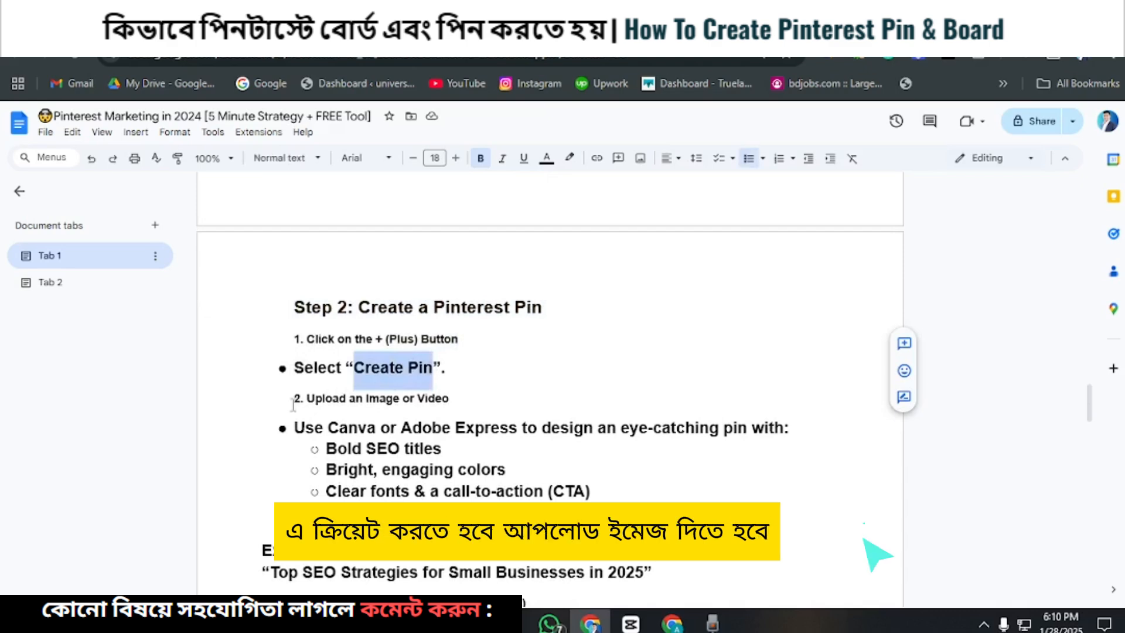
Step: Read the guide's pin instructions on uploading an image, design tips, the example pin title and the keyword-rich pin description
left_click_drag(306, 398, 448, 398)
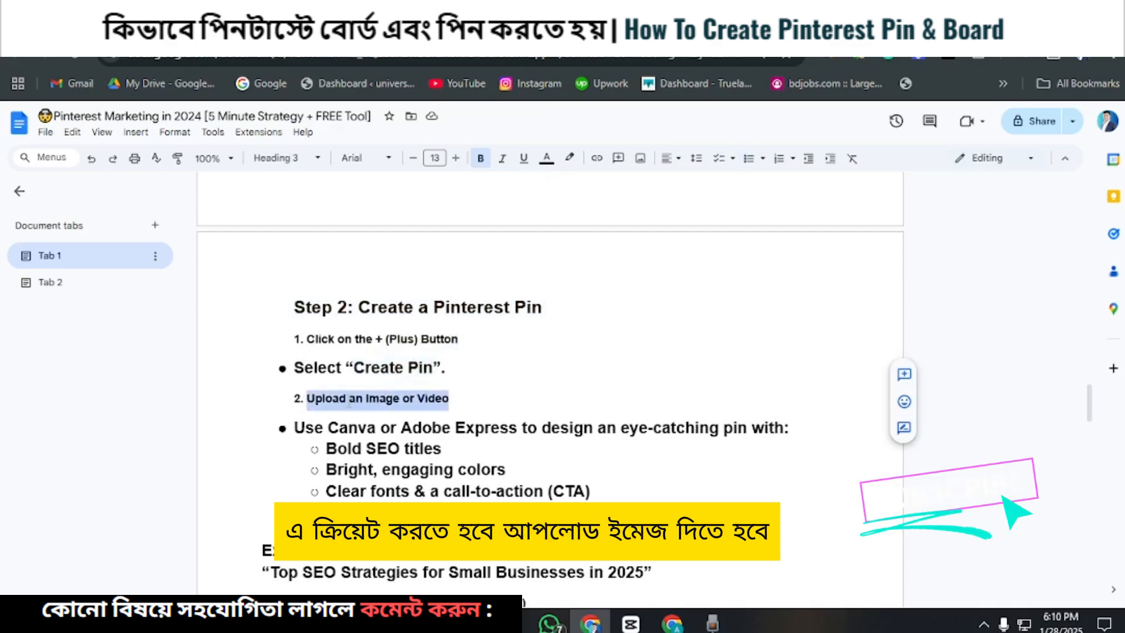
left_click(349, 403)
scroll(400, 382, "down", 3)
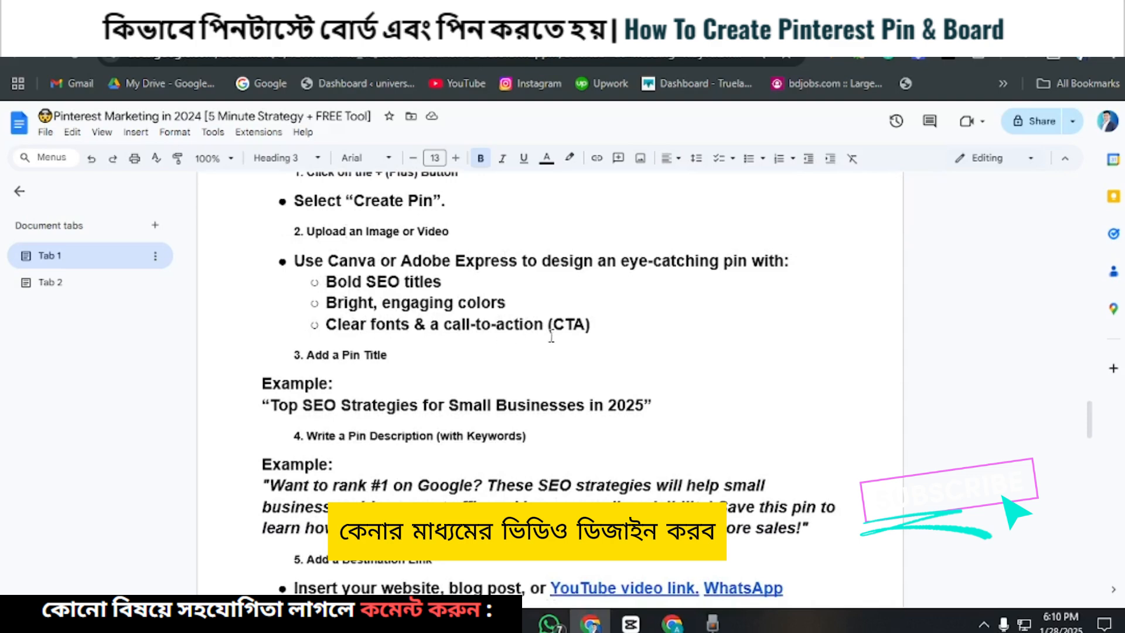
left_click_drag(549, 325, 598, 327)
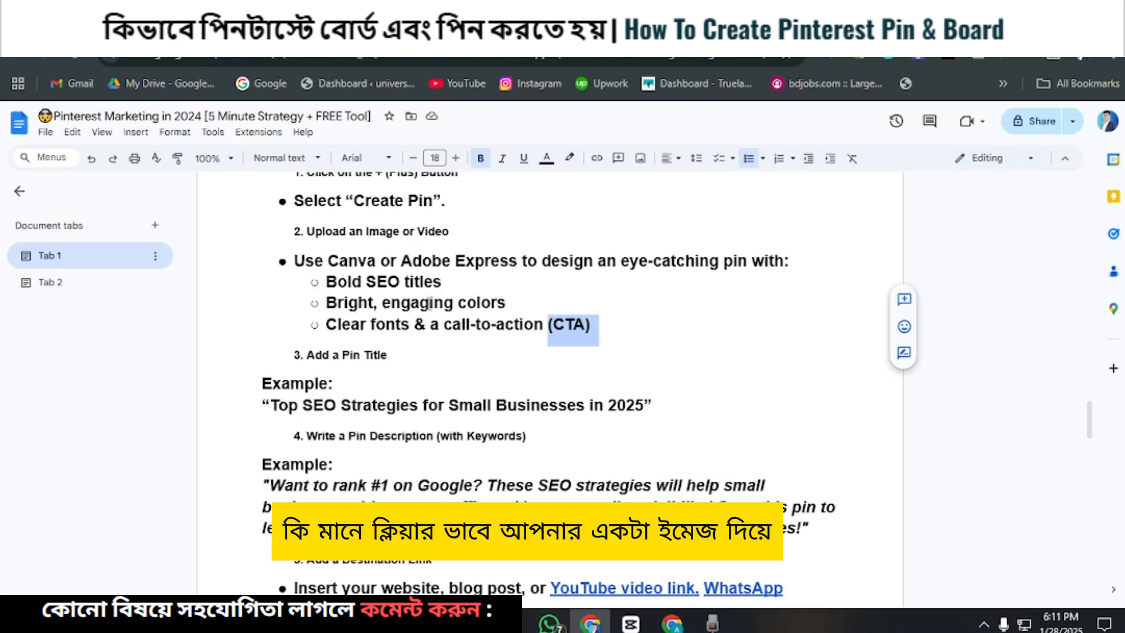
scroll(394, 311, "down", 2)
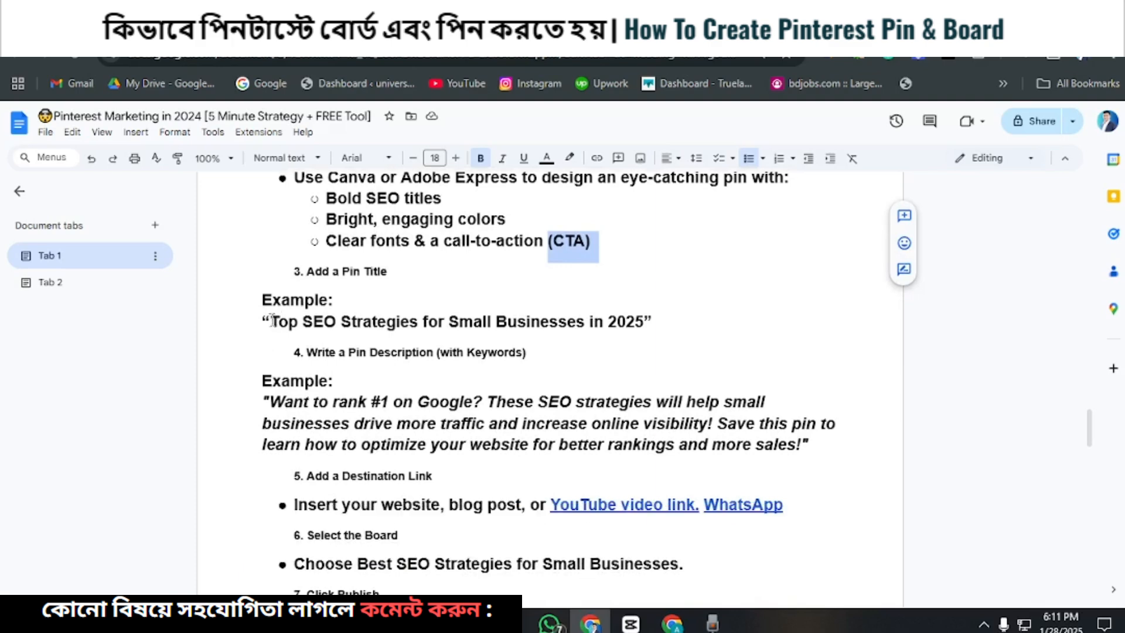
left_click_drag(270, 321, 489, 321)
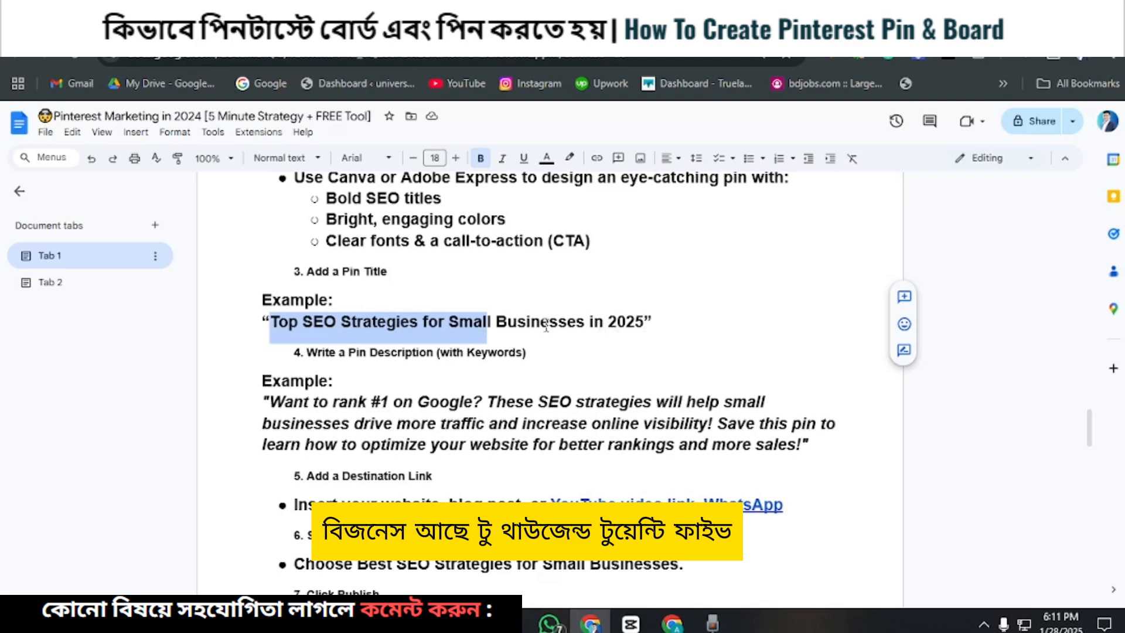
scroll(455, 329, "down", 2)
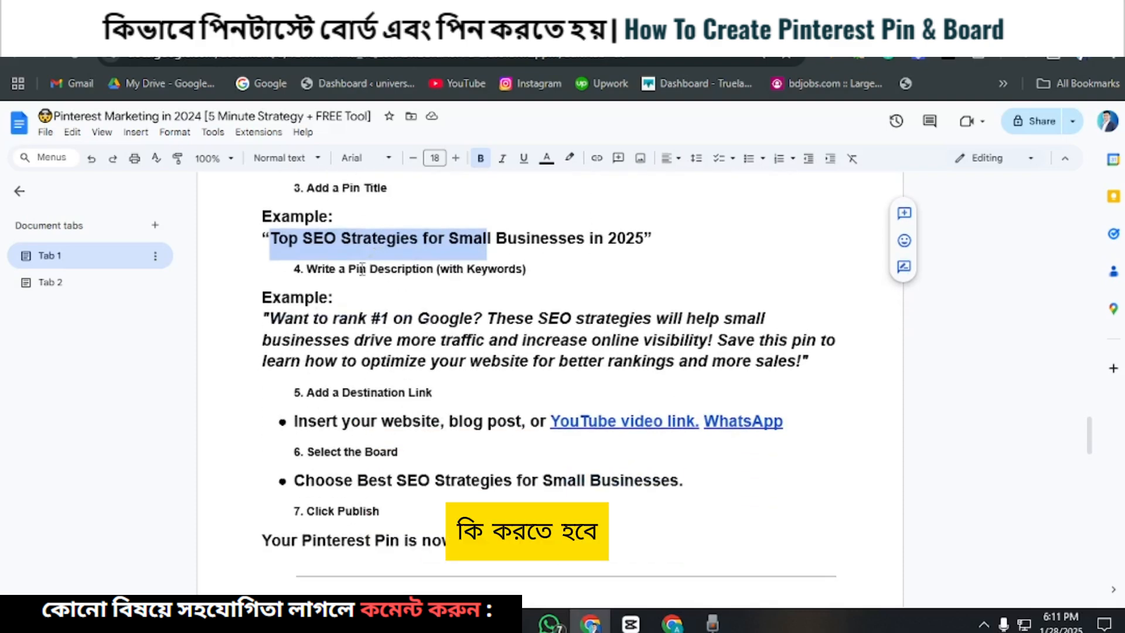
scroll(362, 269, "up", 2)
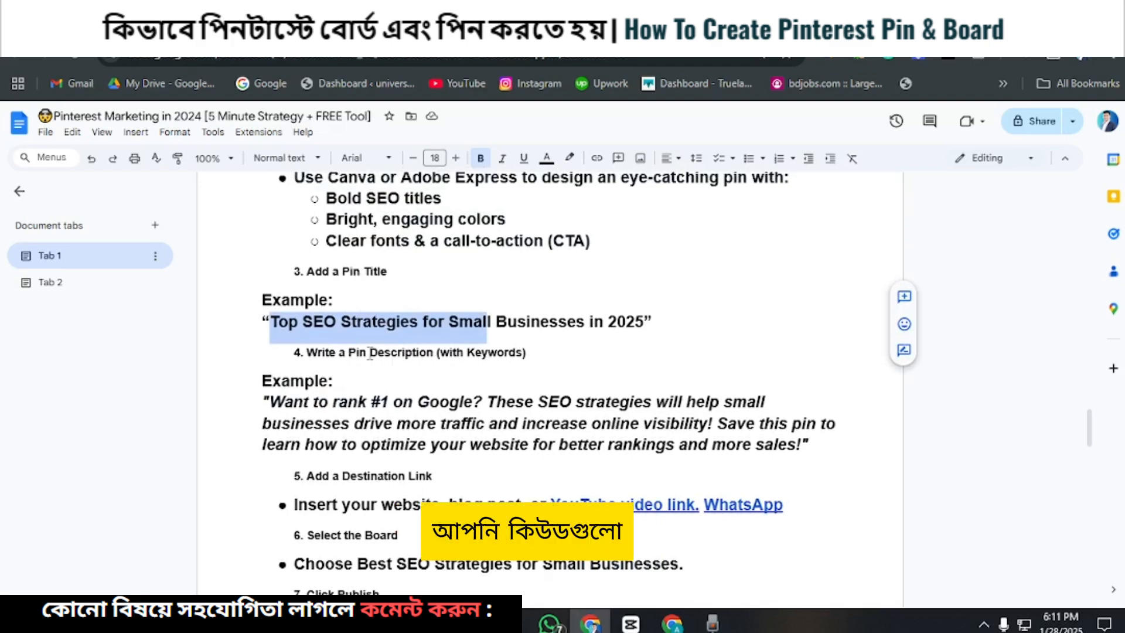
left_click(457, 352)
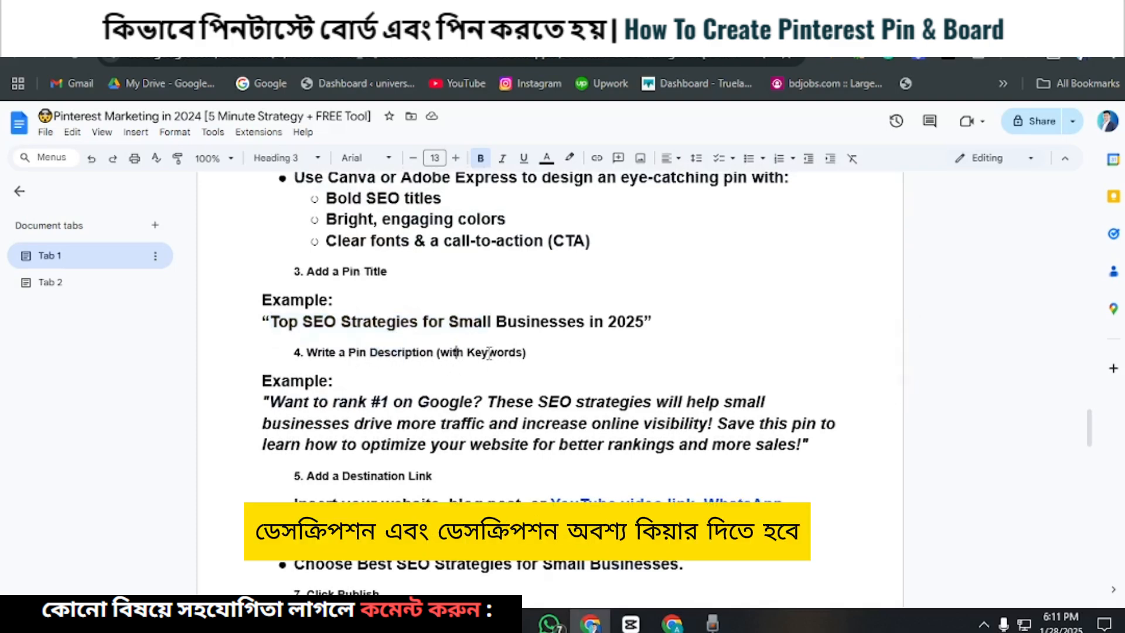
scroll(501, 352, "down", 3)
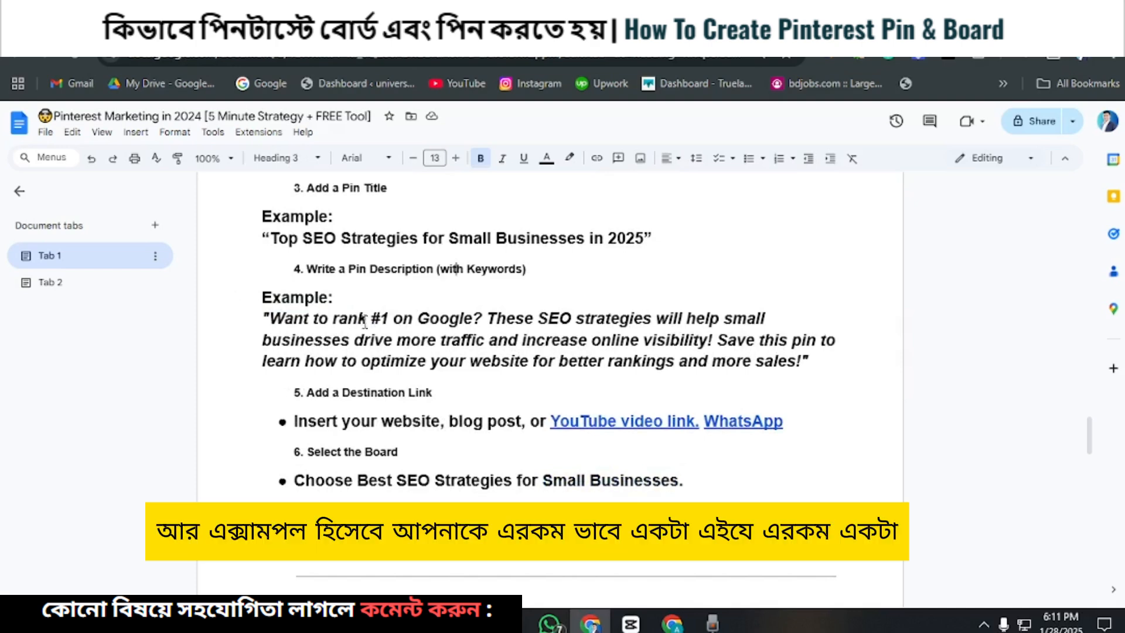
Step: Copy the example pin description beginning "Want to rank #1 on Google?" including its quotation marks
left_click_drag(271, 323, 805, 366)
left_click(267, 318)
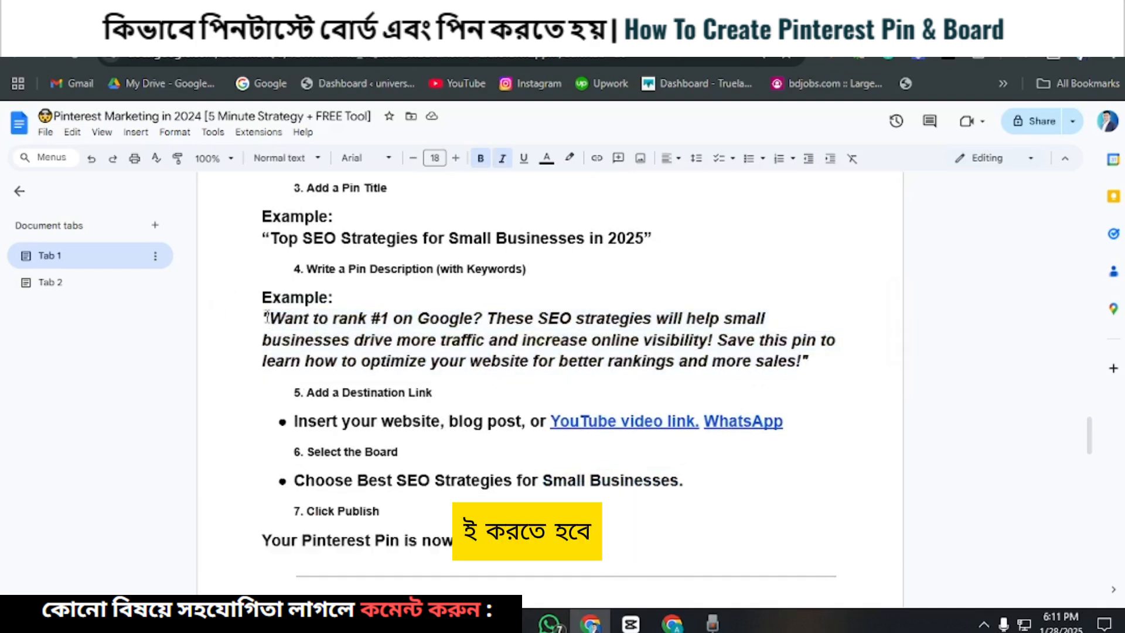
left_click_drag(261, 317, 814, 363)
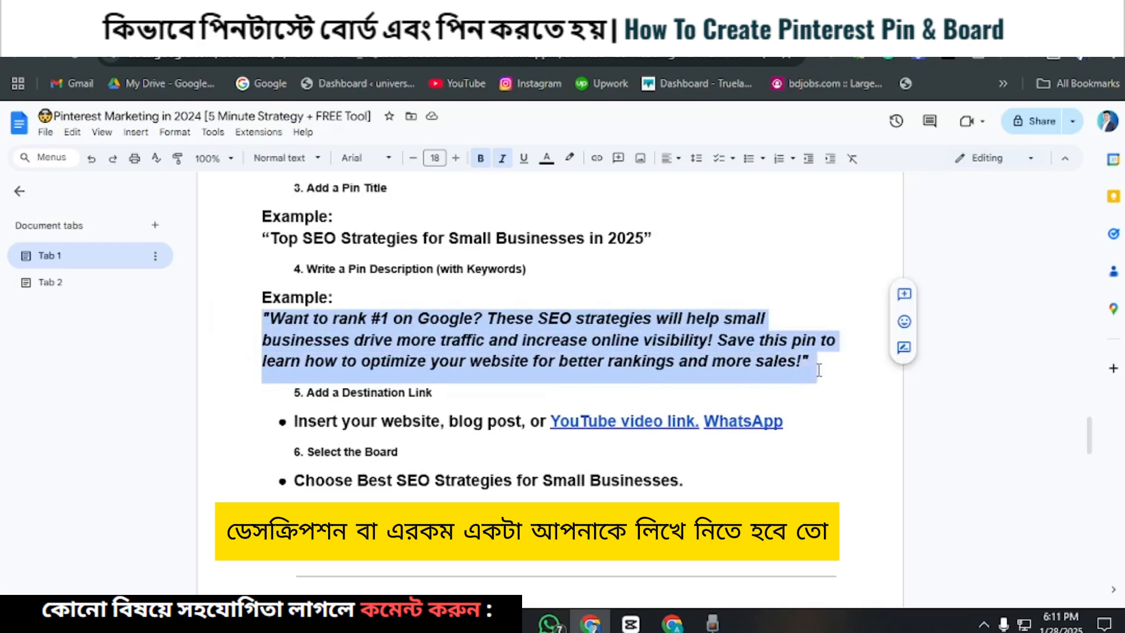
right_click(733, 358)
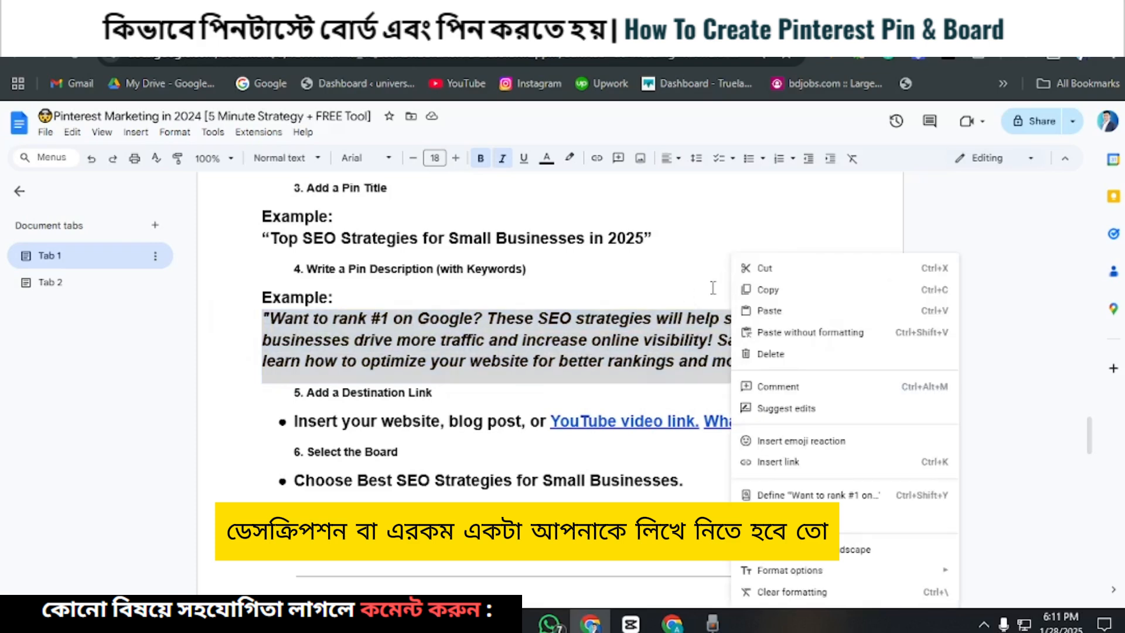
left_click(762, 297)
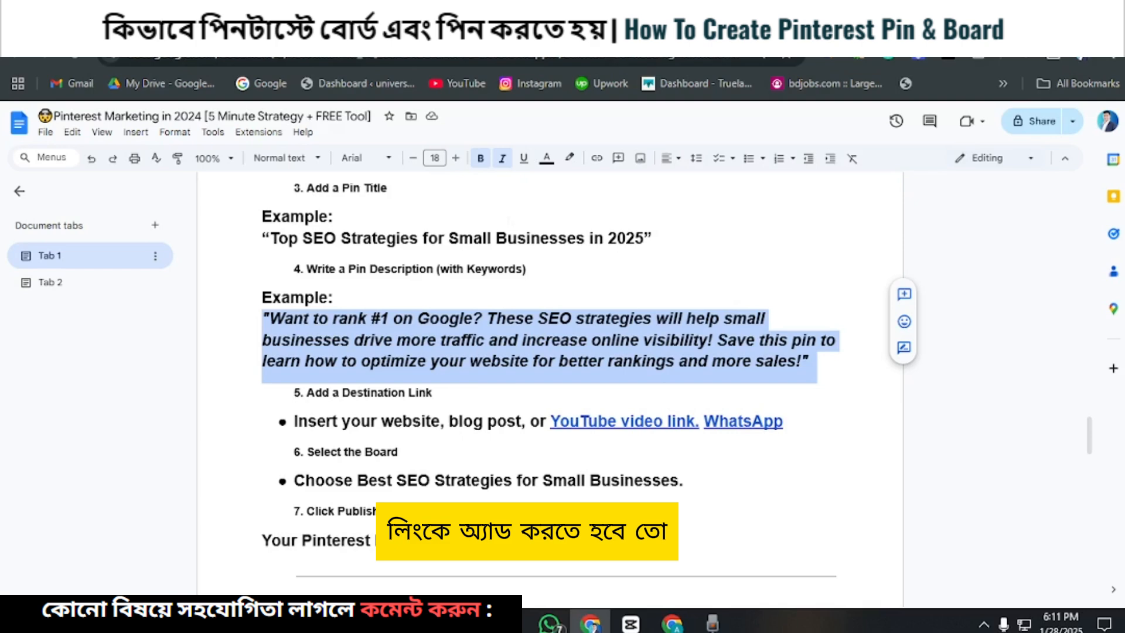
Step: Switch to Pinterest, start a new pin from the "Best SEO Strategies for Small Businesses" board and look over its creation form
left_click(468, 25)
scroll(239, 395, "down", 2)
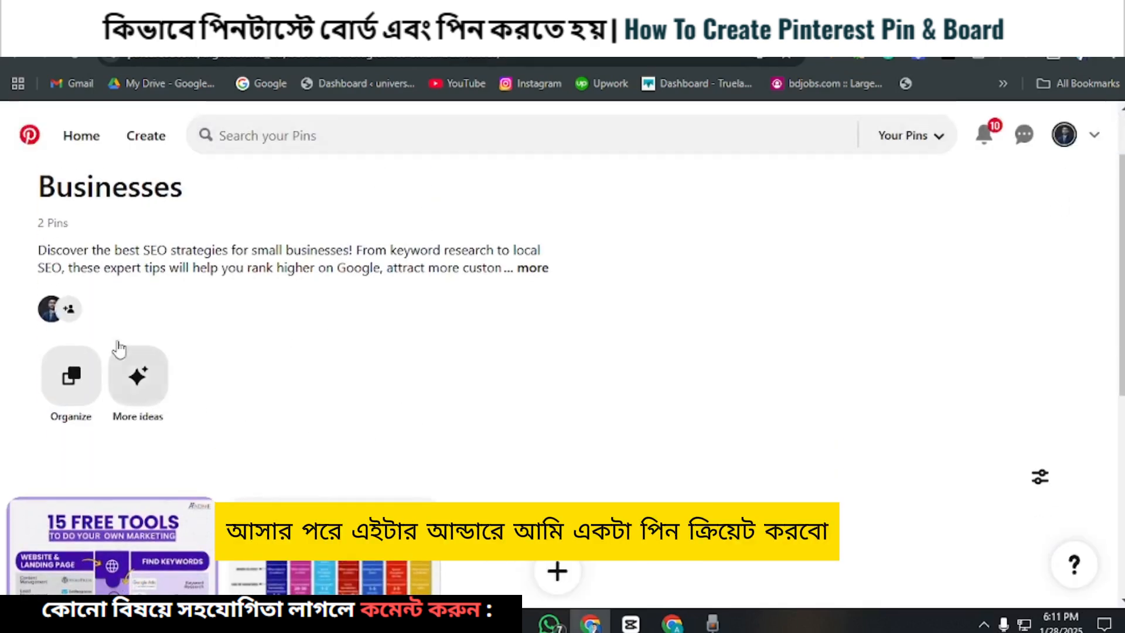
left_click(557, 573)
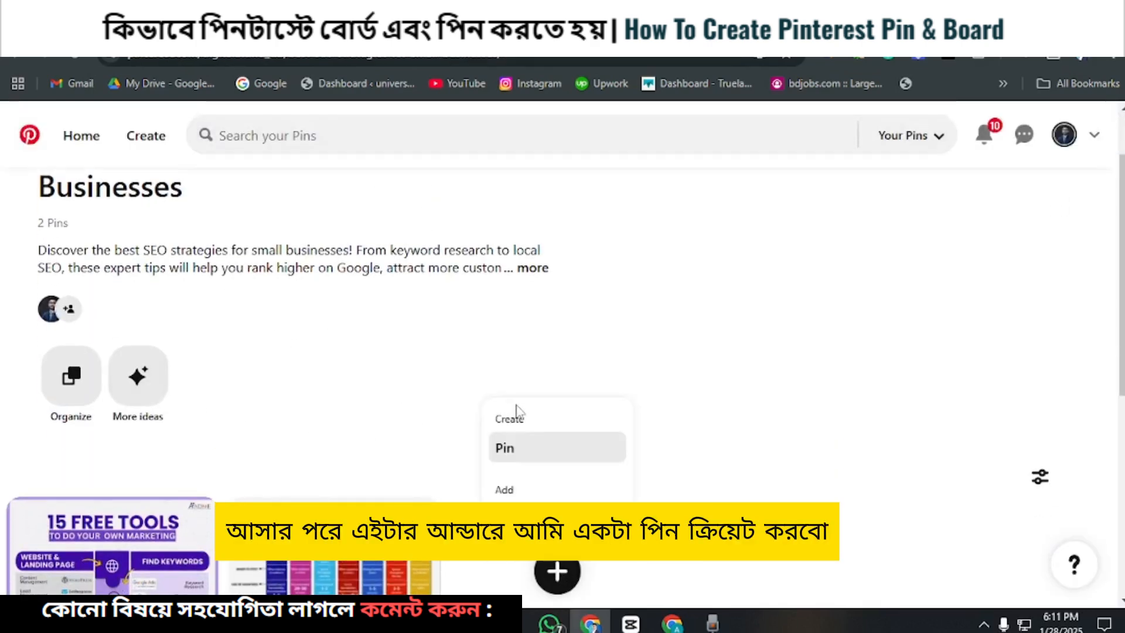
left_click(514, 455)
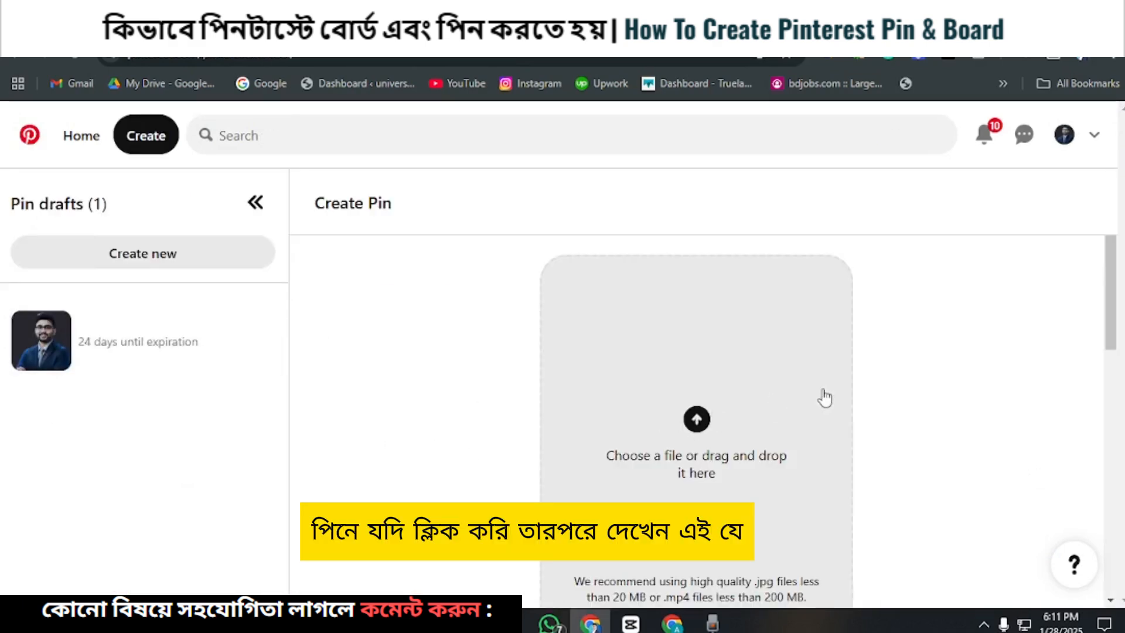
scroll(823, 404, "down", 5)
scroll(822, 406, "up", 3)
scroll(645, 396, "down", 3)
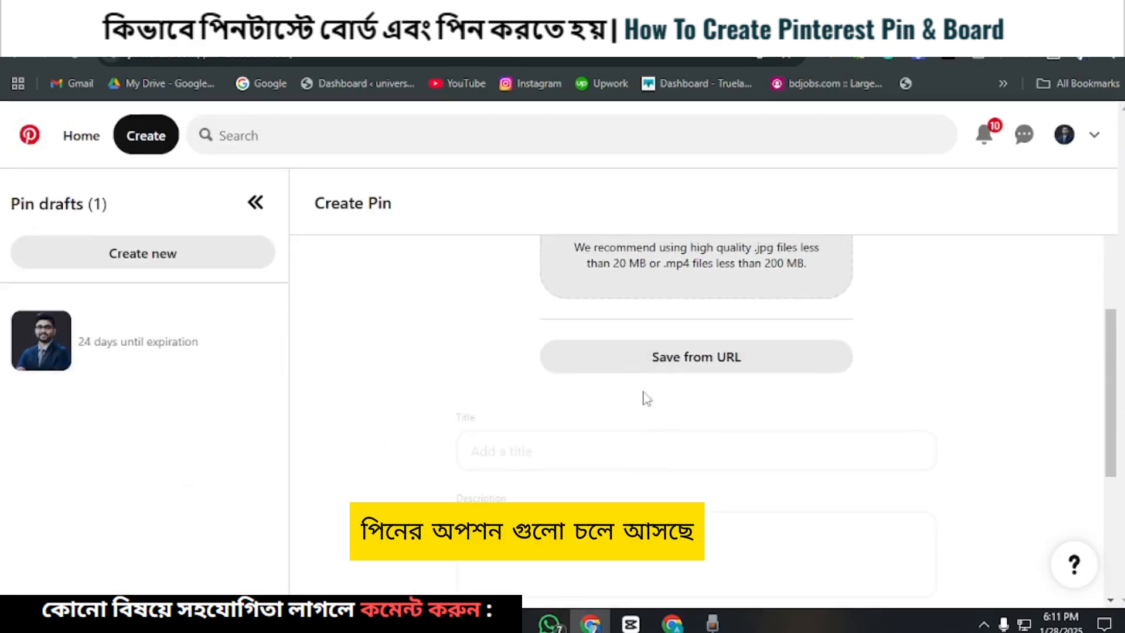
left_click_drag(1108, 437, 1097, 297)
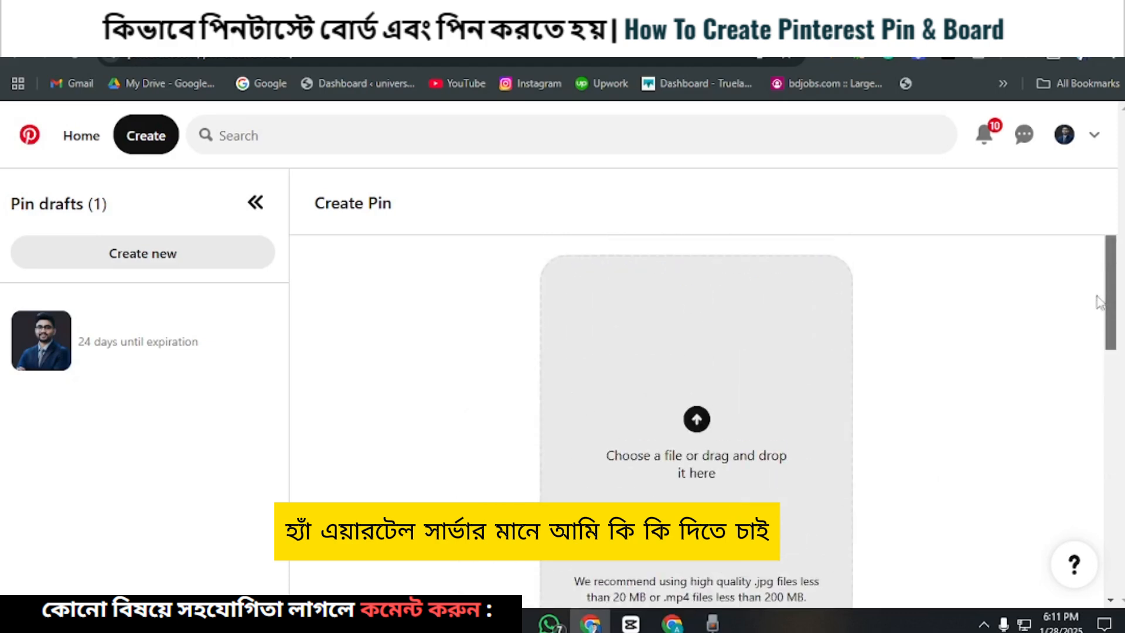
Step: Upload the image "Digital Brand (13)" from the Downloads folder to the new pin and check its preview
left_click(691, 432)
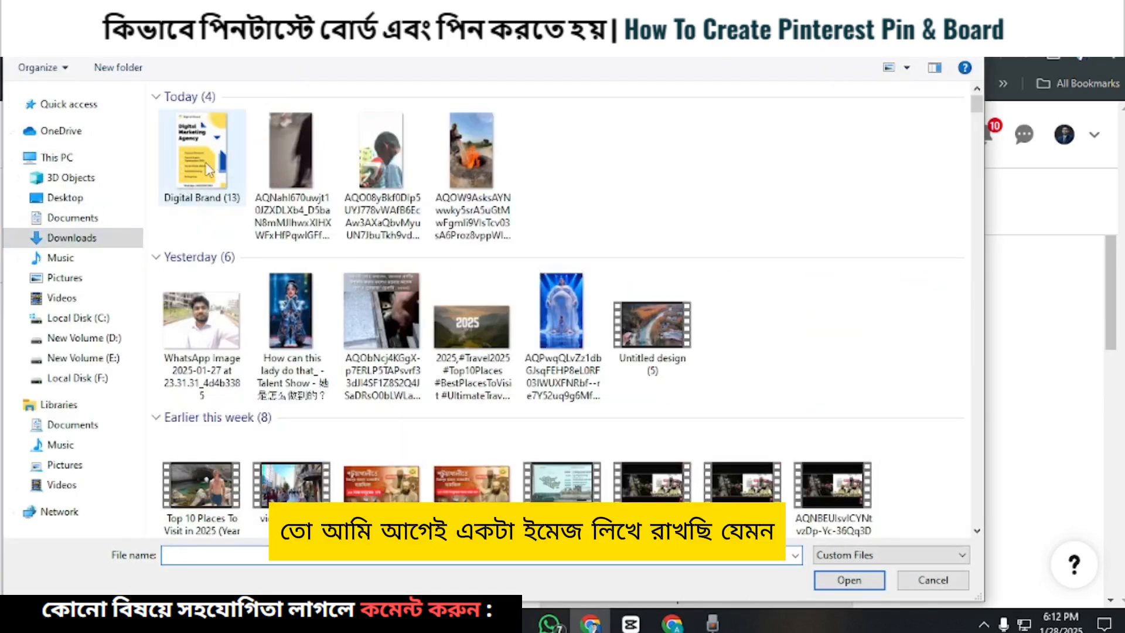
left_click(205, 173)
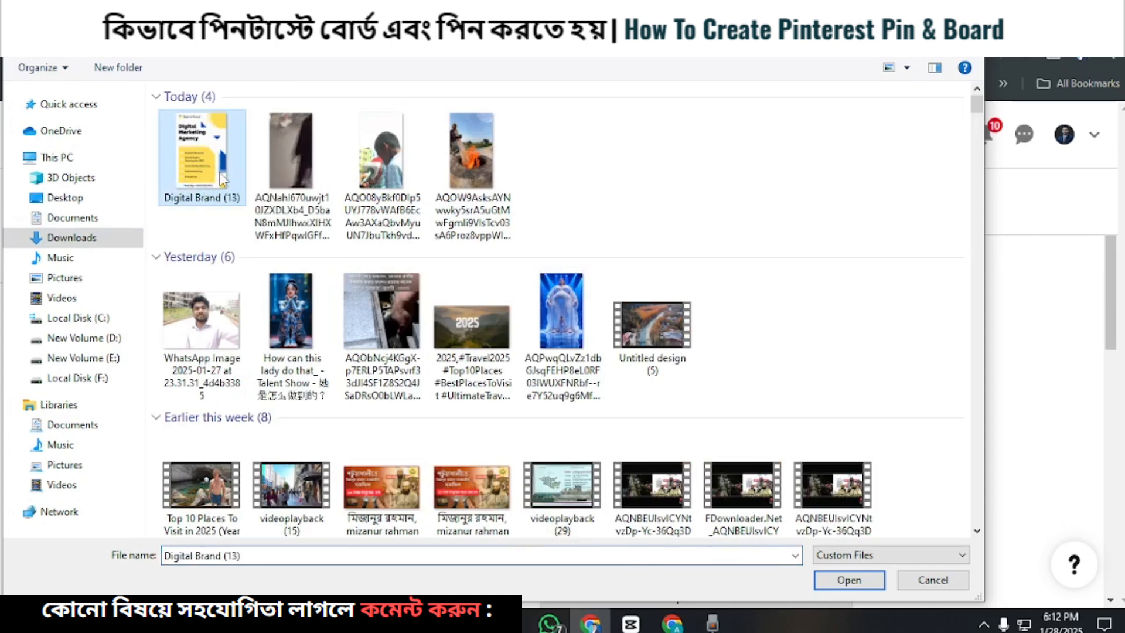
left_click(838, 580)
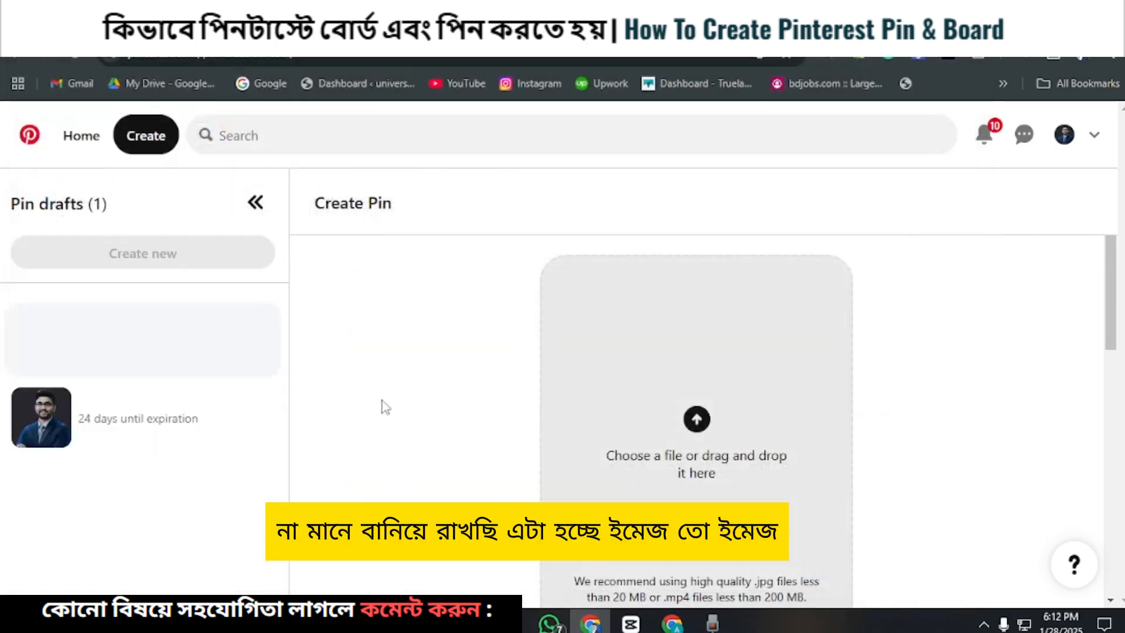
scroll(527, 381, "down", 3)
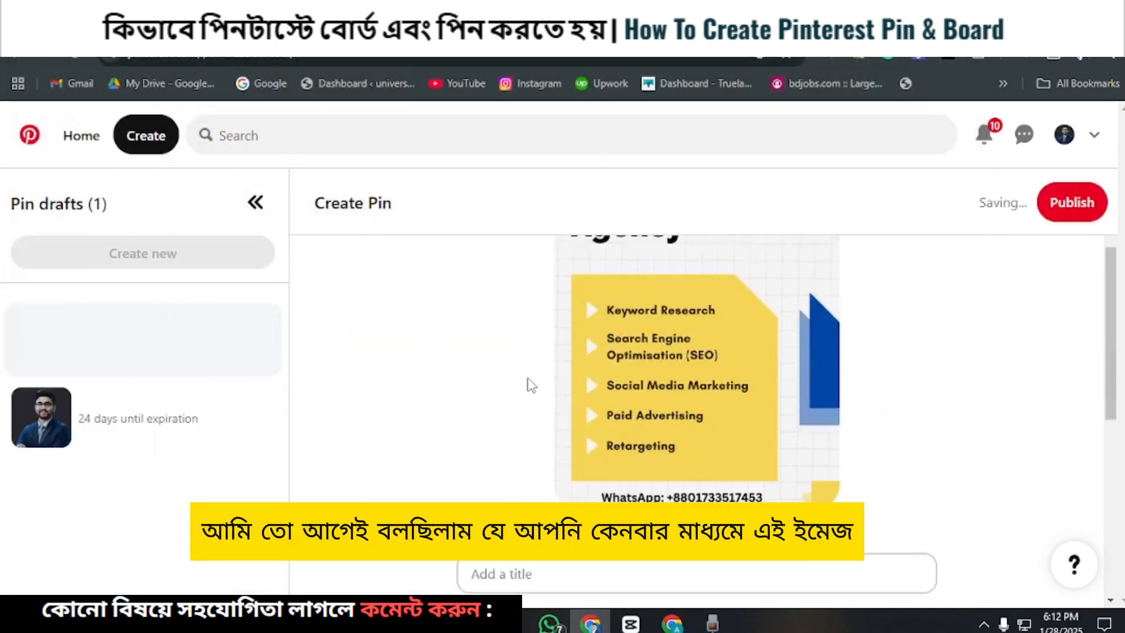
scroll(529, 385, "up", 3)
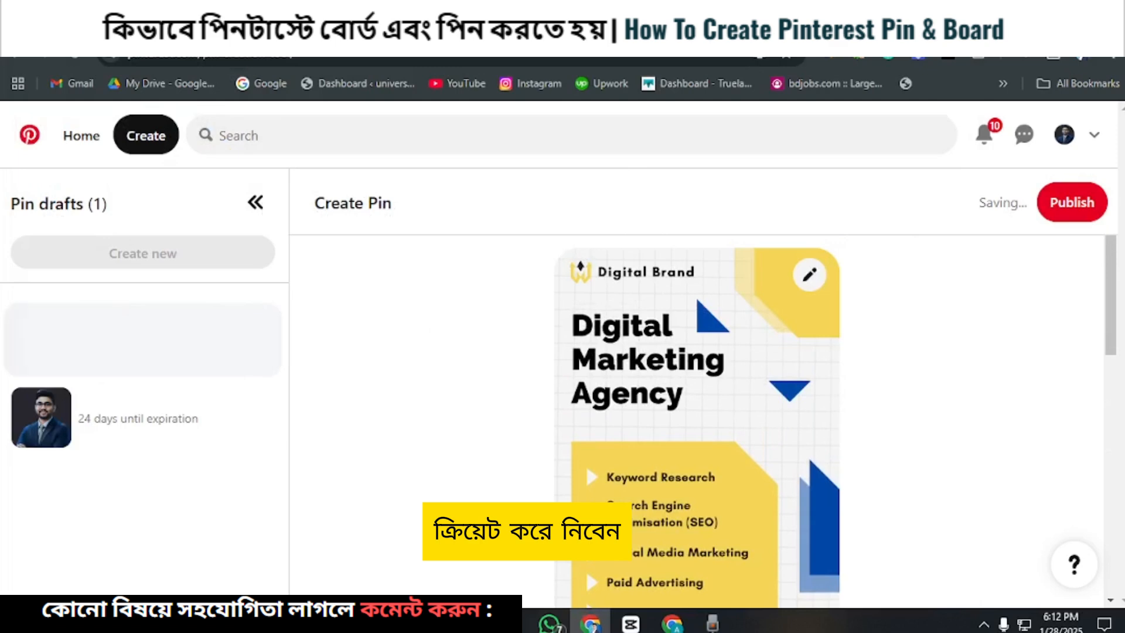
Step: In Canva, examine the WhatsApp contact line on the Digital Brand design, and review the uploaded image in the Pinterest draft
left_click(755, 30)
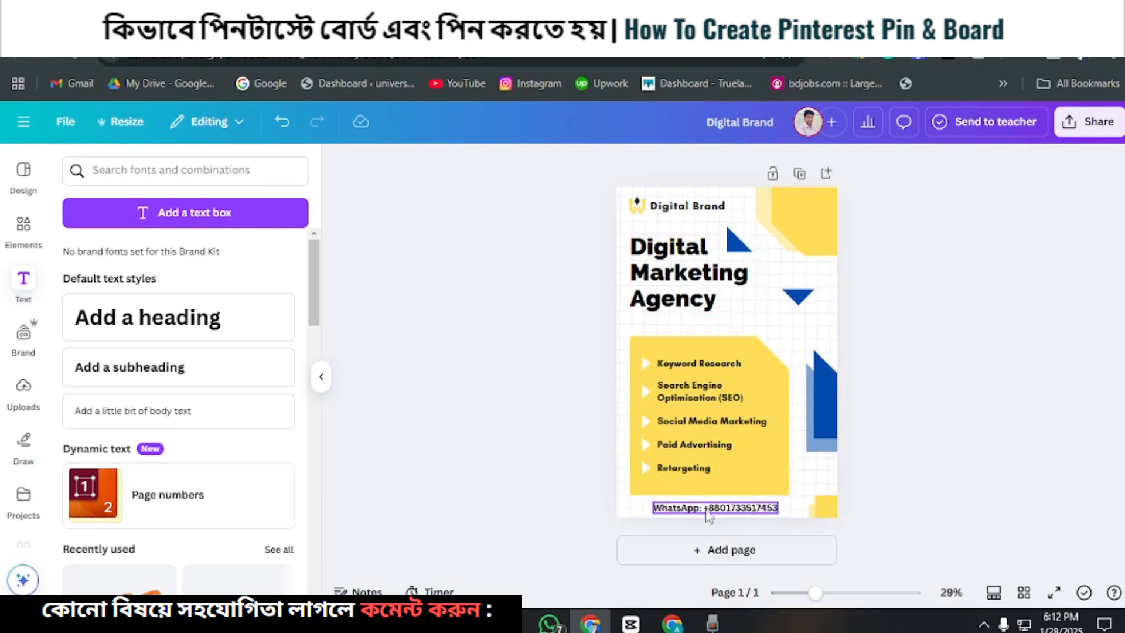
left_click(711, 511)
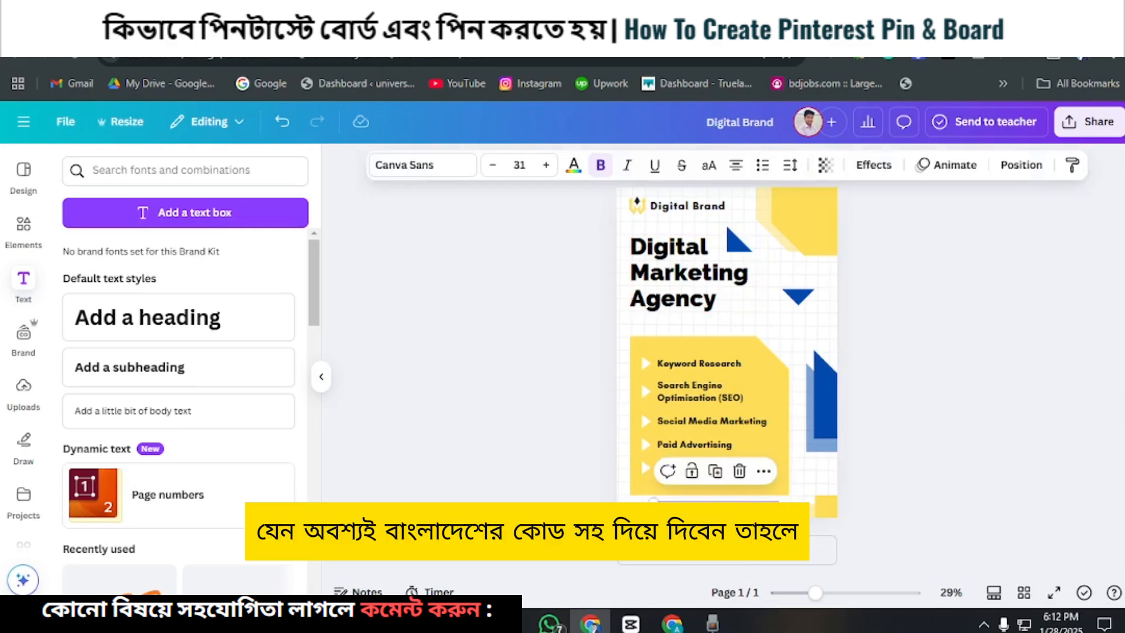
left_click(711, 512)
left_click(712, 512)
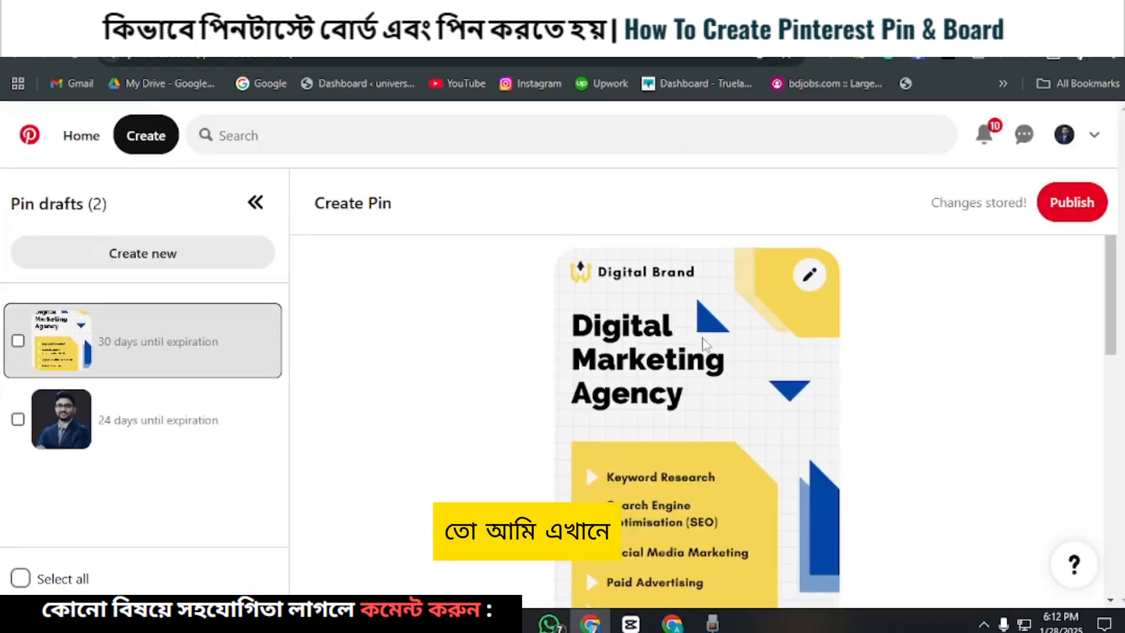
scroll(679, 276, "down", 4)
scroll(732, 287, "up", 4)
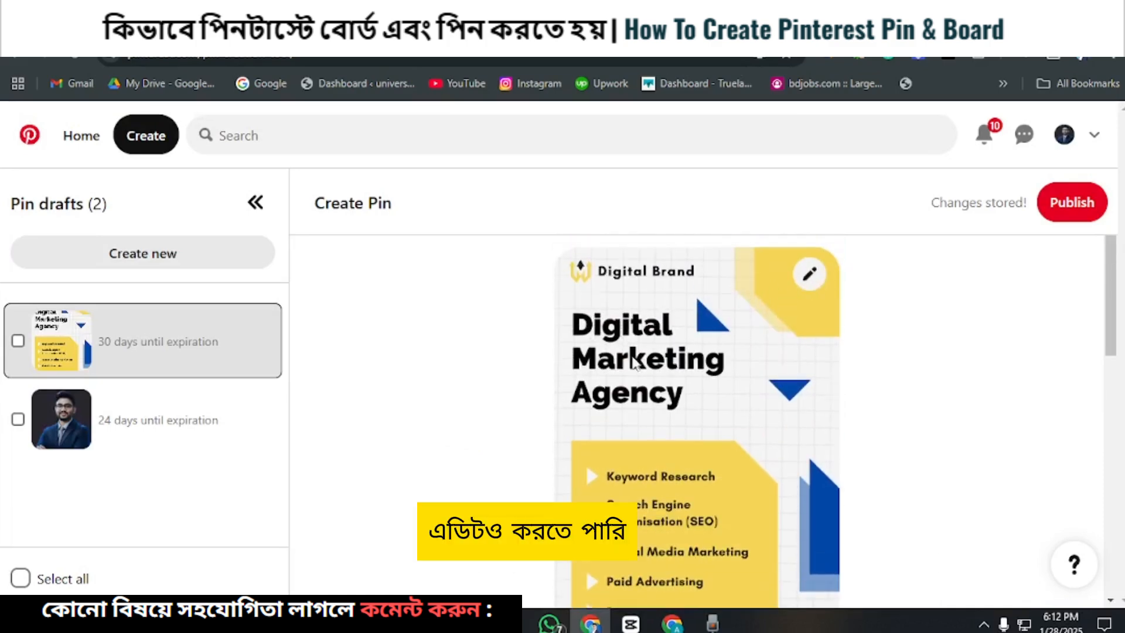
Step: Copy the example pin title "Top SEO Strategies for Small Businesses in 2025" from the Google Docs guide without its quotation marks
scroll(538, 393, "down", 4)
scroll(538, 394, "down", 3)
left_click(497, 323)
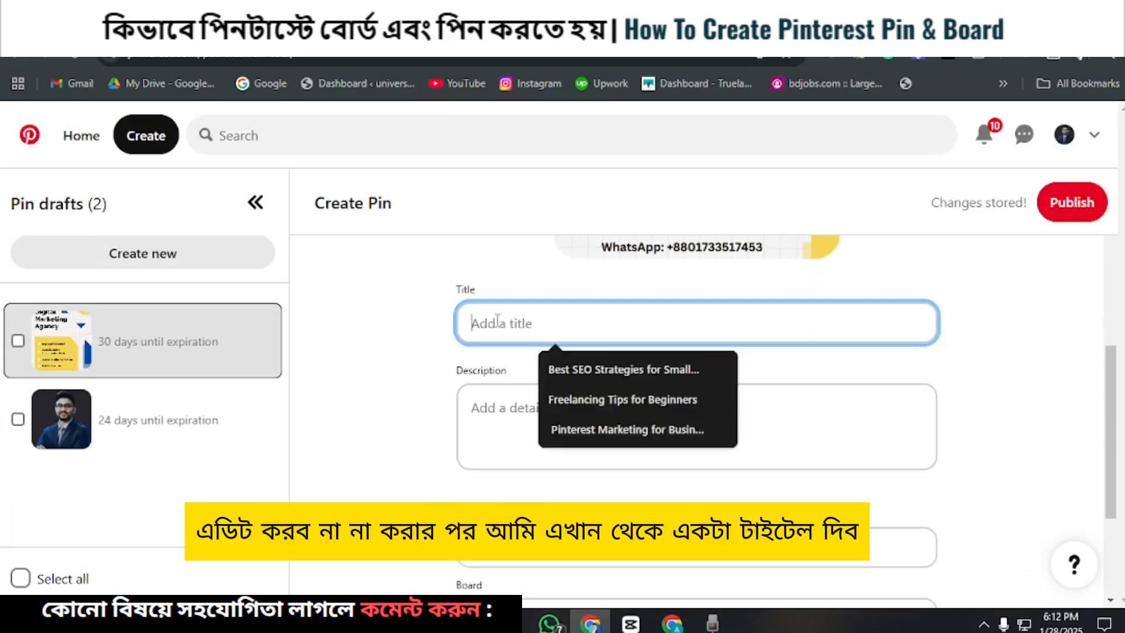
left_click(246, 28)
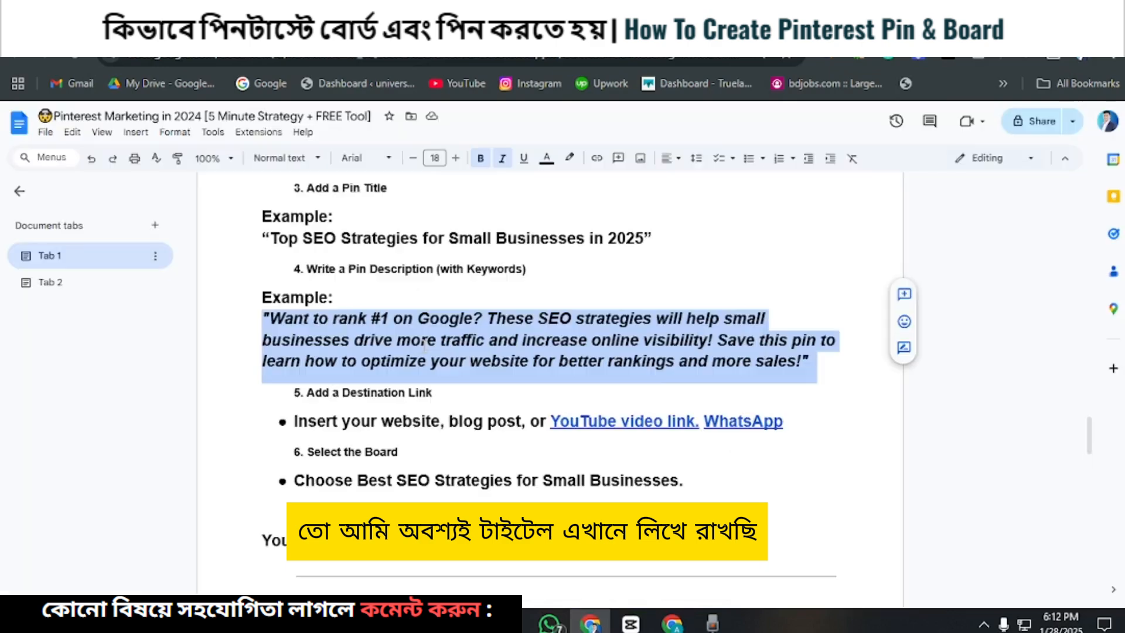
scroll(424, 362, "down", 2)
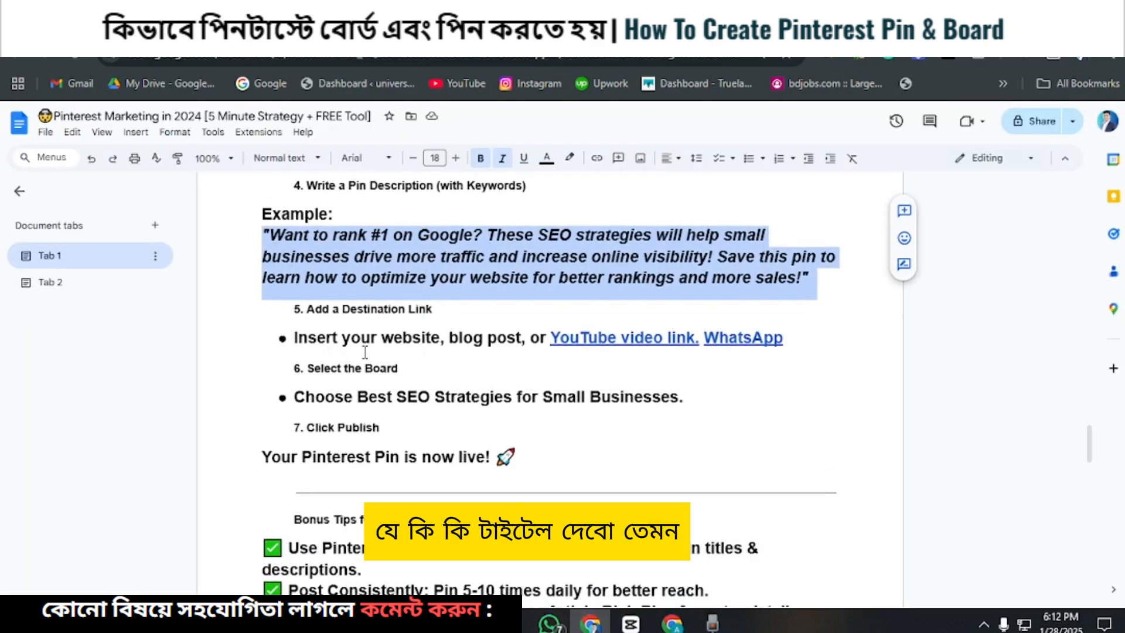
scroll(509, 378, "up", 3)
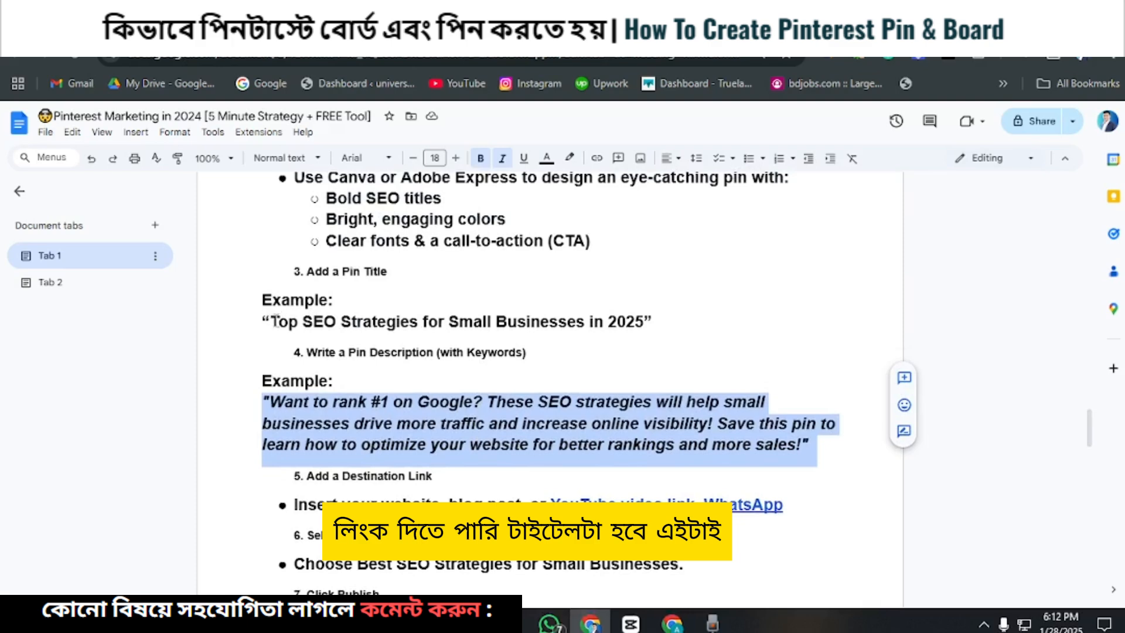
left_click_drag(271, 321, 629, 321)
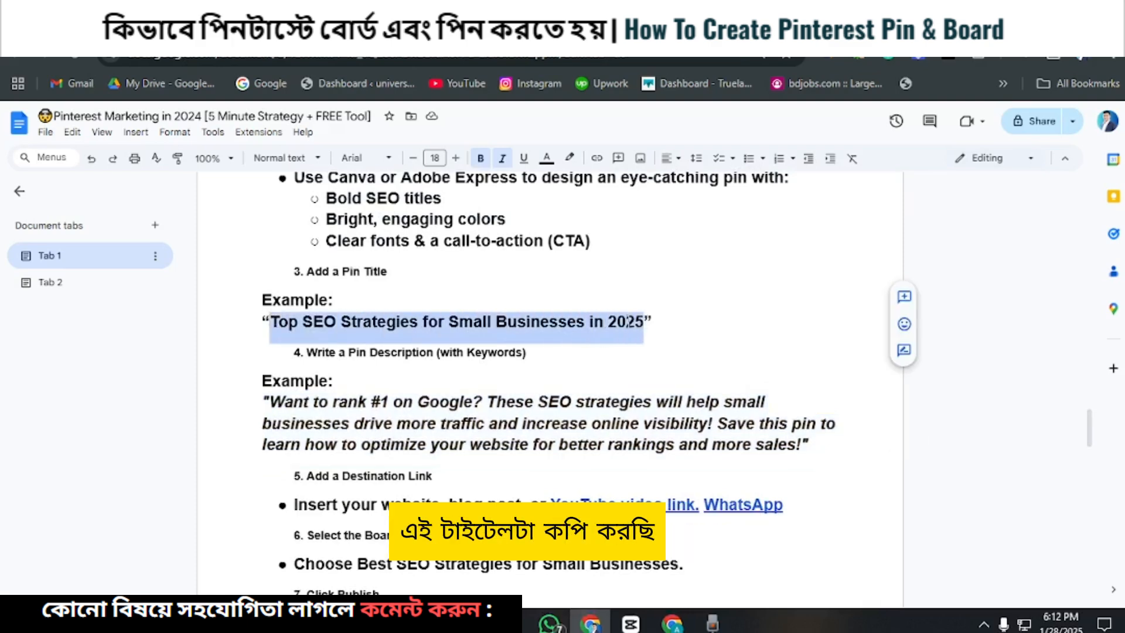
right_click(629, 321)
left_click(661, 291)
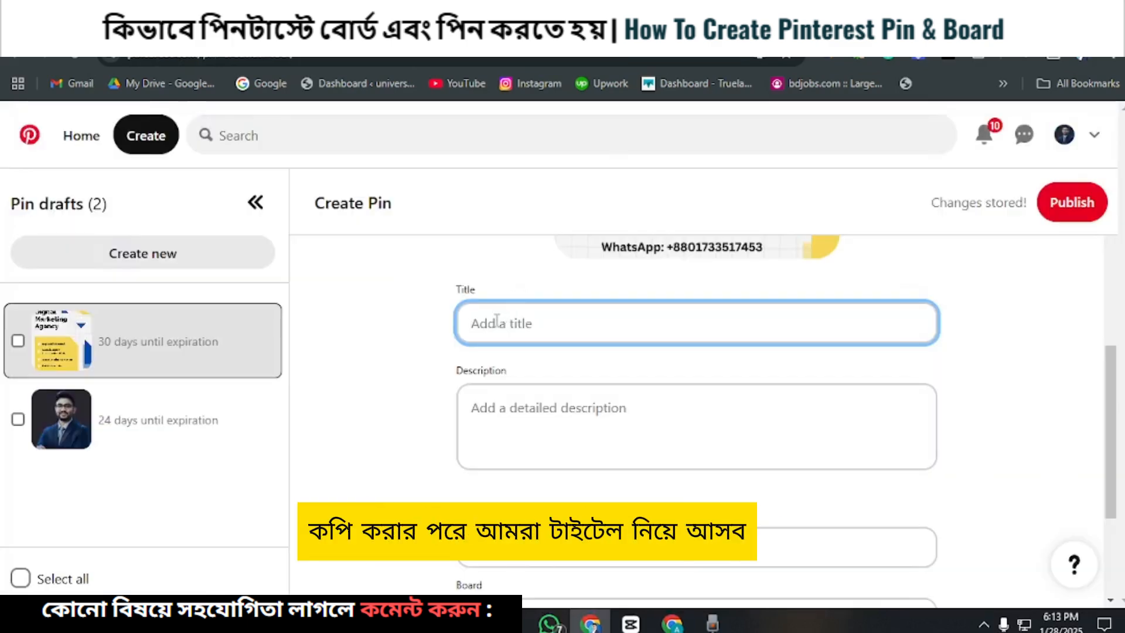
Step: In the Pinterest draft, paste "Top SEO Strategies for Small Businesses in 2025" as the pin's title
right_click(495, 327)
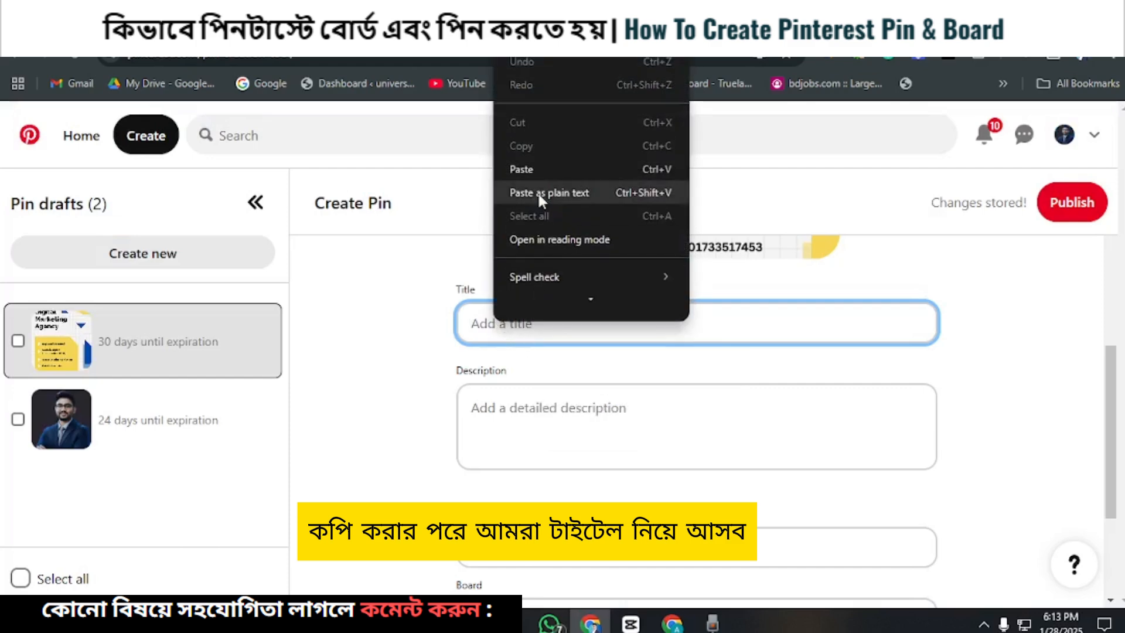
left_click(527, 167)
left_click(490, 411)
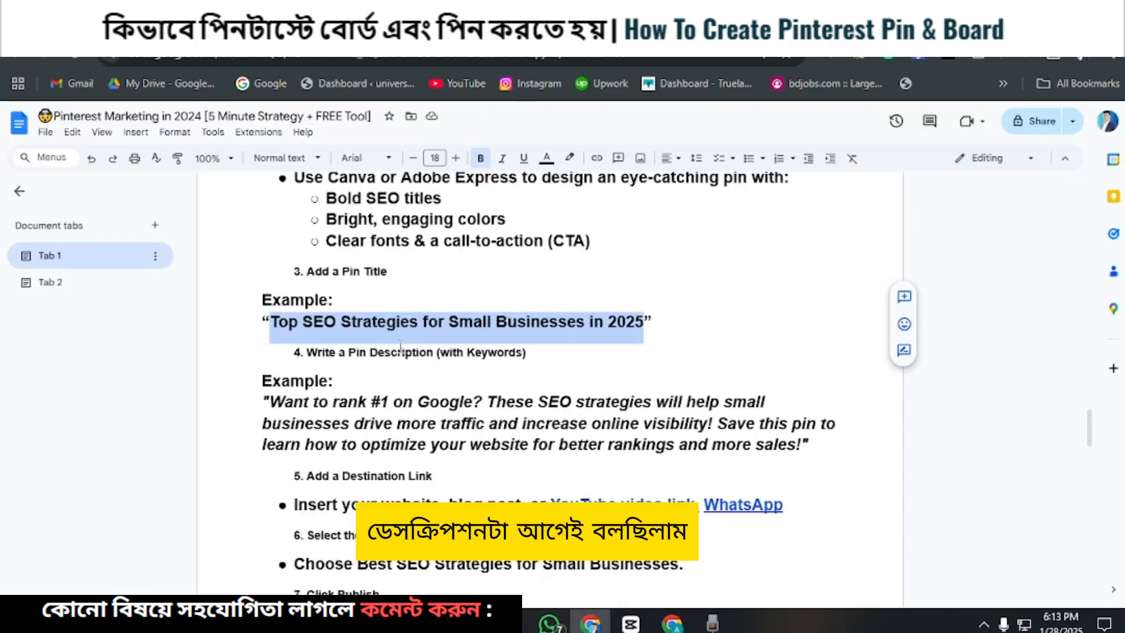
Step: Copy the example pin description starting "Want to rank #1 on Google?" from the Google Docs guide and paste it as the Pinterest draft's description
left_click_drag(269, 320, 810, 364)
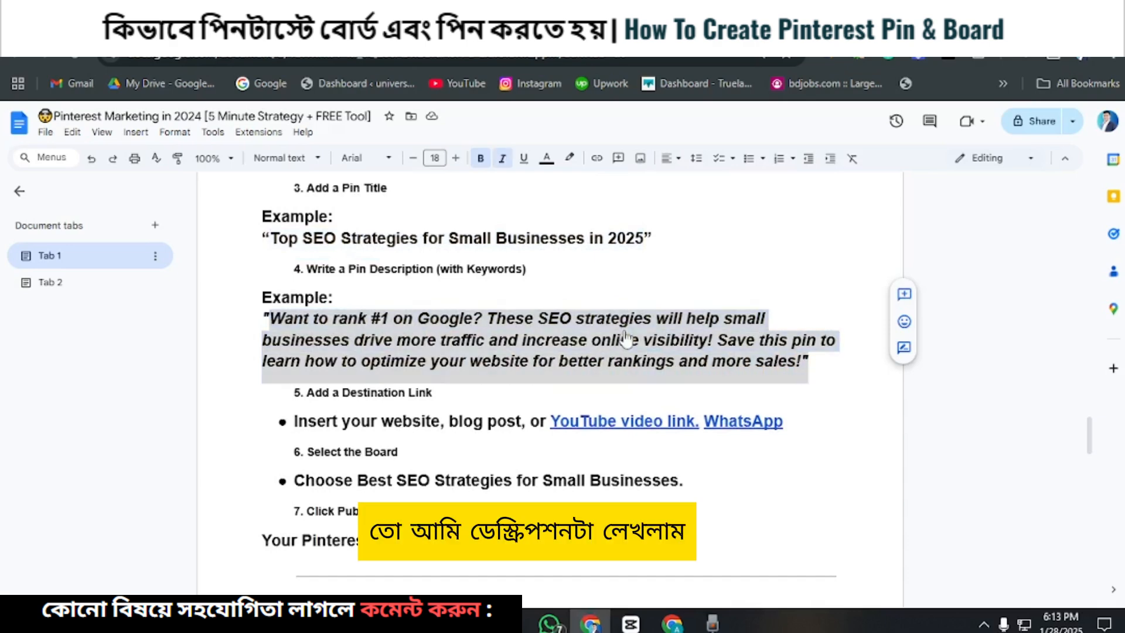
right_click(622, 341)
left_click(656, 290)
left_click(709, 31)
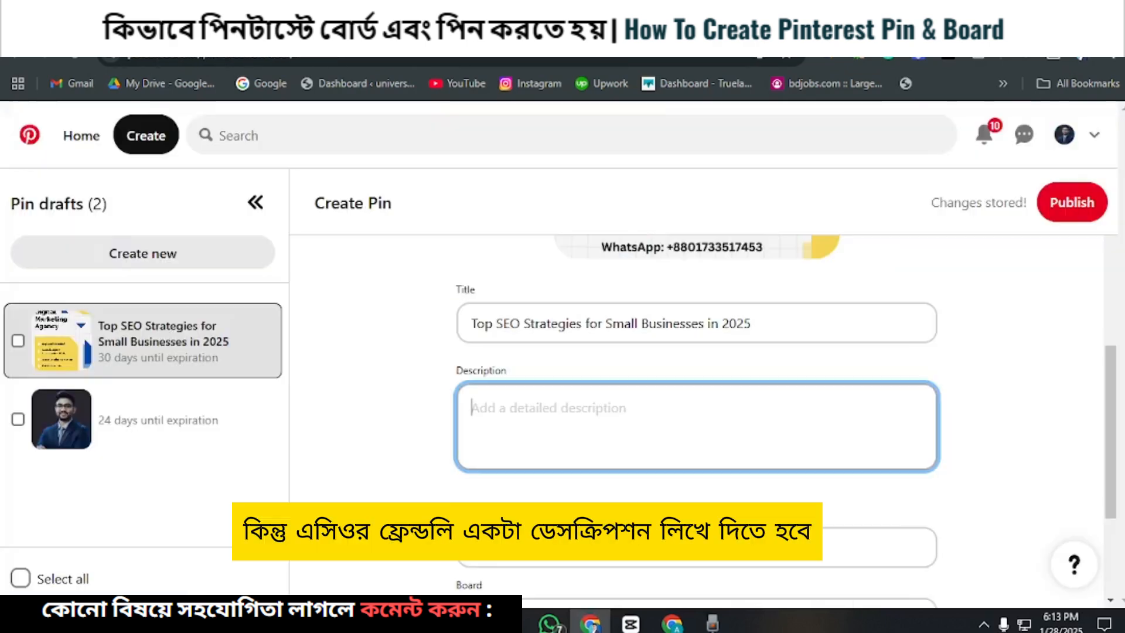
right_click(488, 414)
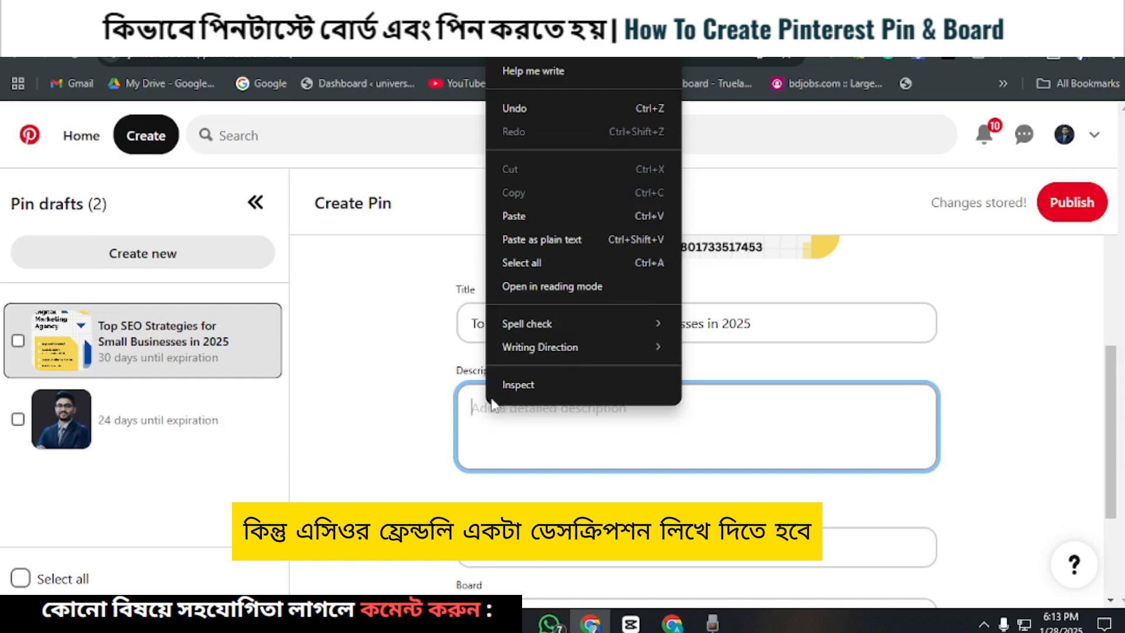
left_click(523, 220)
scroll(567, 444, "down", 3)
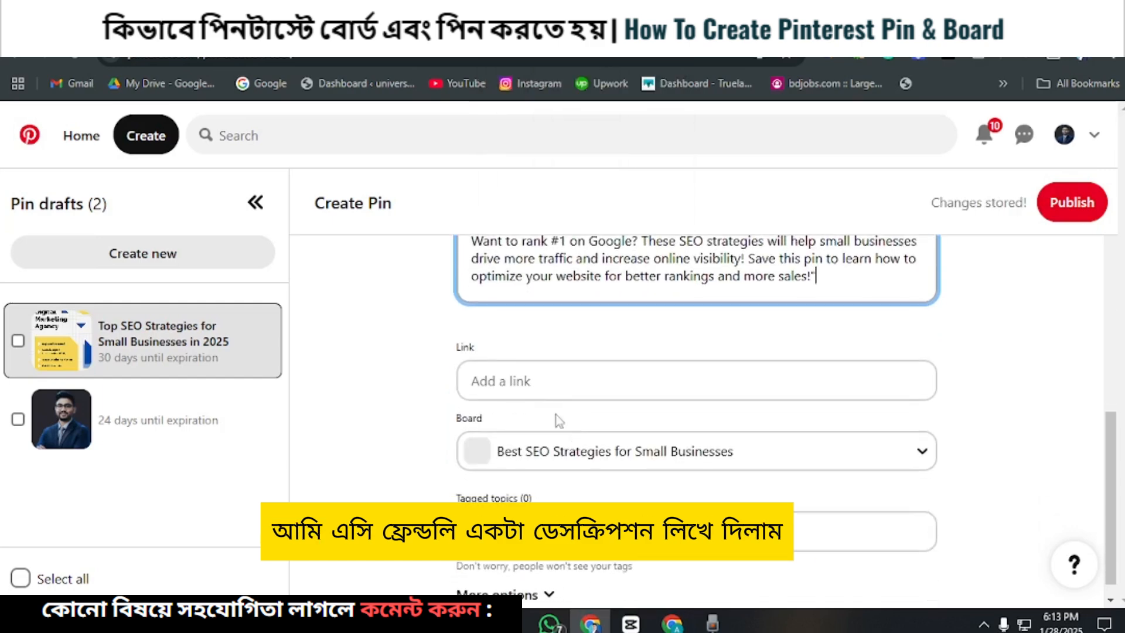
left_click(488, 379)
left_click(598, 433)
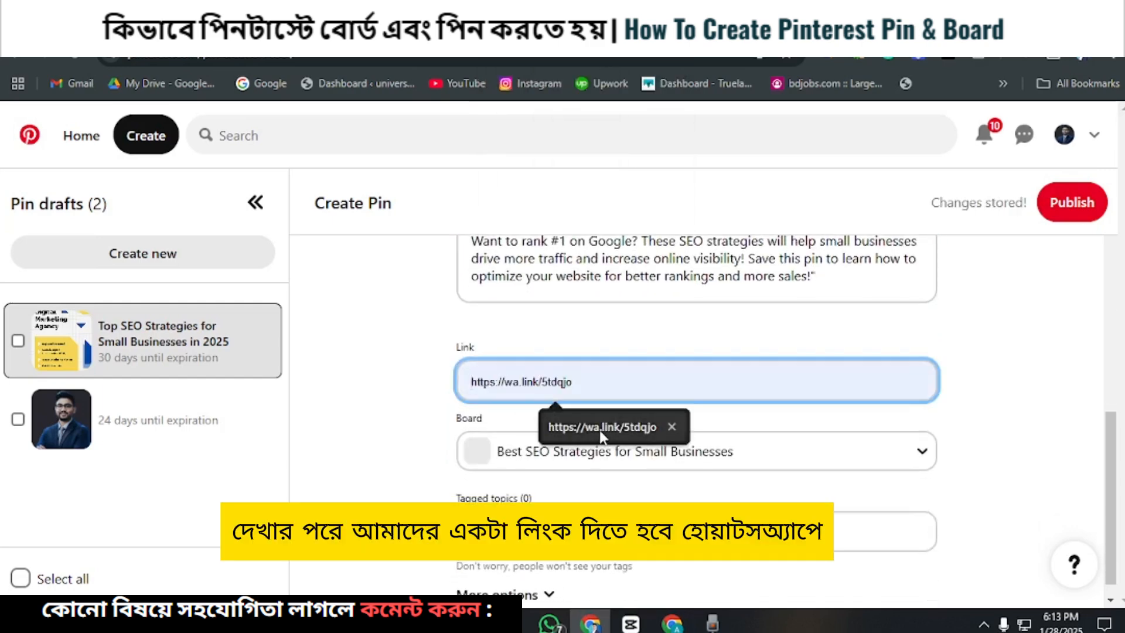
Step: In the Google Docs guide, copy the URL behind the "YouTube video link" hyperlink under "Add a Destination Link"
left_click(363, 31)
scroll(483, 345, "down", 1)
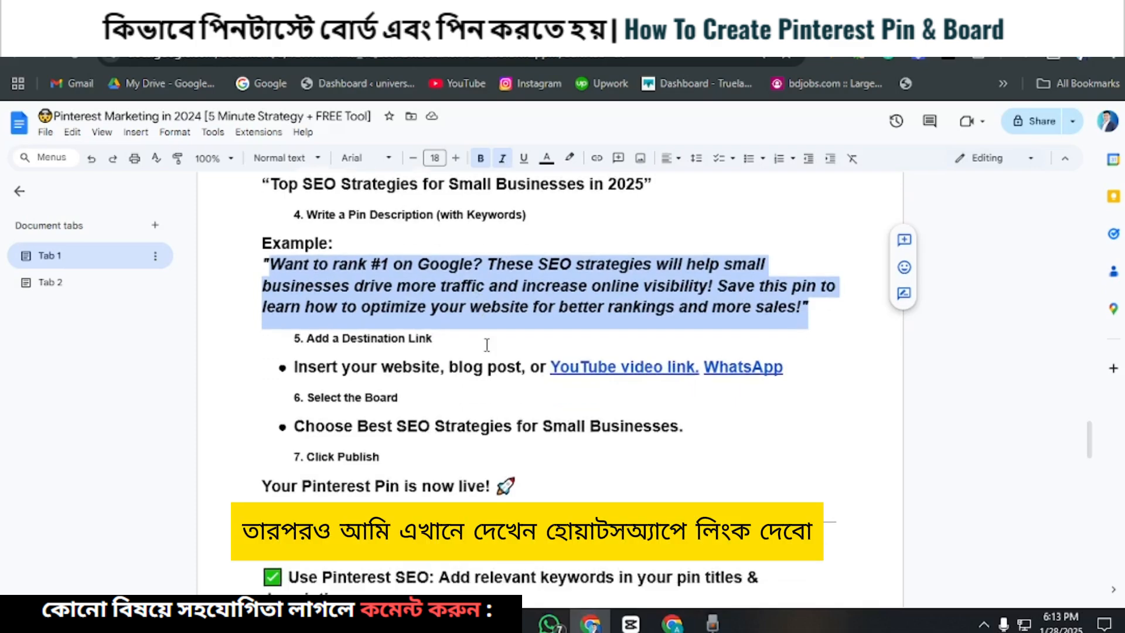
scroll(486, 344, "down", 1)
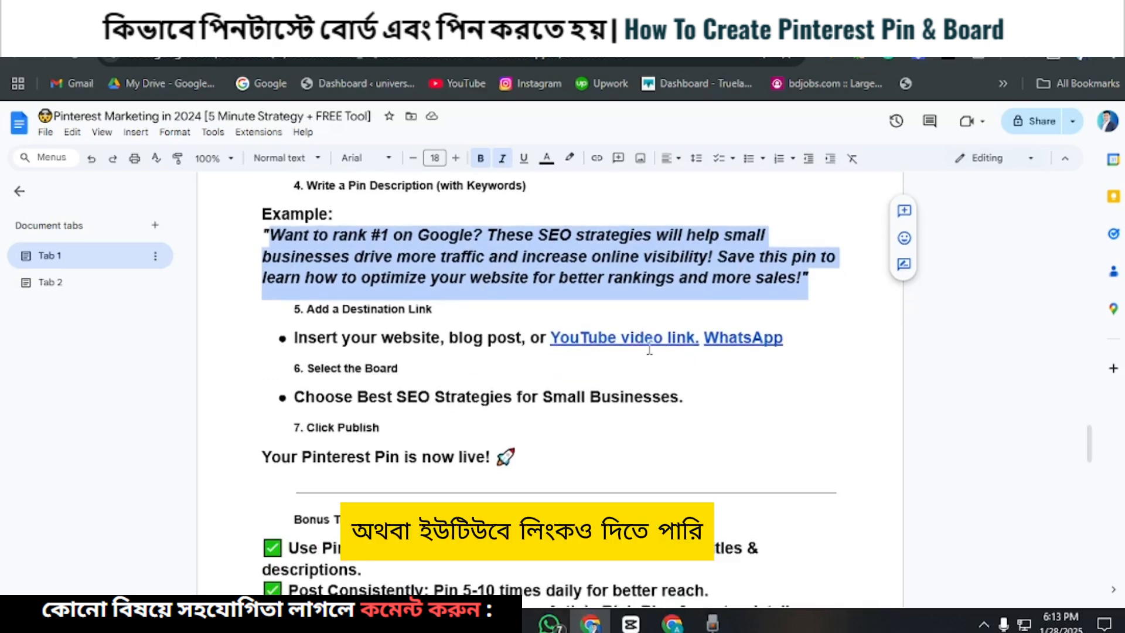
left_click(610, 338)
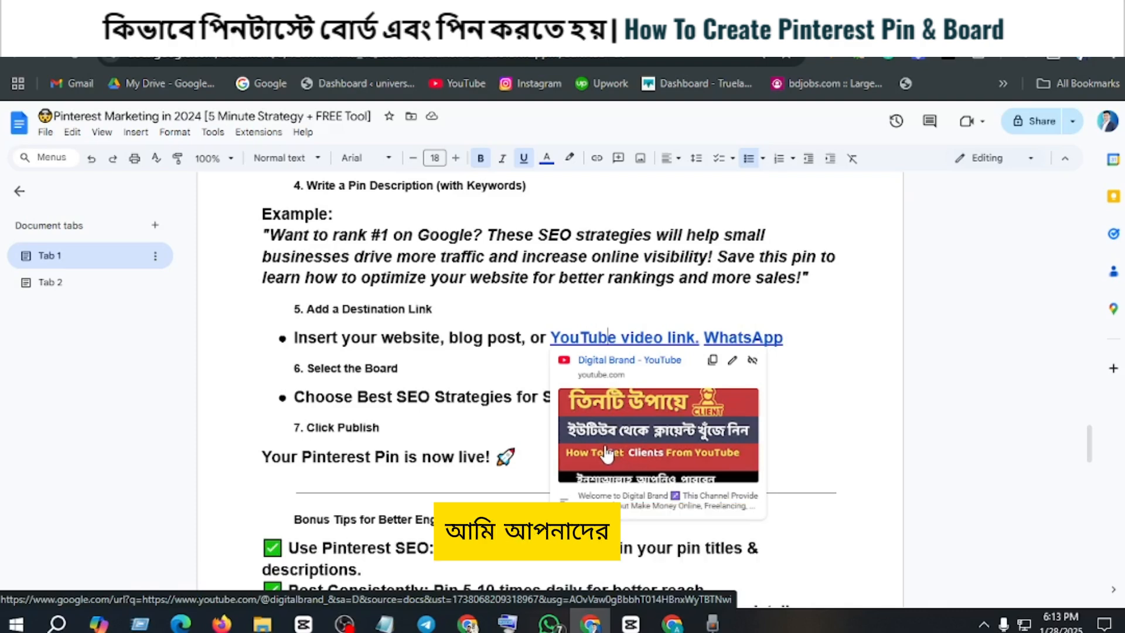
left_click(738, 339)
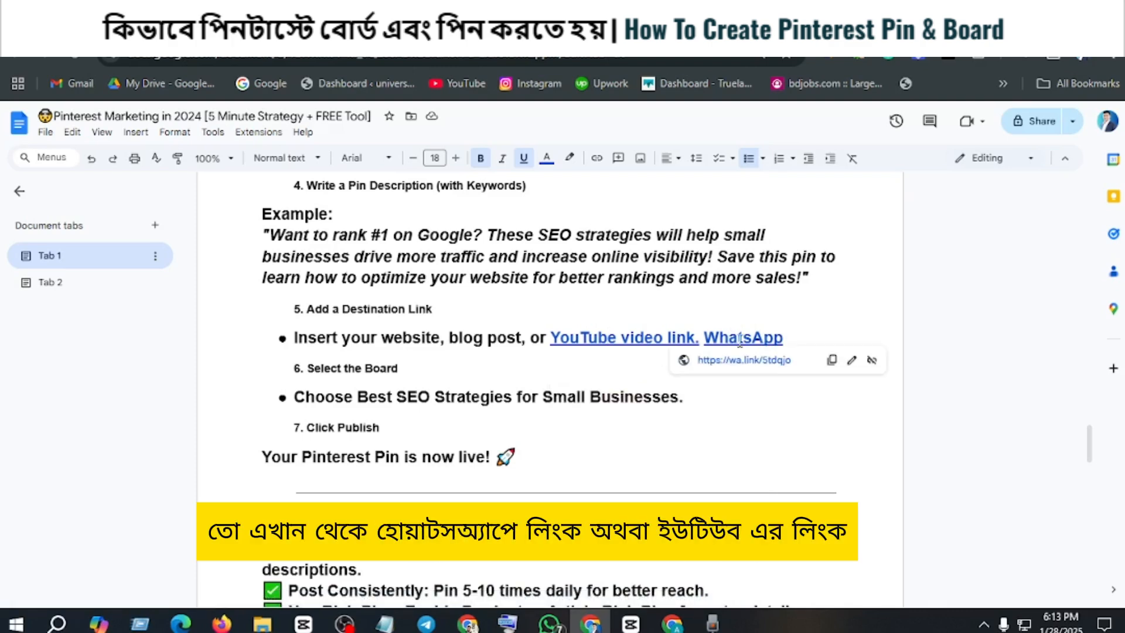
left_click(655, 340)
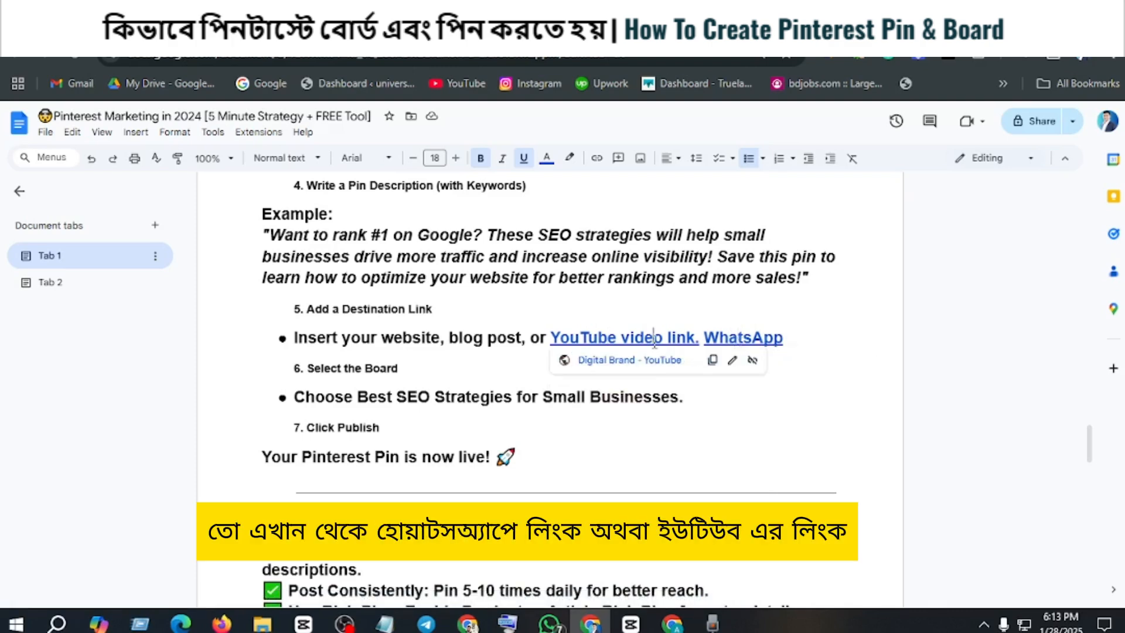
left_click(711, 362)
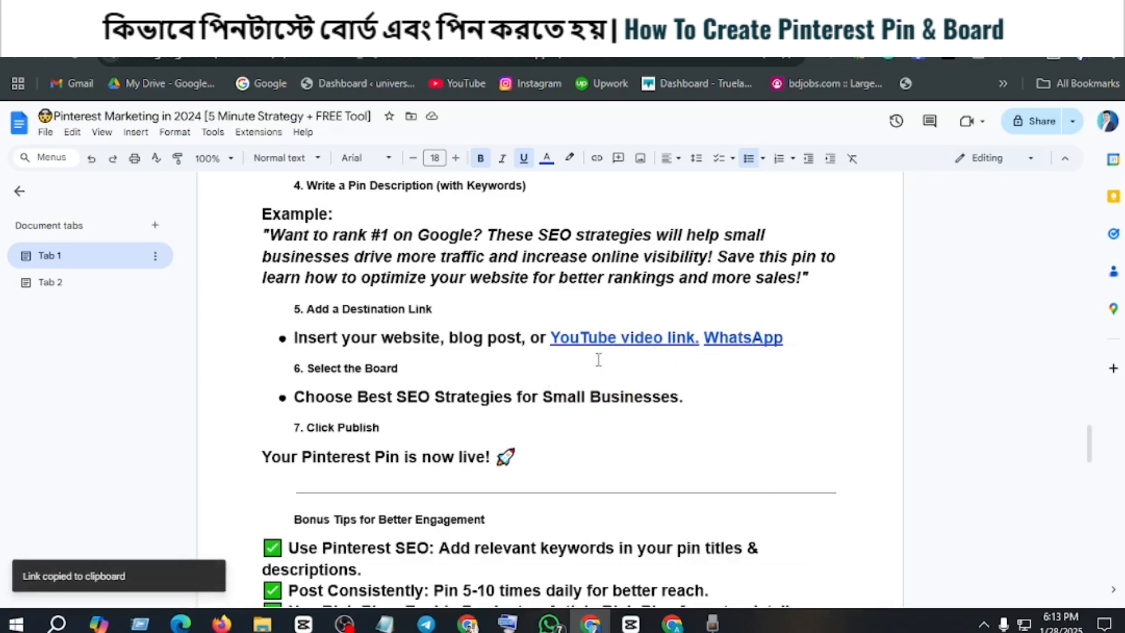
left_click(693, 32)
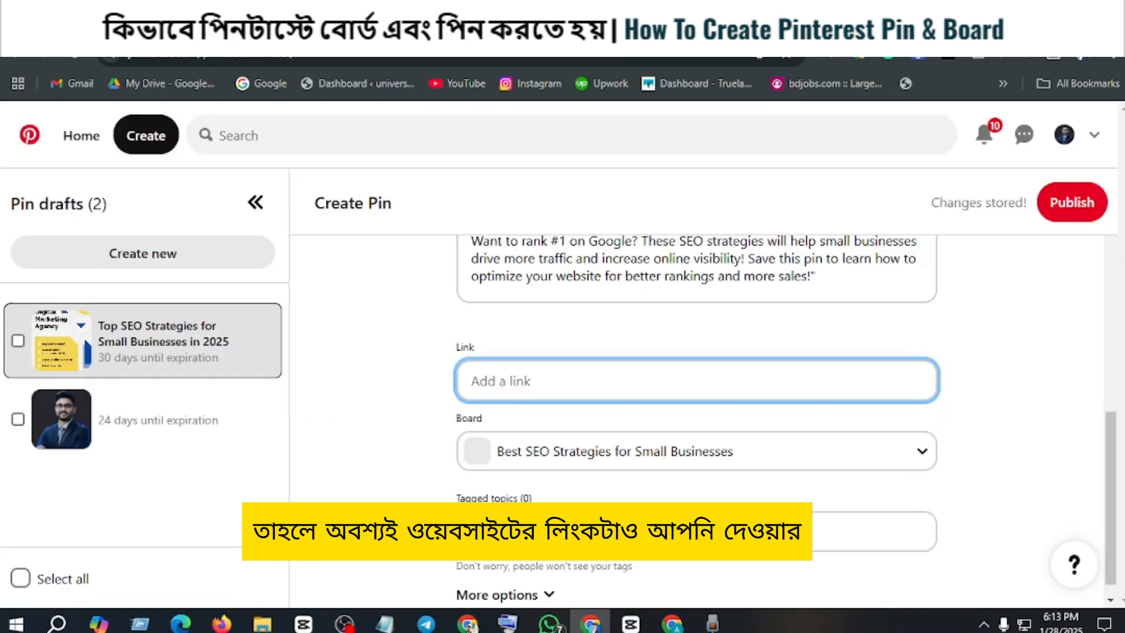
left_click(485, 379)
right_click(485, 379)
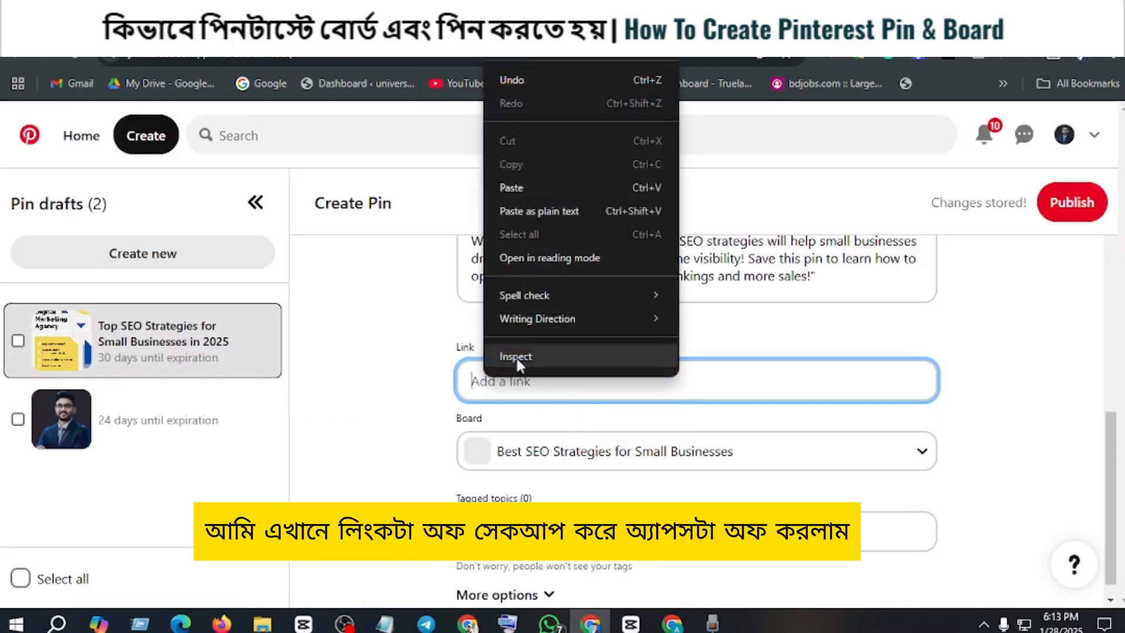
left_click(520, 196)
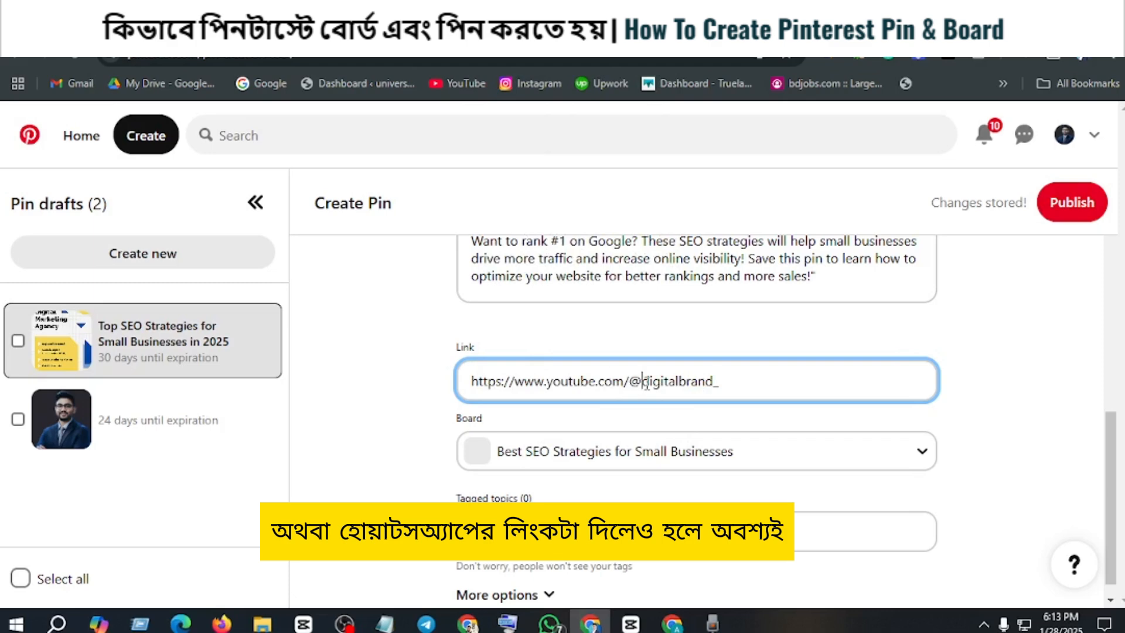
left_click_drag(642, 382, 733, 383)
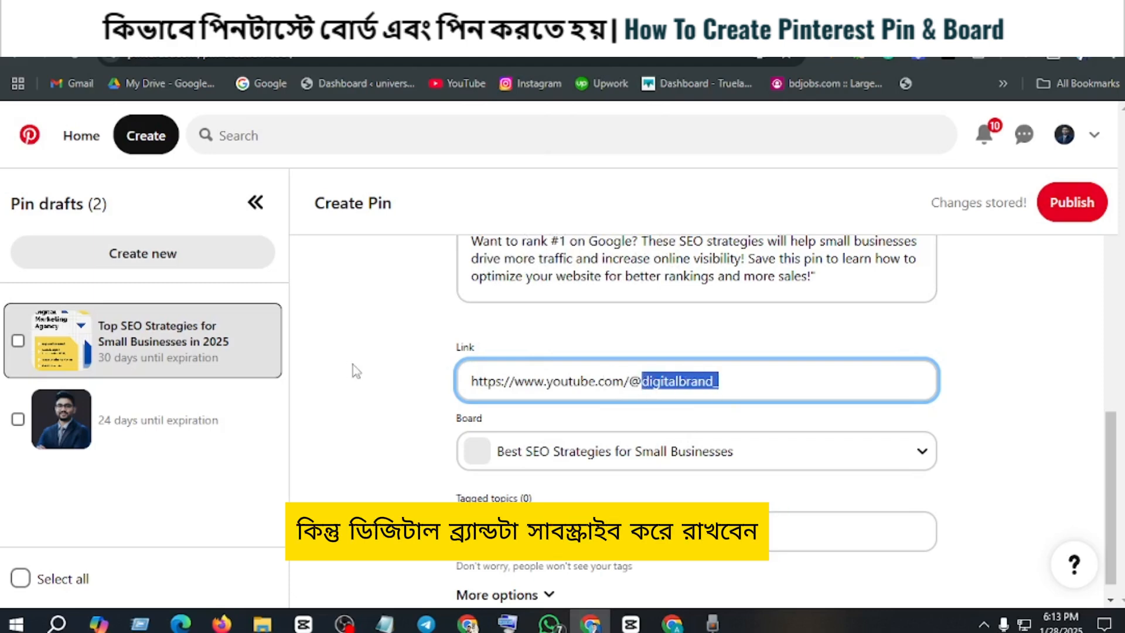
left_click(399, 370)
Step: Look through the boards available for the pin and leave the list without choosing another one
scroll(638, 420, "down", 1)
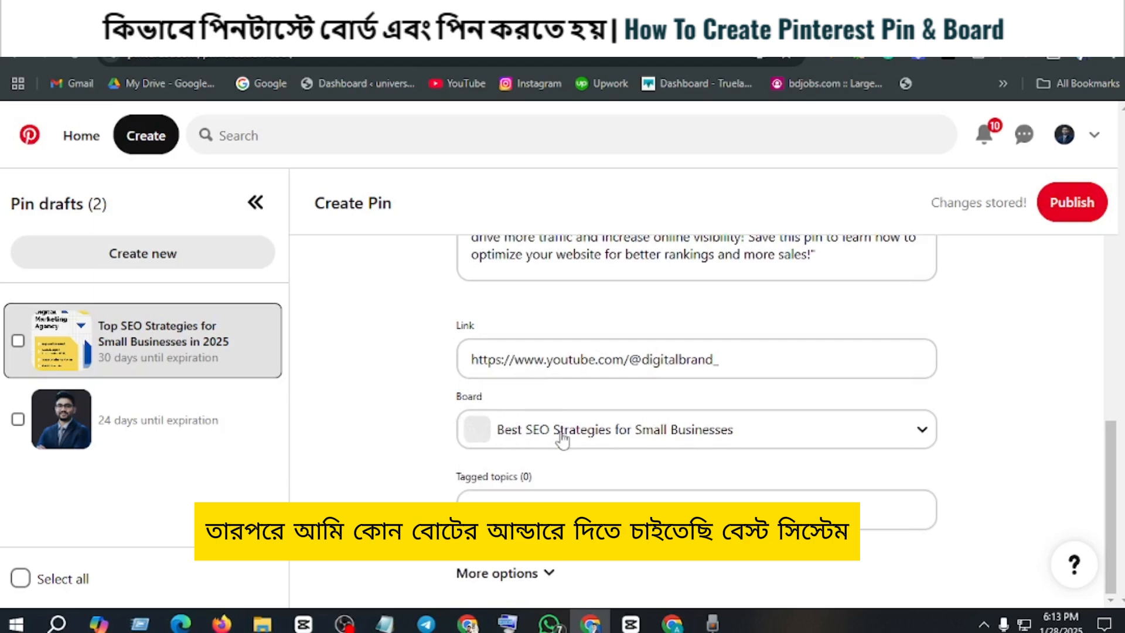
left_click(922, 430)
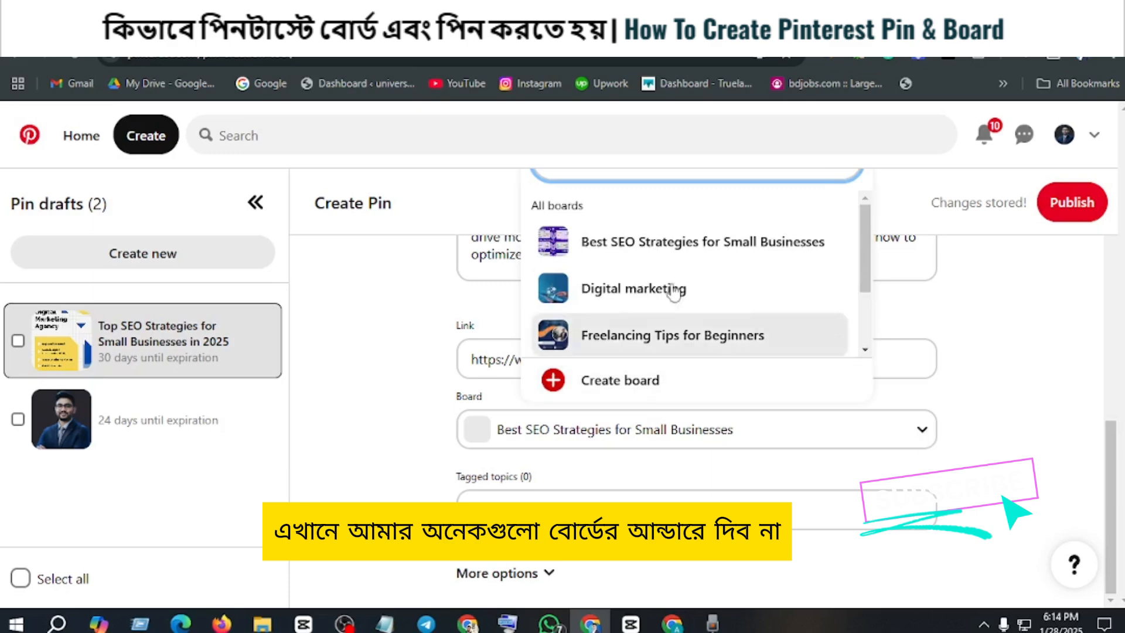
scroll(633, 299, "down", 3)
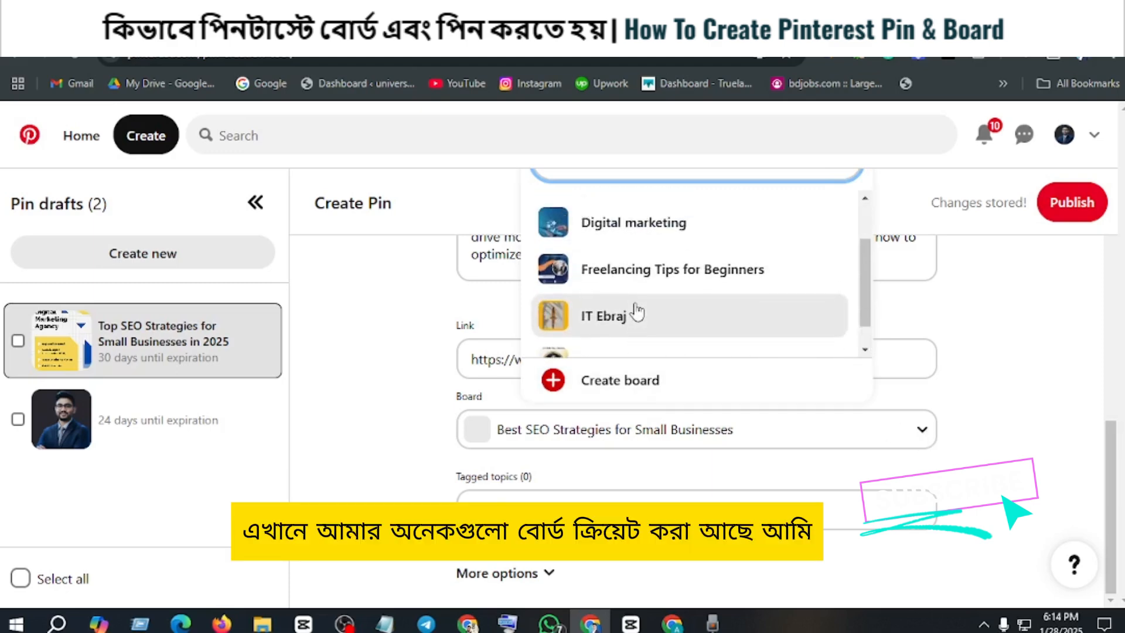
scroll(586, 311, "up", 2)
scroll(635, 311, "down", 3)
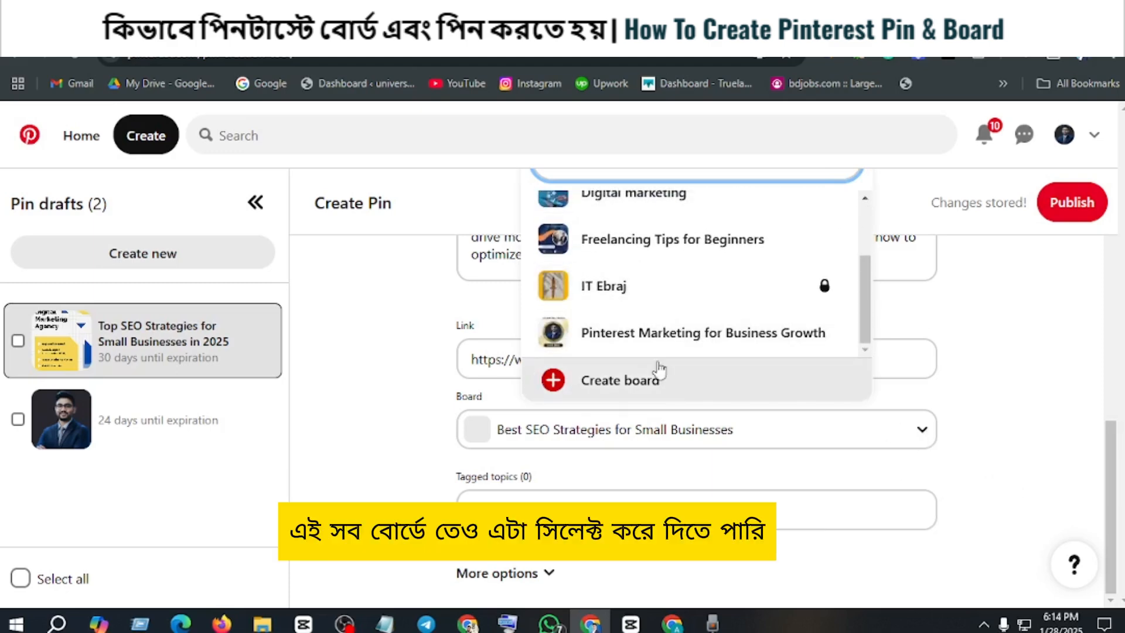
left_click(373, 393)
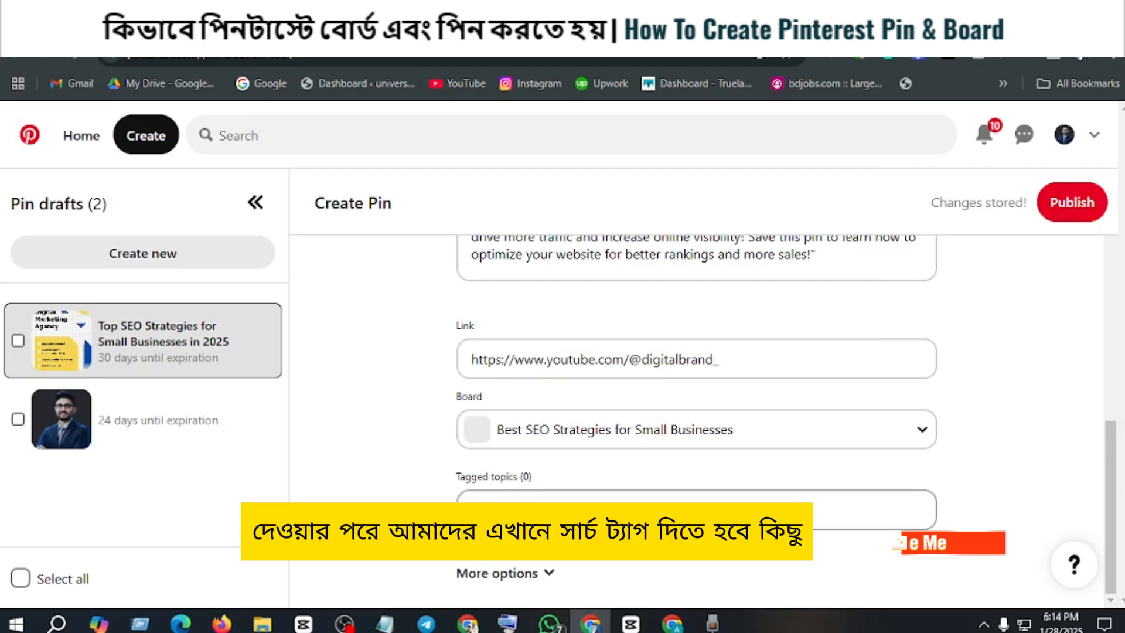
Step: Fill the tagged topics with the saved hashtags starting "#SEO #SmallBusinessMarketing #DigitalMarketing #SEOForBeginners" and publish the pin
left_click(522, 511)
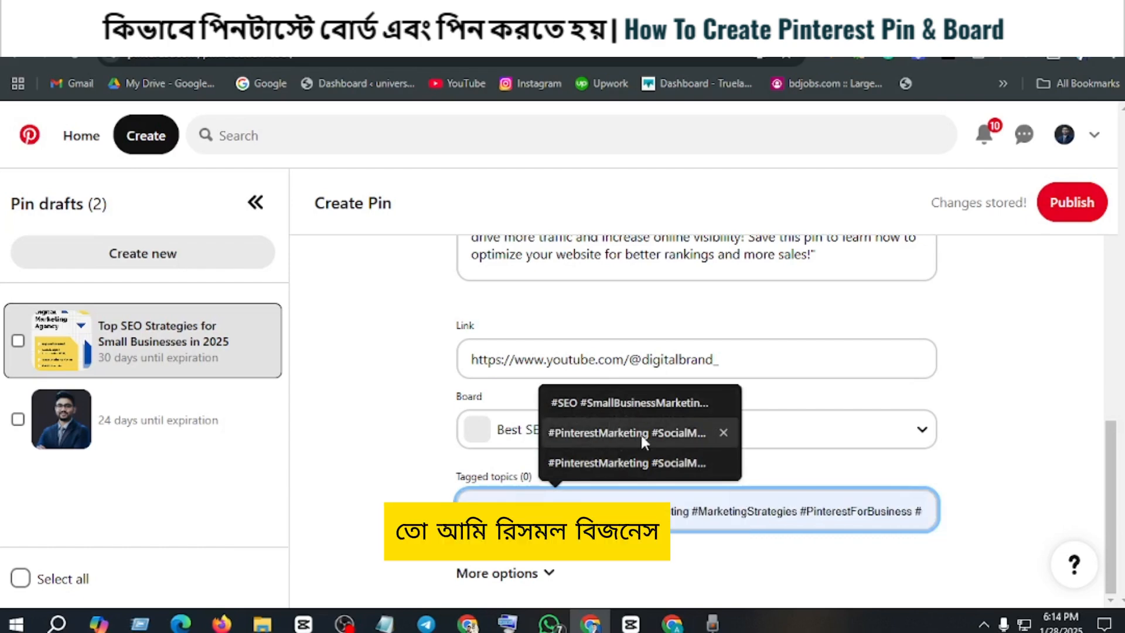
left_click(588, 403)
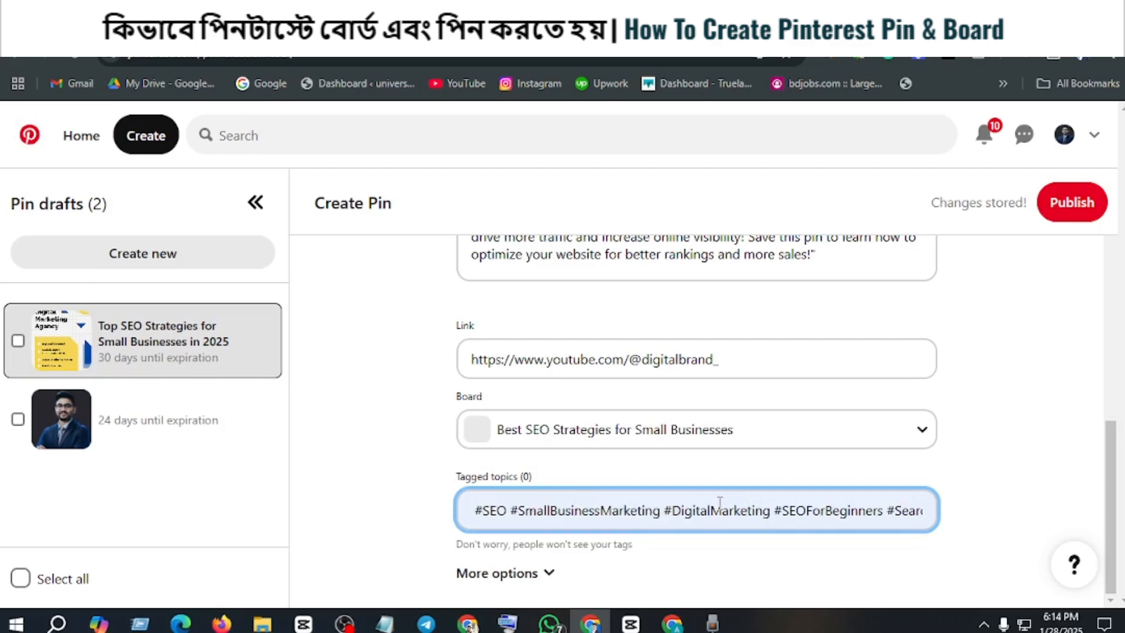
scroll(669, 265, "up", 3)
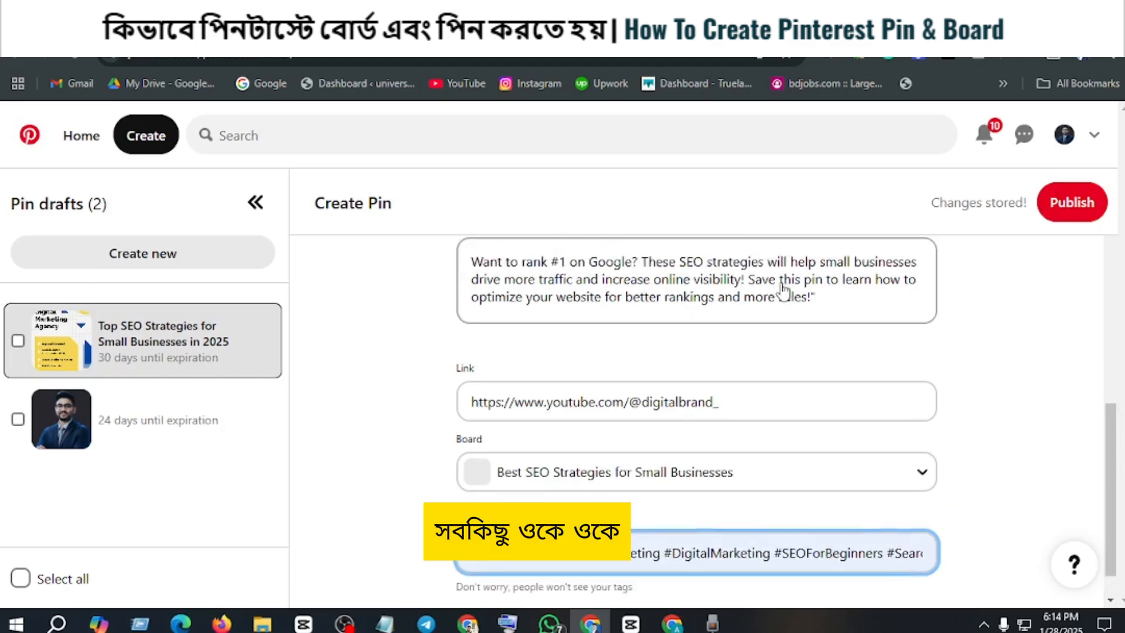
left_click(1091, 202)
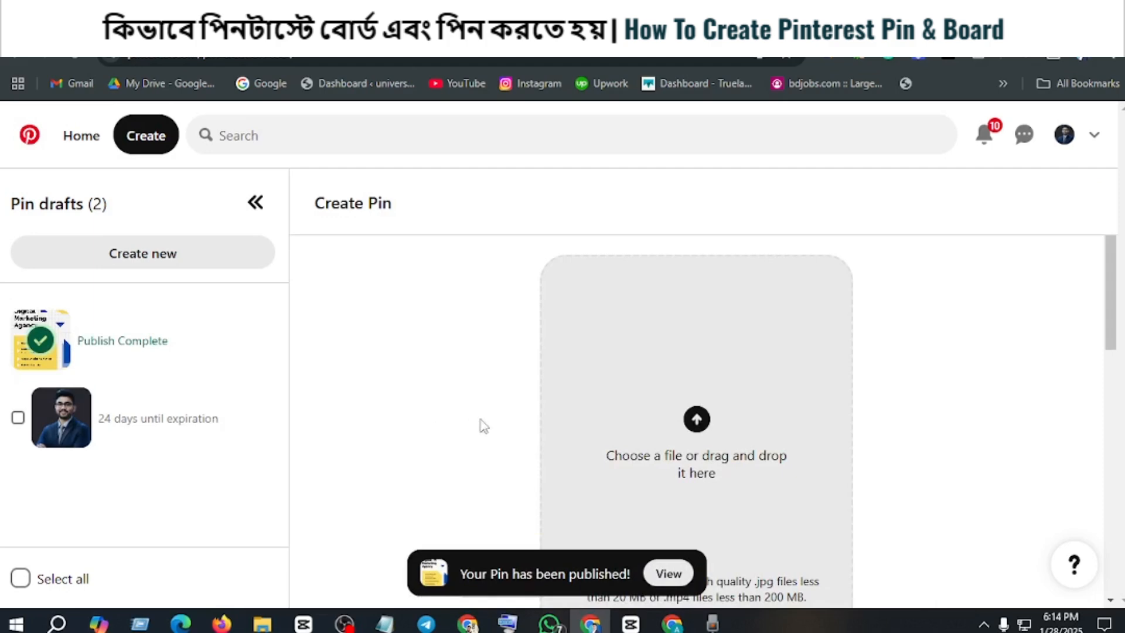
Step: View the published pin and examine its image, link, title, description and comments area
scroll(503, 430, "down", 3)
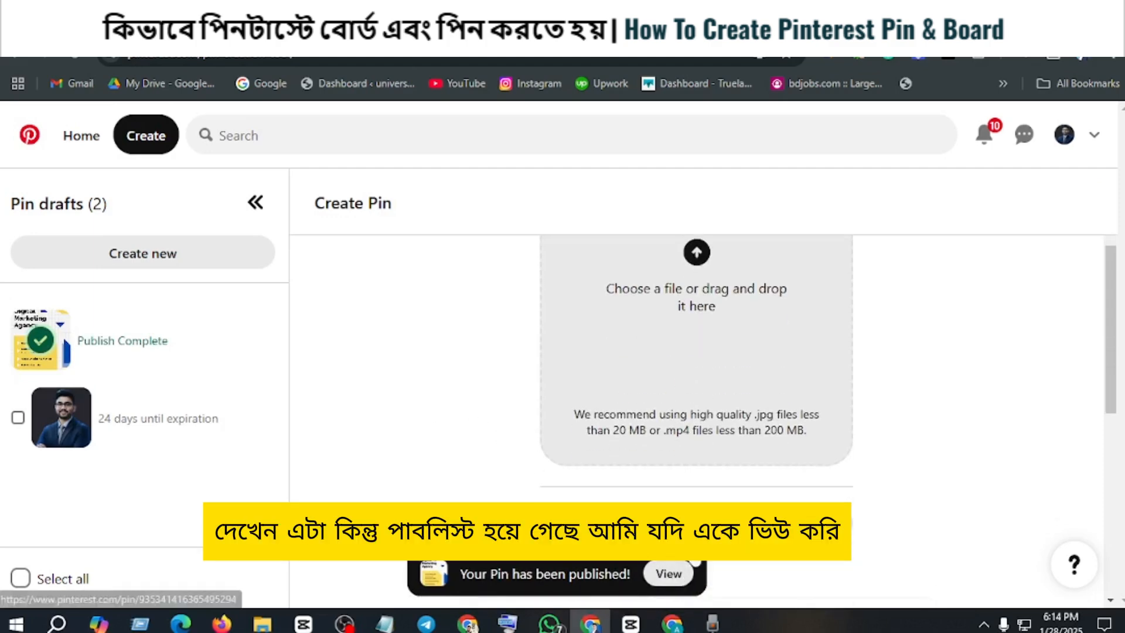
left_click(654, 575)
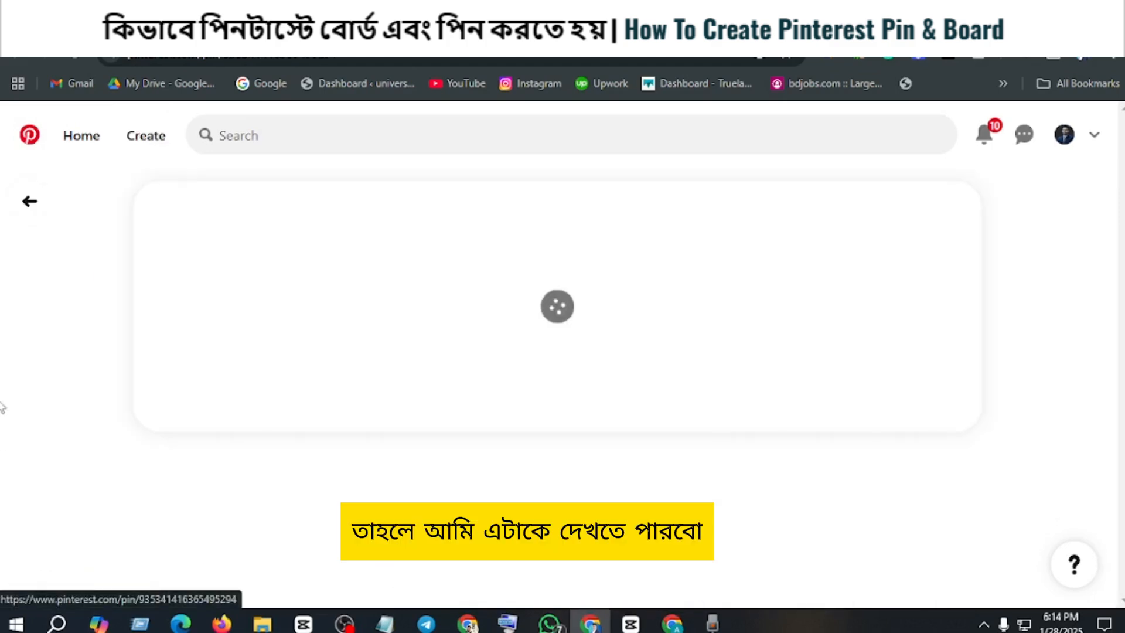
scroll(424, 326, "down", 3)
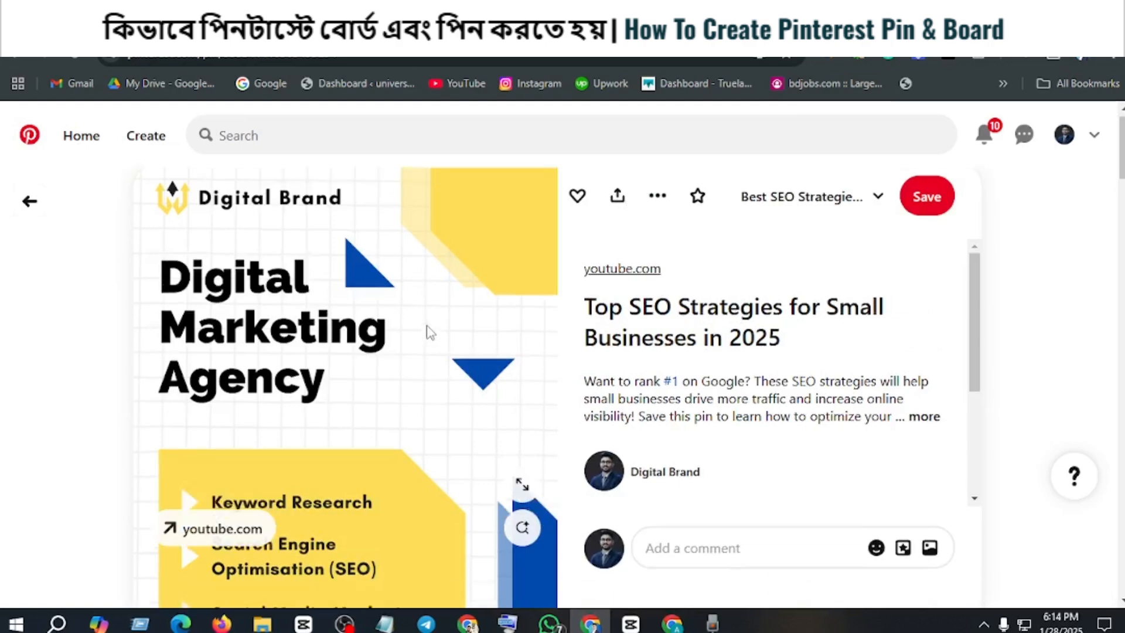
scroll(422, 326, "up", 3)
scroll(413, 326, "down", 10)
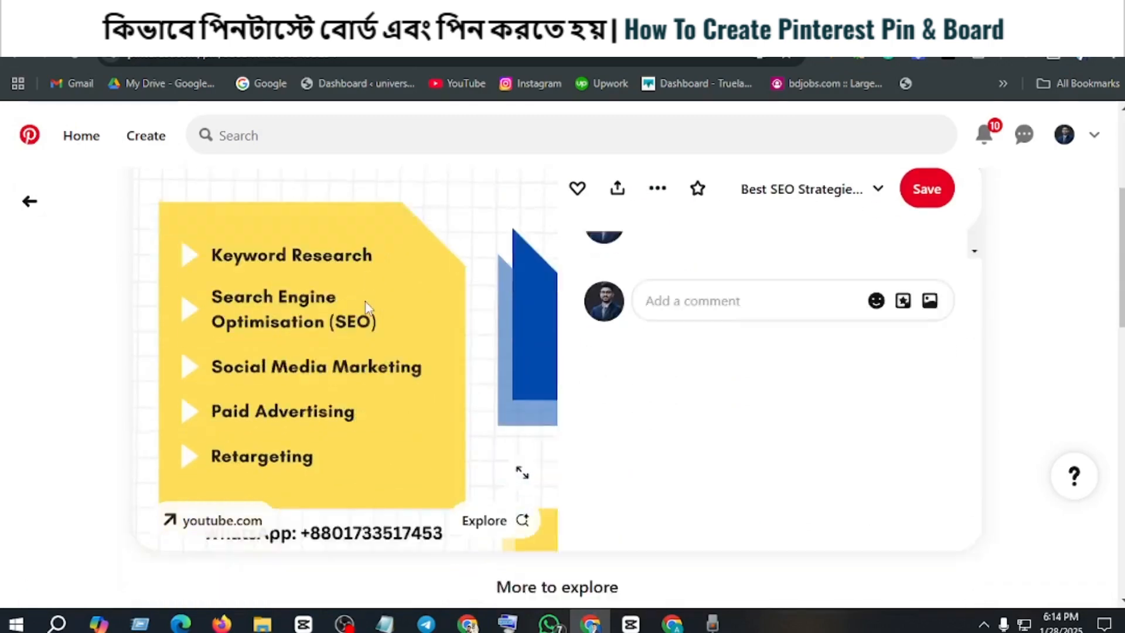
scroll(367, 309, "up", 5)
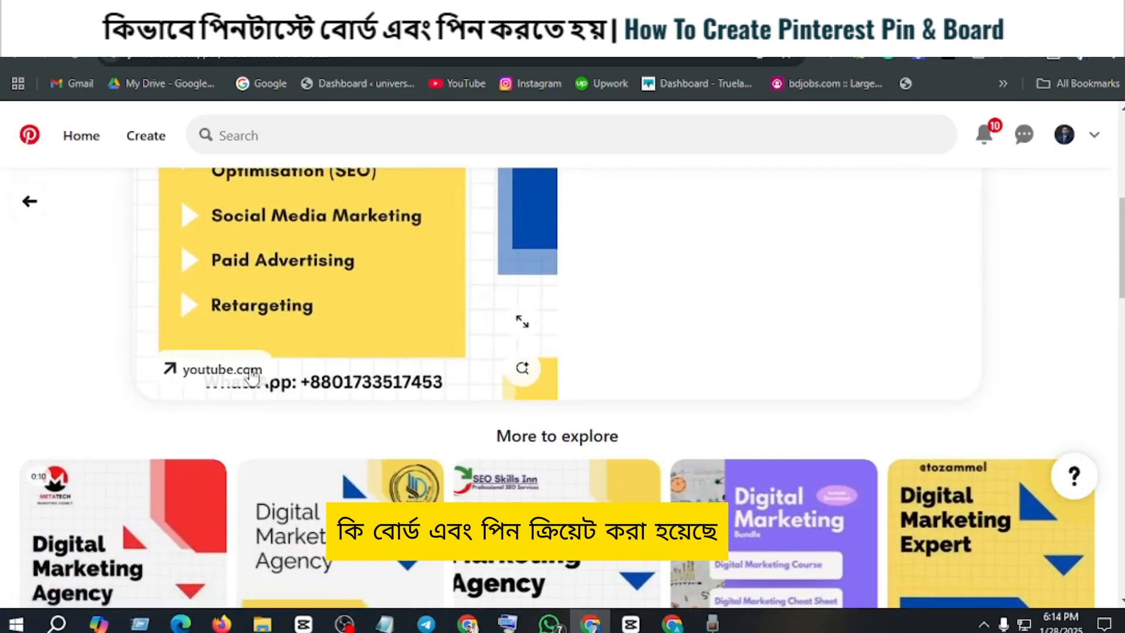
scroll(360, 345, "down", 1)
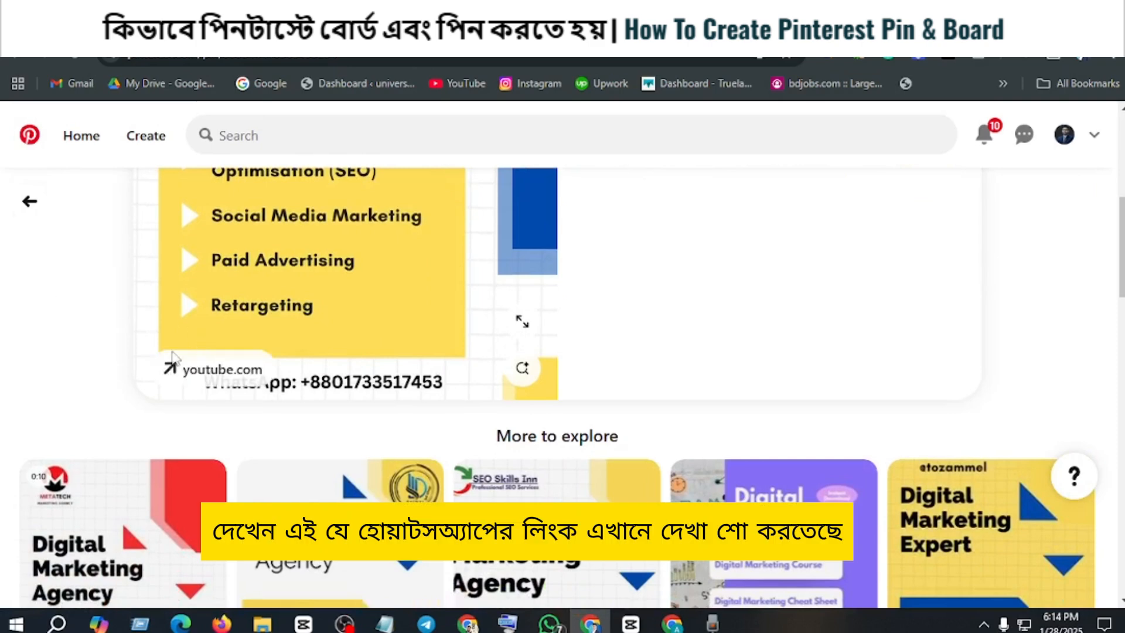
scroll(342, 390, "up", 5)
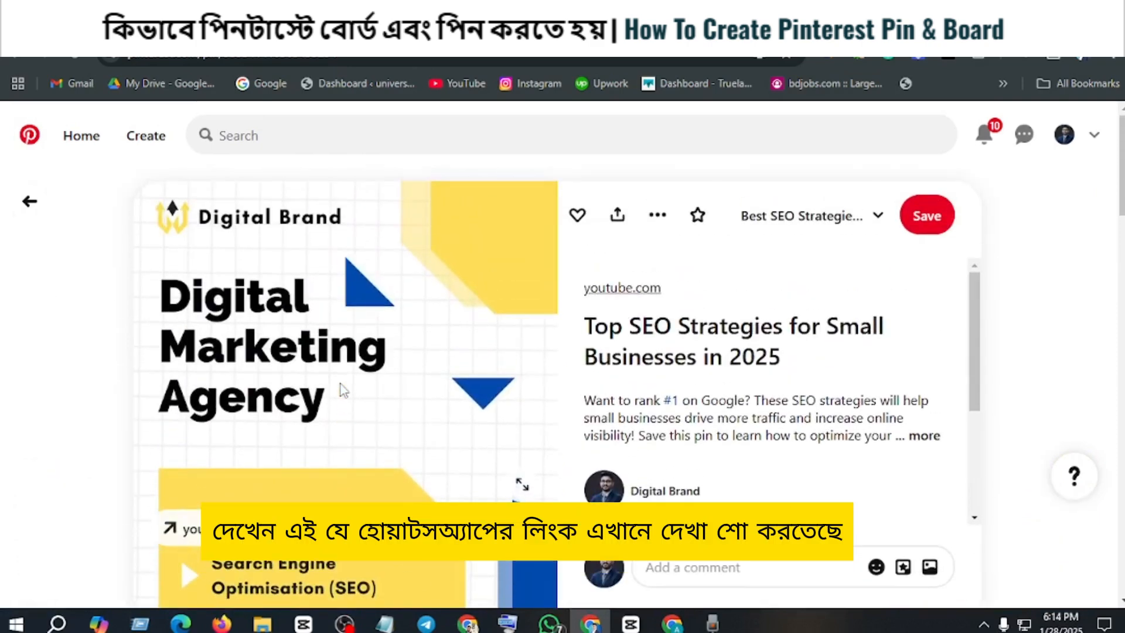
scroll(638, 390, "down", 6)
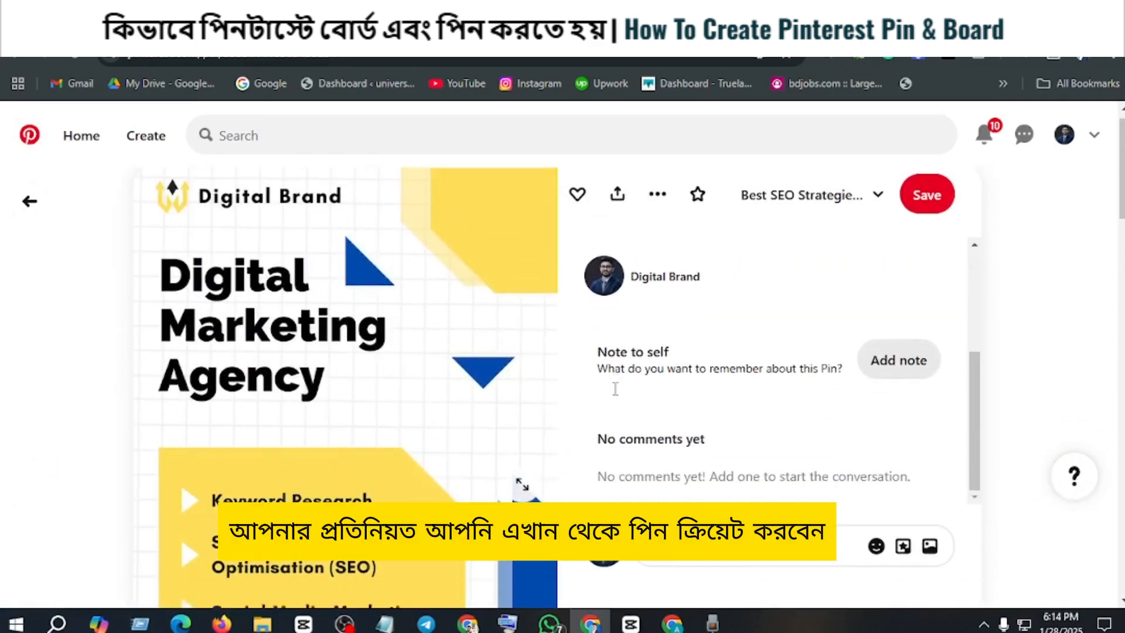
scroll(617, 396, "up", 4)
scroll(615, 389, "up", 3)
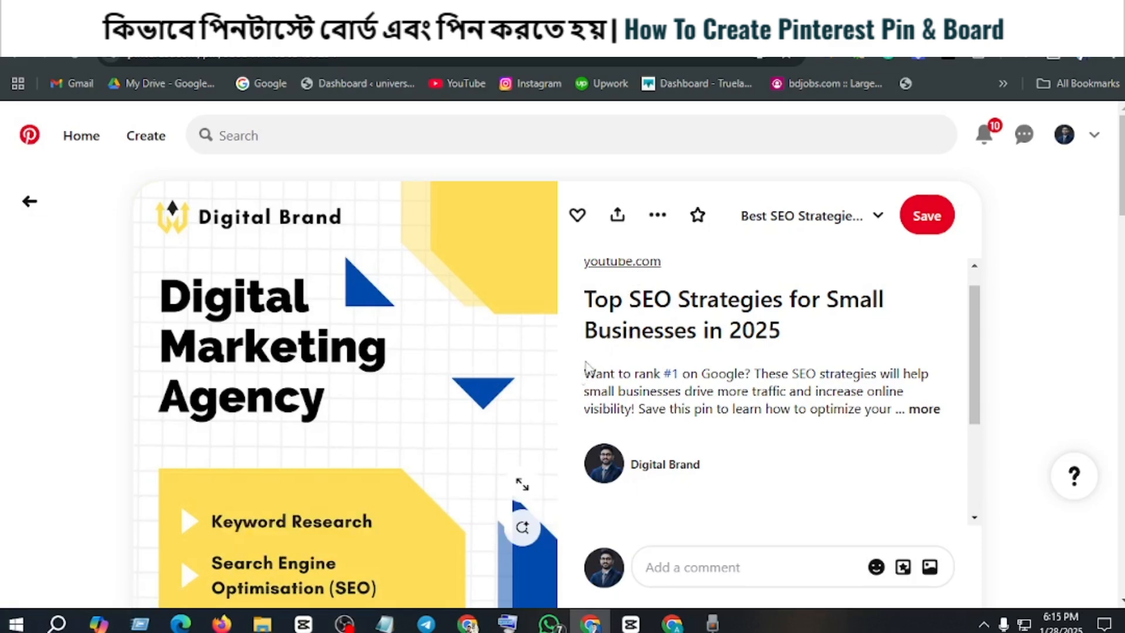
Step: Follow the pin's youtube.com link and look over the Digital Brand channel page on YouTube
left_click(624, 264)
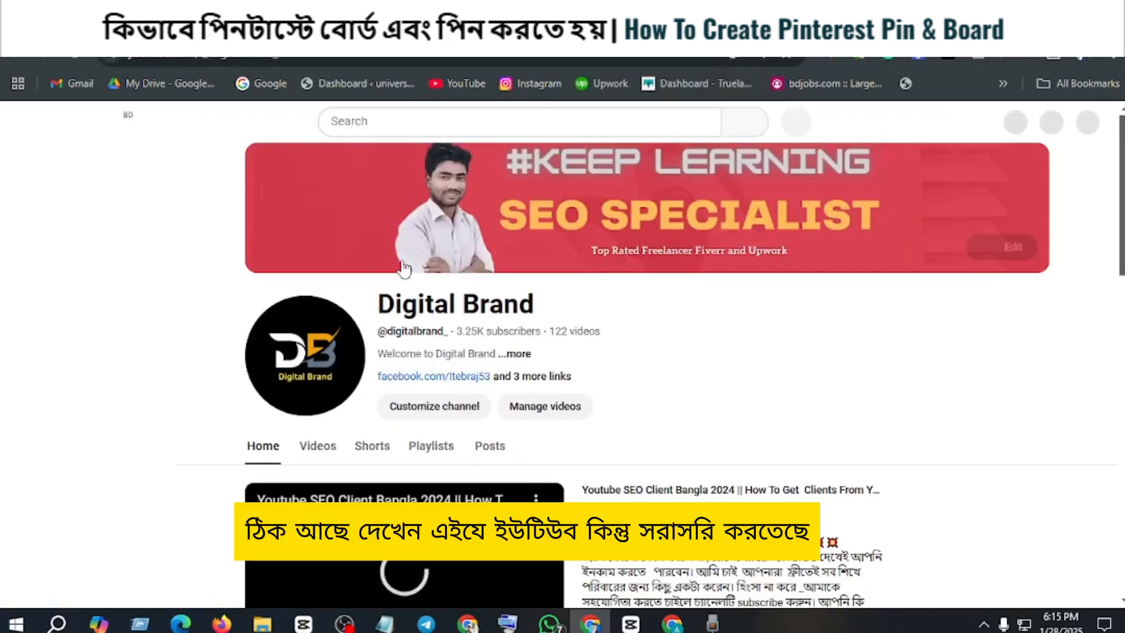
scroll(328, 416, "down", 4)
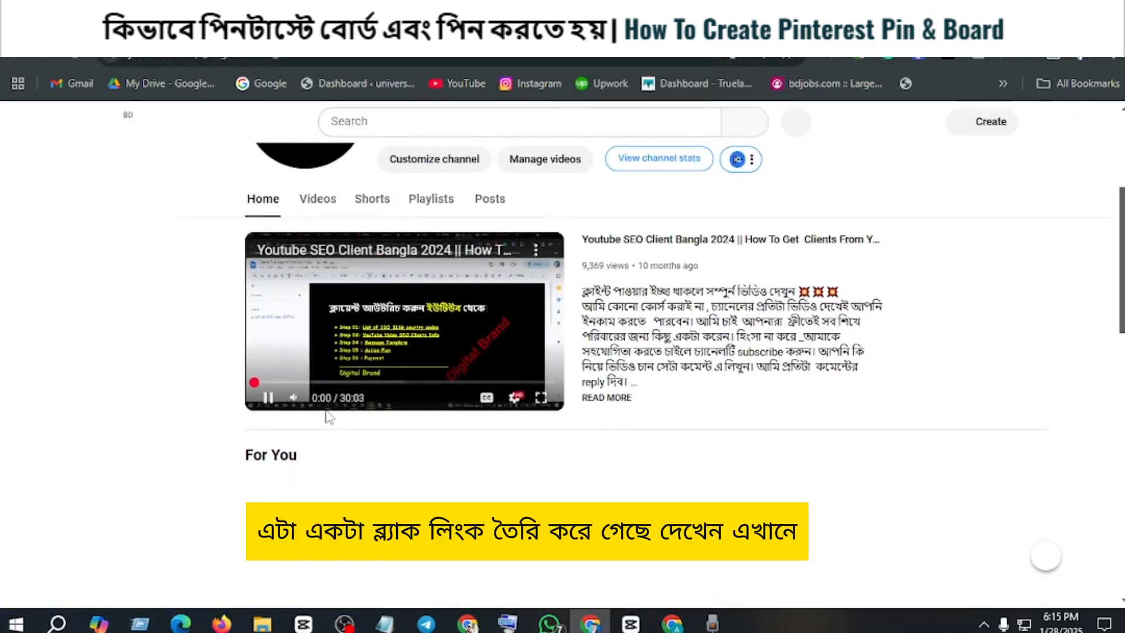
Step: Pause the featured video on the Digital Brand channel's home page and look over the channel header
left_click(268, 397)
scroll(359, 351, "up", 2)
scroll(398, 304, "down", 1)
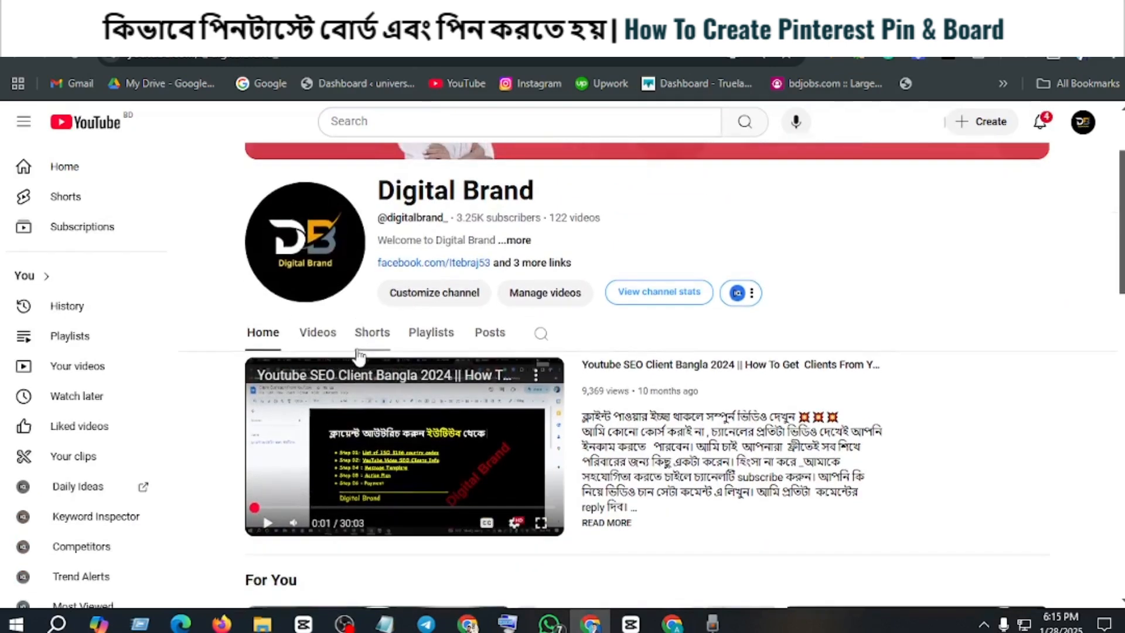
Step: Show the channel's playlists and look through the created playlists for the client outreach and SEO ones
left_click(432, 280)
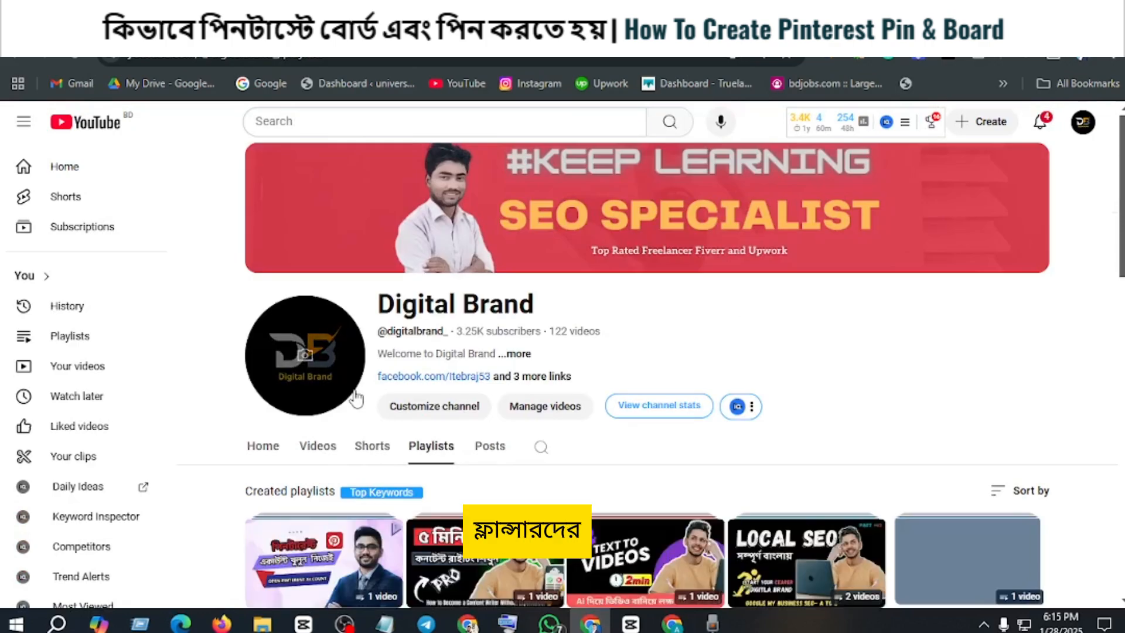
scroll(580, 328, "down", 7)
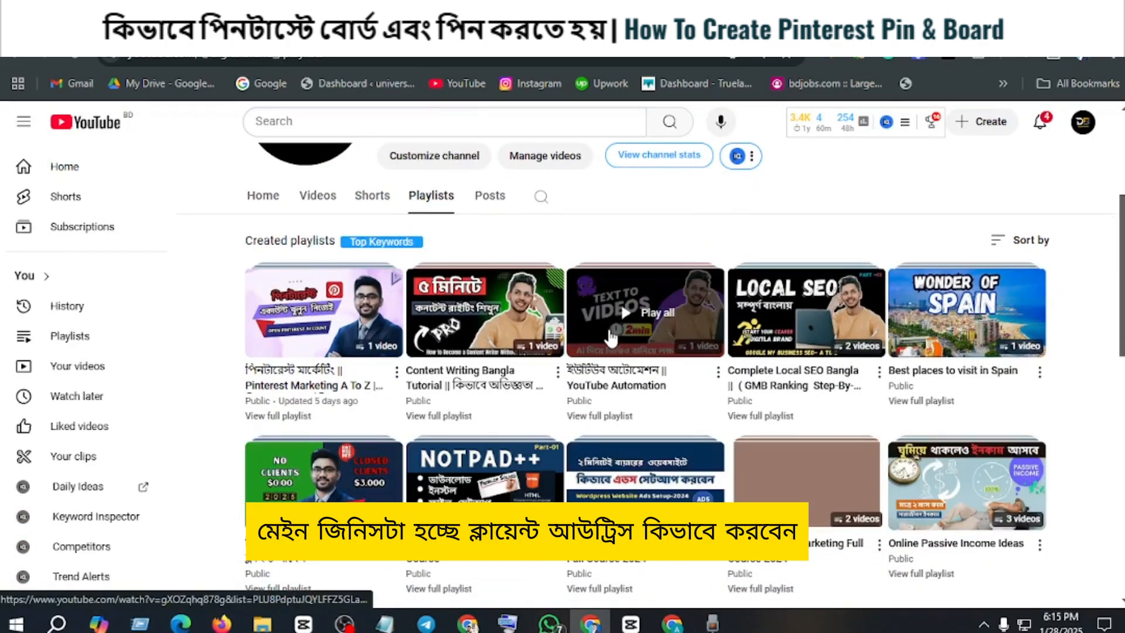
scroll(551, 305, "up", 1)
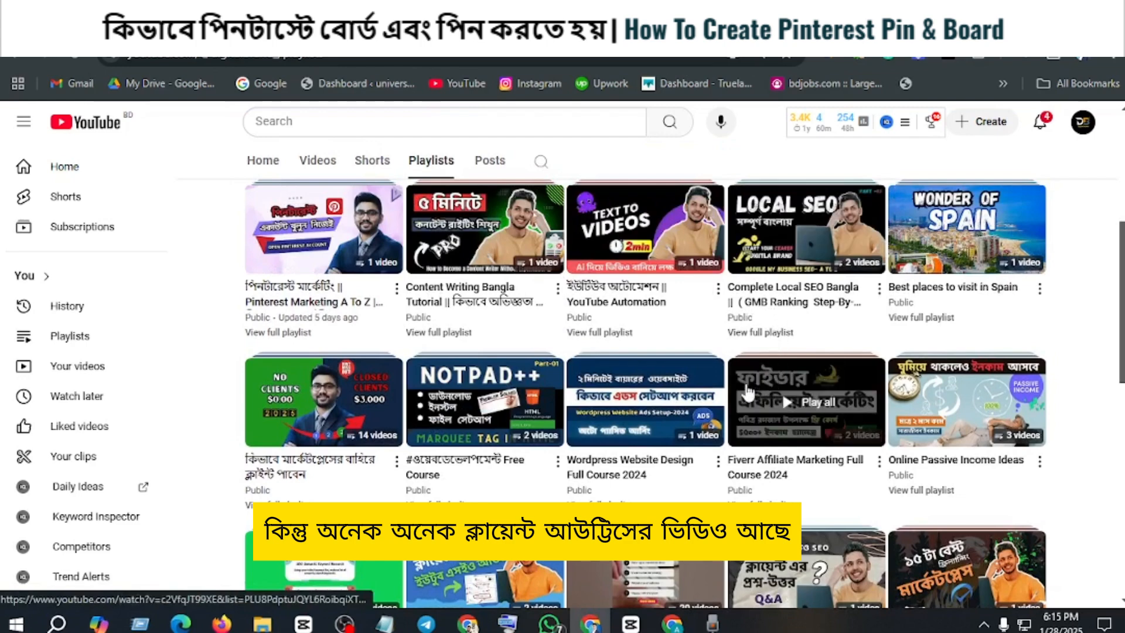
scroll(712, 398, "down", 3)
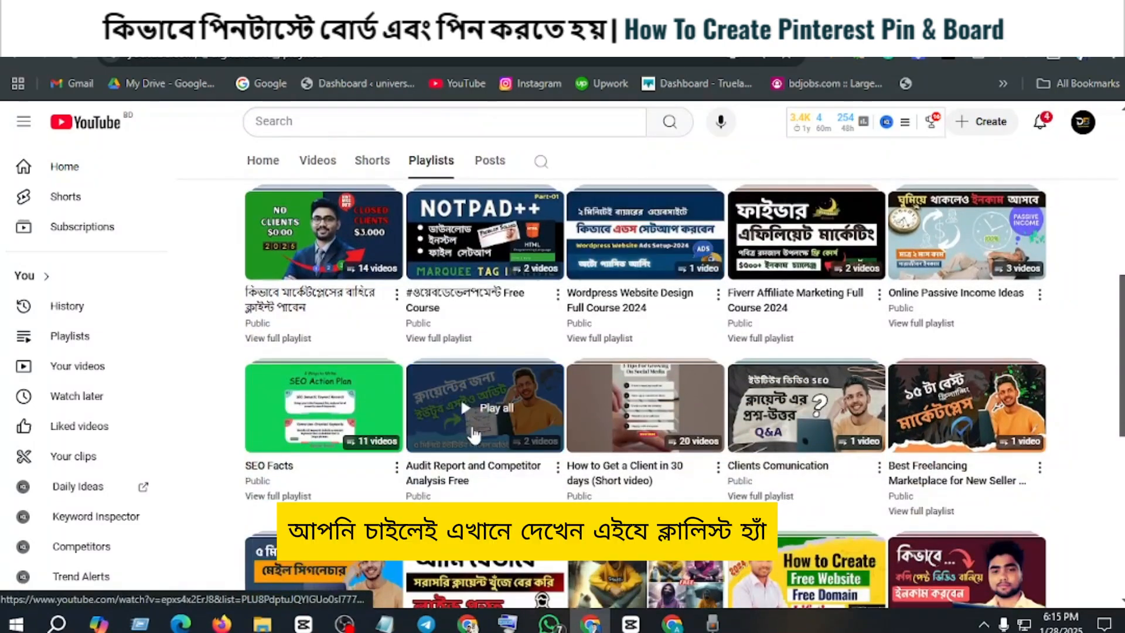
scroll(505, 427, "down", 2)
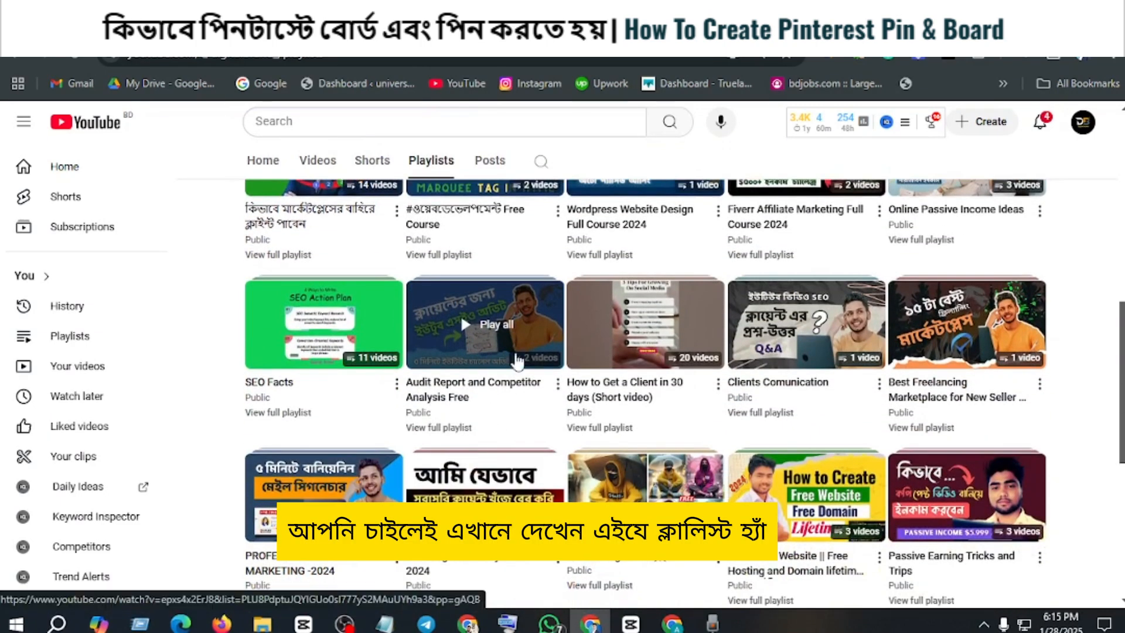
scroll(473, 360, "down", 2)
scroll(473, 361, "up", 3)
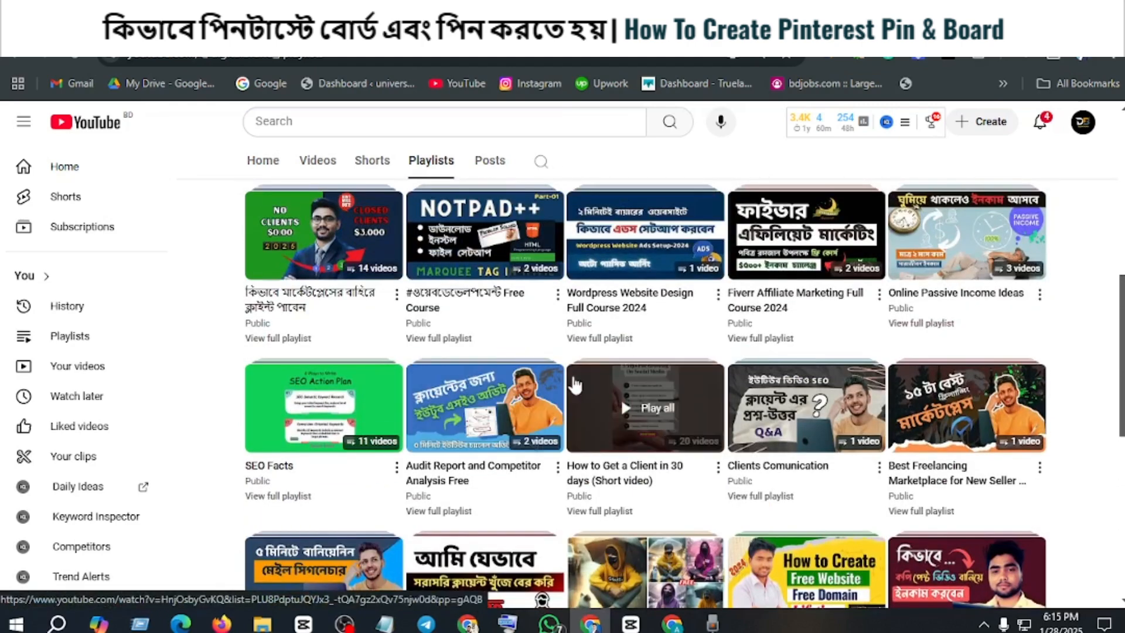
scroll(460, 224, "up", 2)
scroll(820, 331, "up", 5)
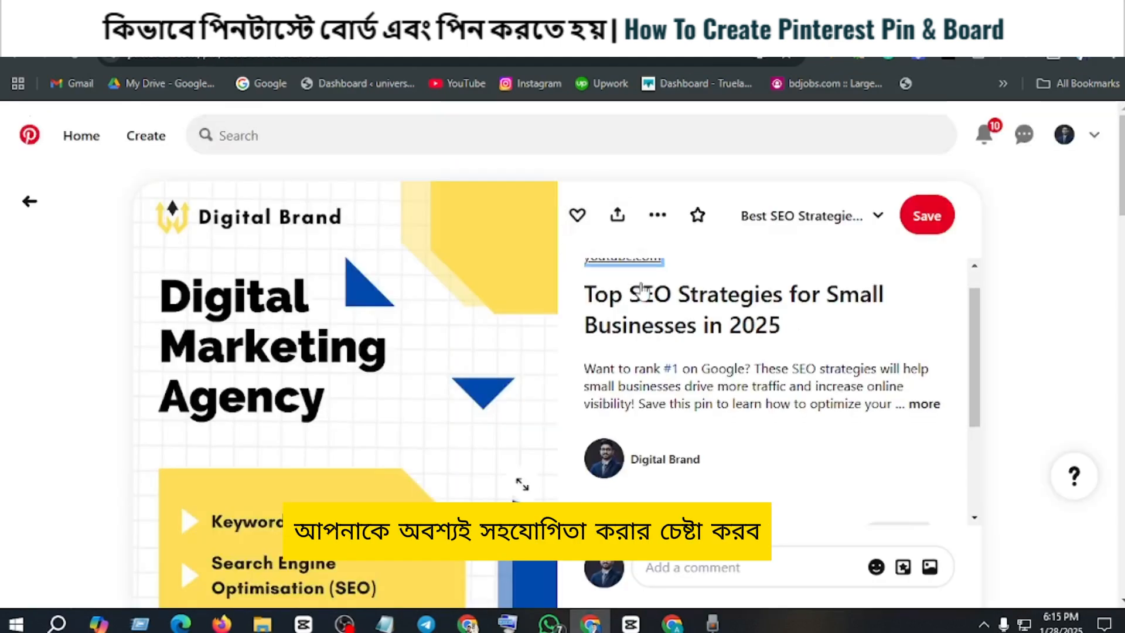
scroll(642, 291, "down", 3)
scroll(642, 292, "up", 5)
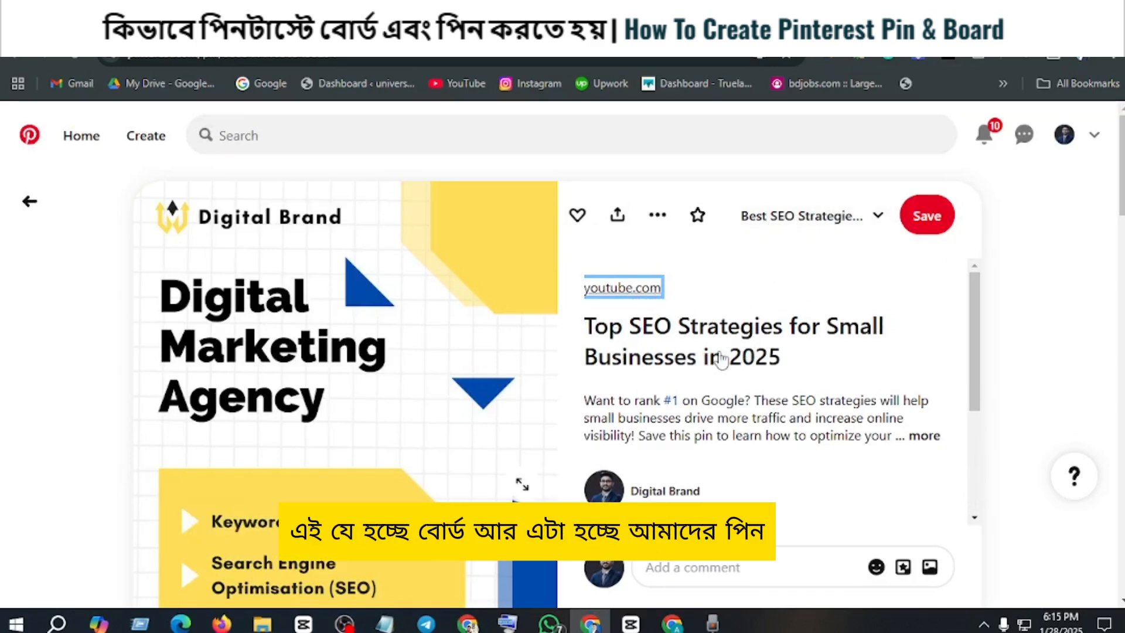
Step: Review the published pin again and switch to the Google Docs guide to read its final pin steps and "Bonus Tips for Better Engagement"
scroll(748, 369, "down", 3)
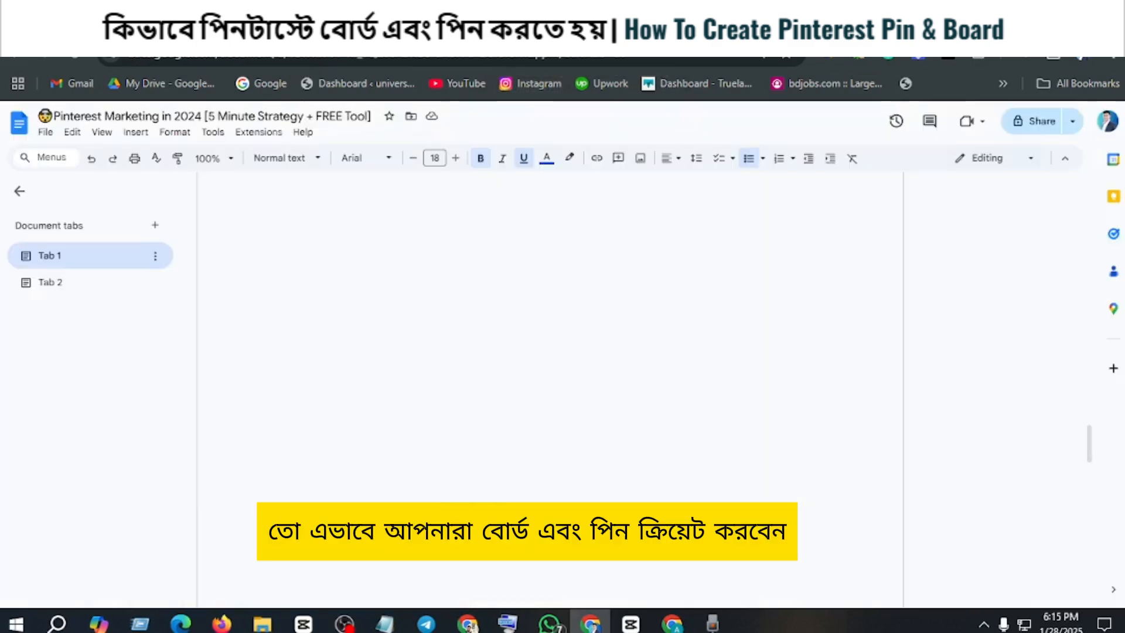
scroll(435, 284, "down", 2)
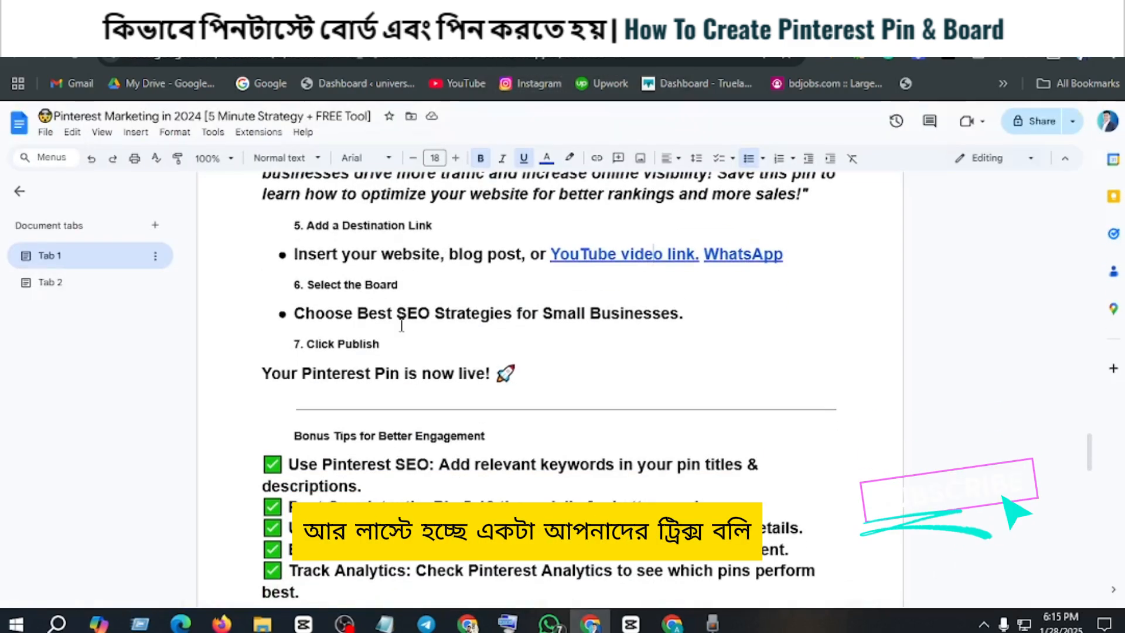
scroll(401, 325, "down", 3)
scroll(335, 325, "up", 3)
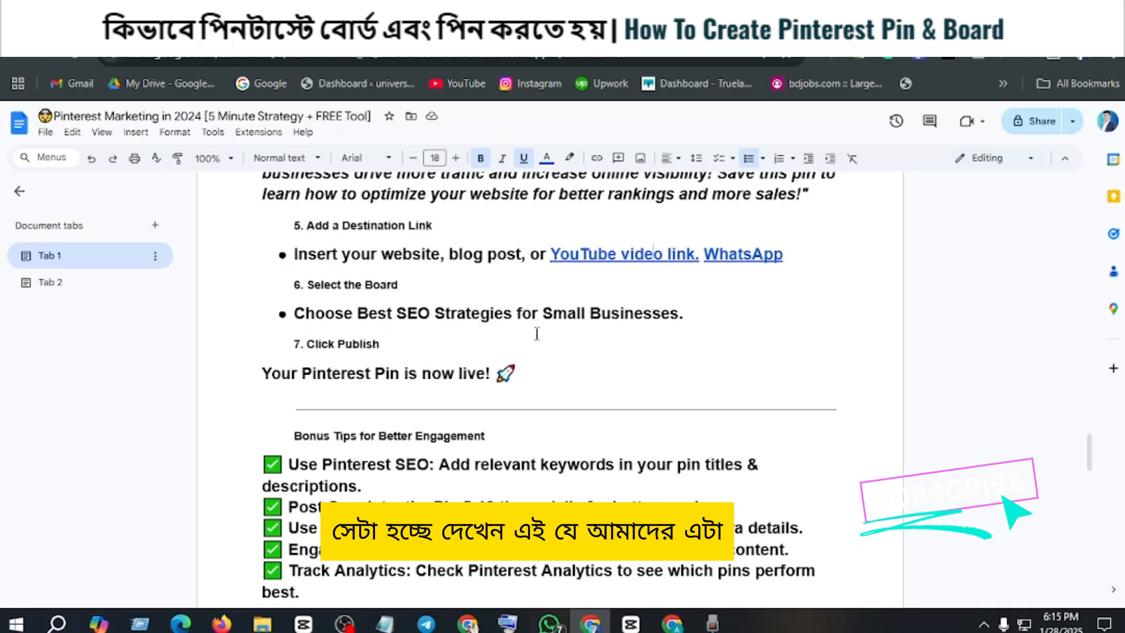
scroll(478, 340, "down", 3)
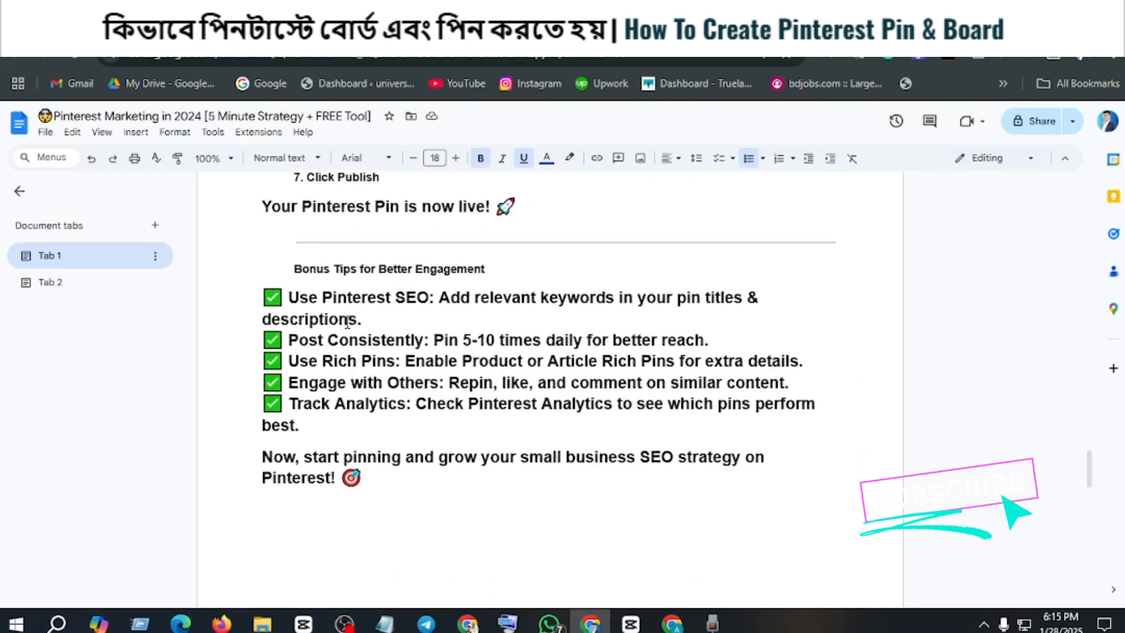
scroll(354, 322, "up", 2)
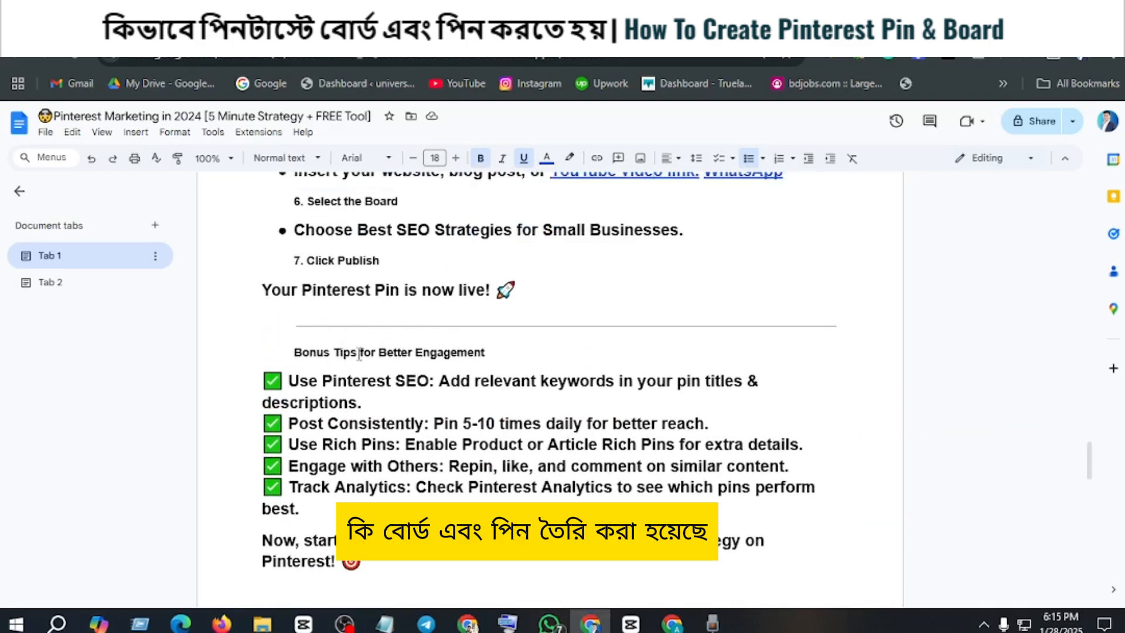
scroll(359, 353, "down", 2)
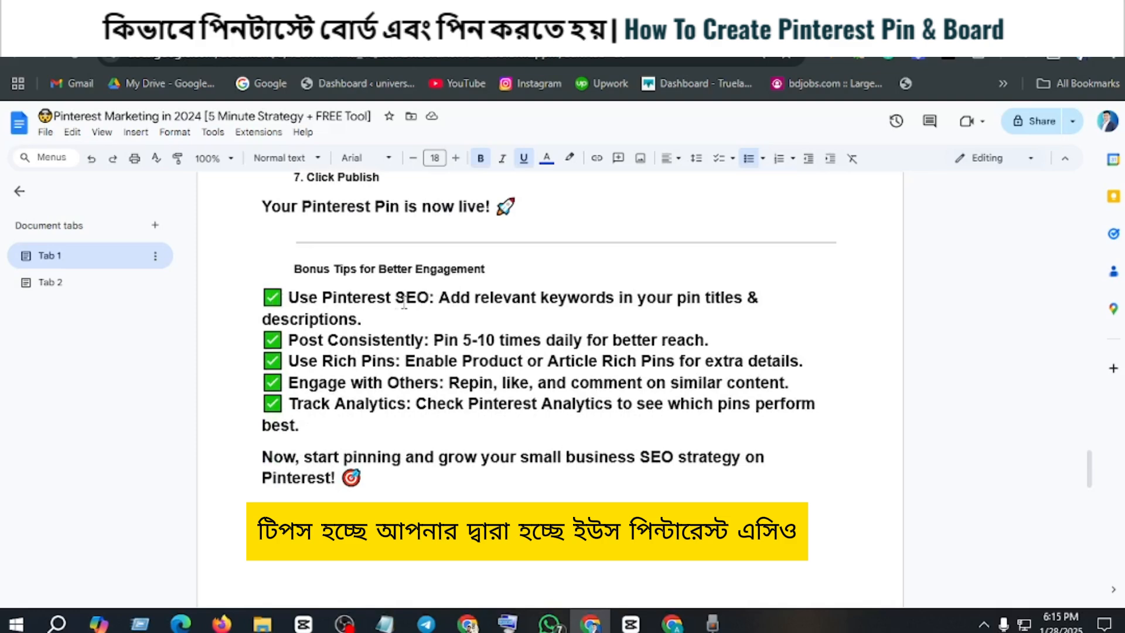
Step: Read the "Use Pinterest SEO" tip, highlighting its advice on relevant keywords and the words "titles" and "descriptions"
left_click_drag(340, 299, 406, 299)
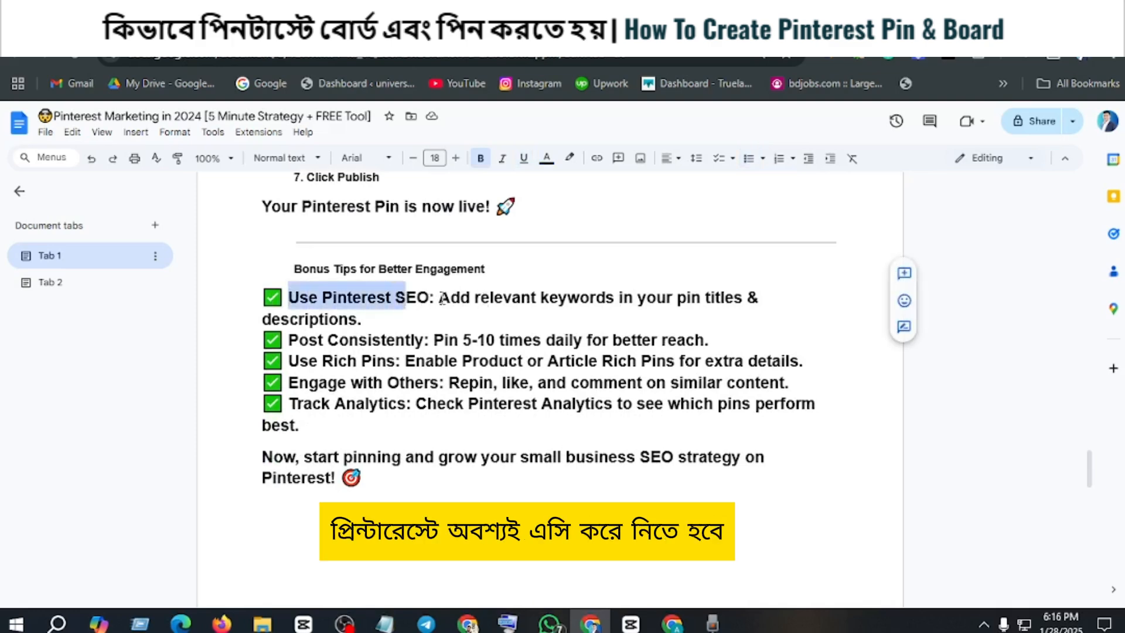
left_click_drag(504, 298, 535, 298)
left_click(542, 297)
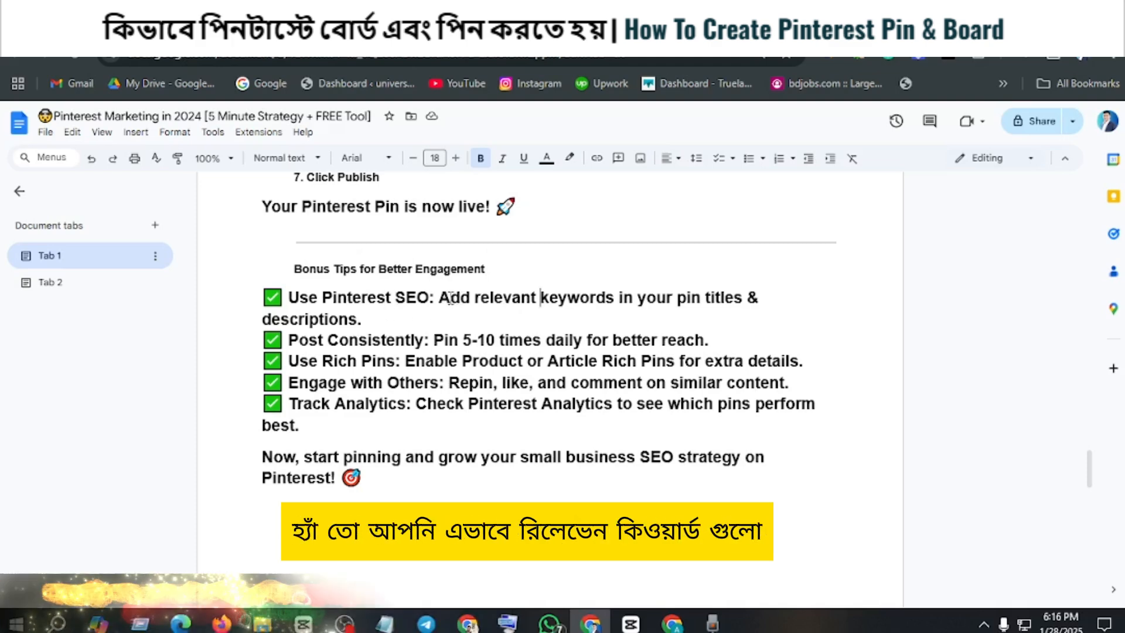
left_click_drag(435, 299, 682, 310)
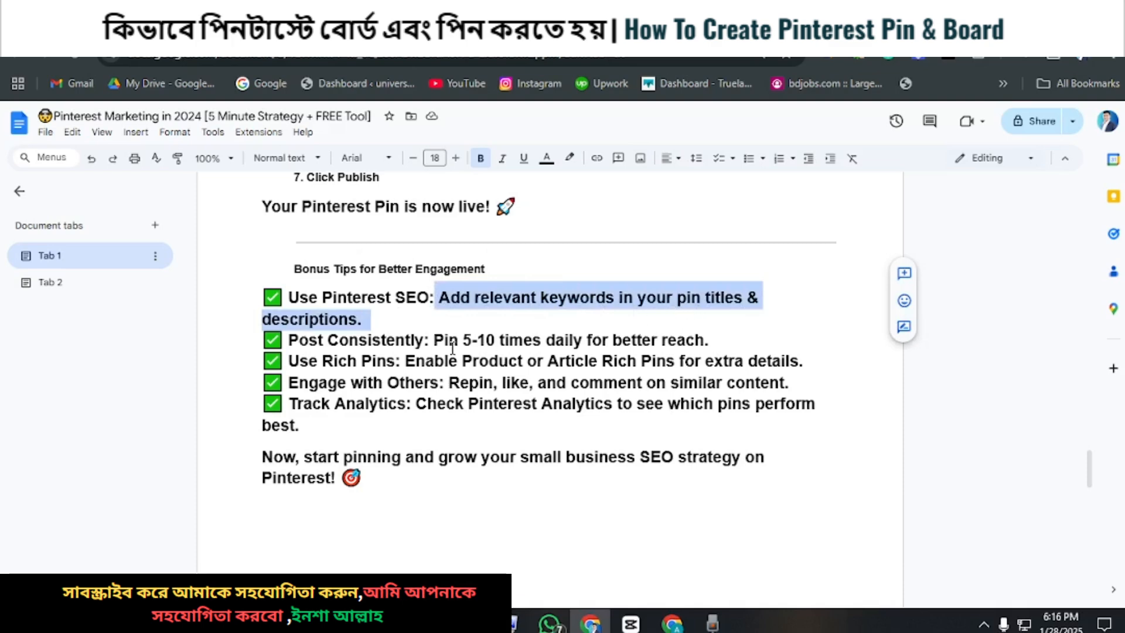
left_click(689, 297)
double_click(721, 298)
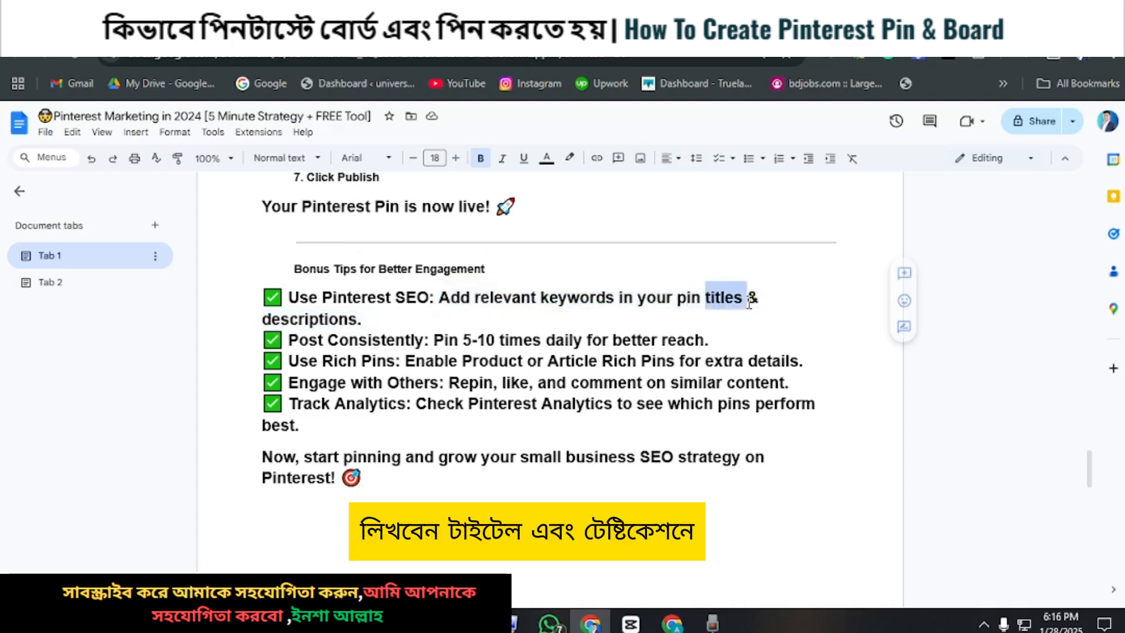
left_click(262, 319)
left_click_drag(262, 319, 349, 320)
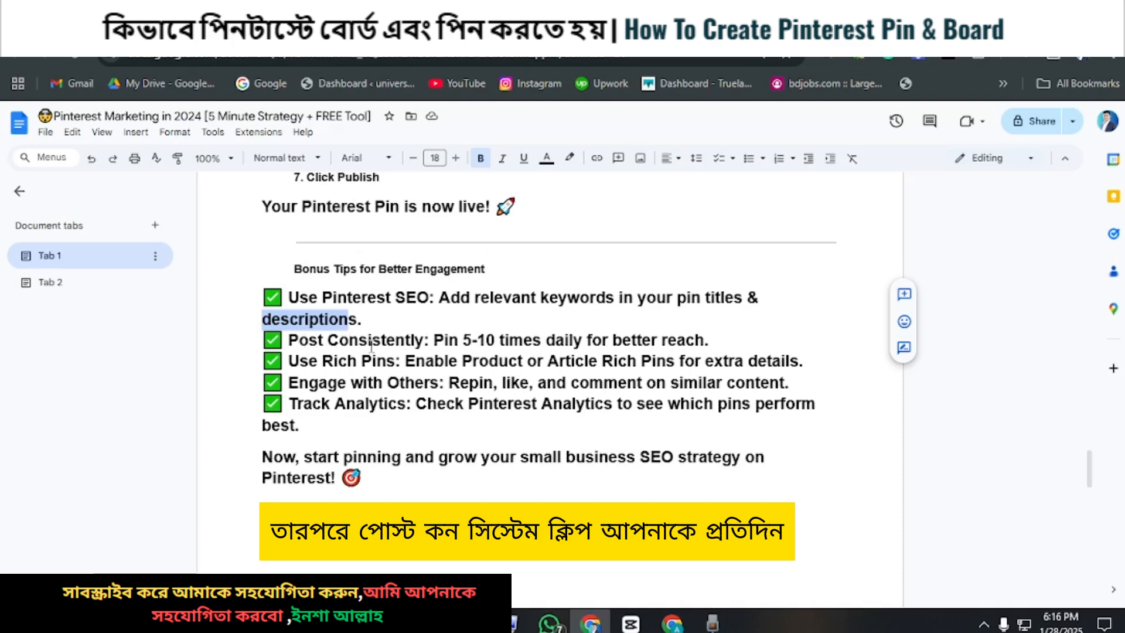
Step: Read the "Post Consistently" and "Use Rich Pins" tips, highlighting the advice text of each one
left_click_drag(434, 341, 716, 341)
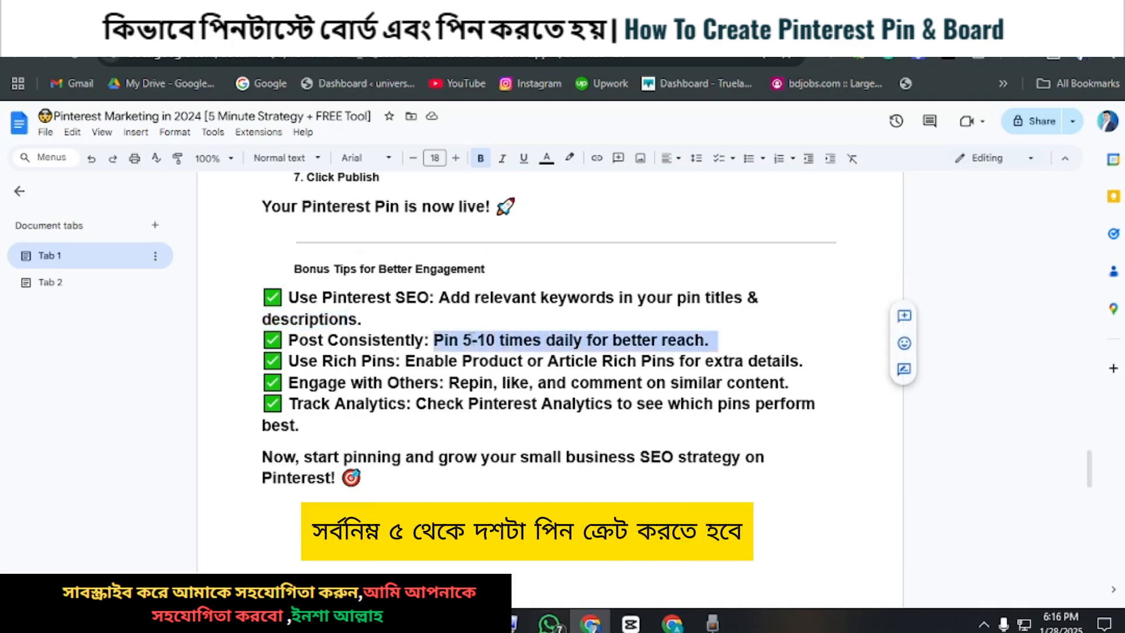
left_click(463, 340)
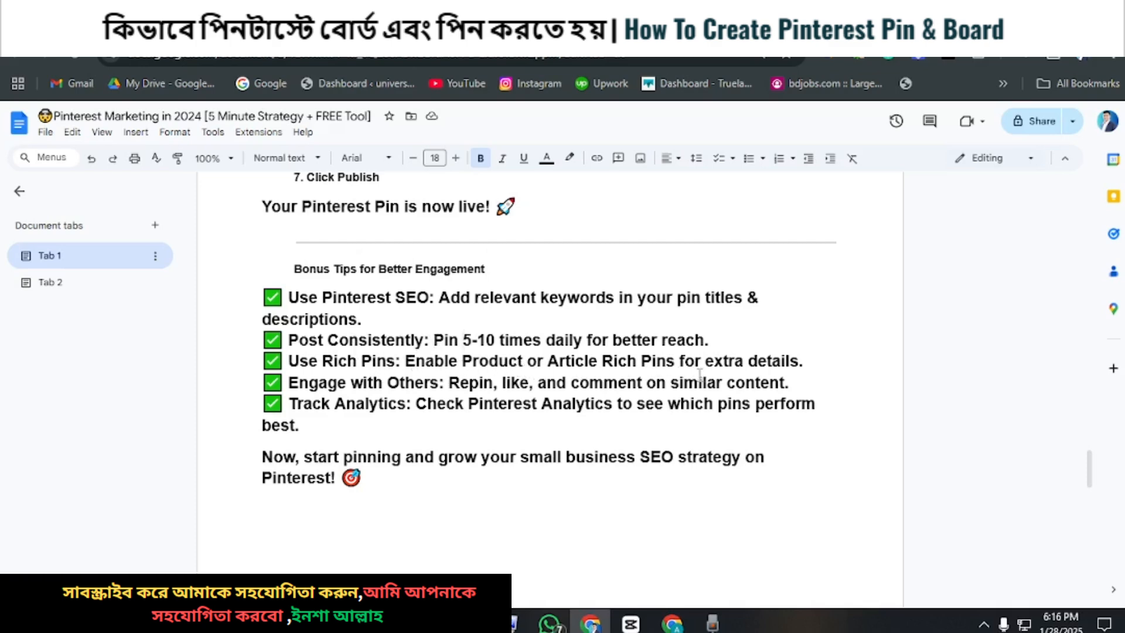
left_click_drag(803, 362, 403, 361)
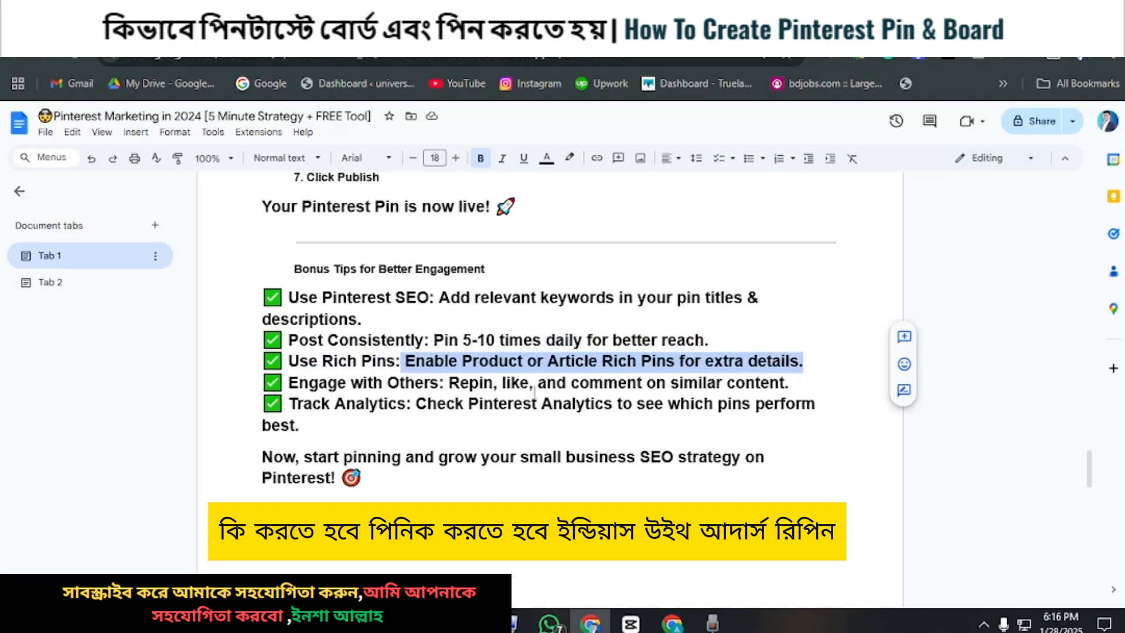
left_click(447, 385)
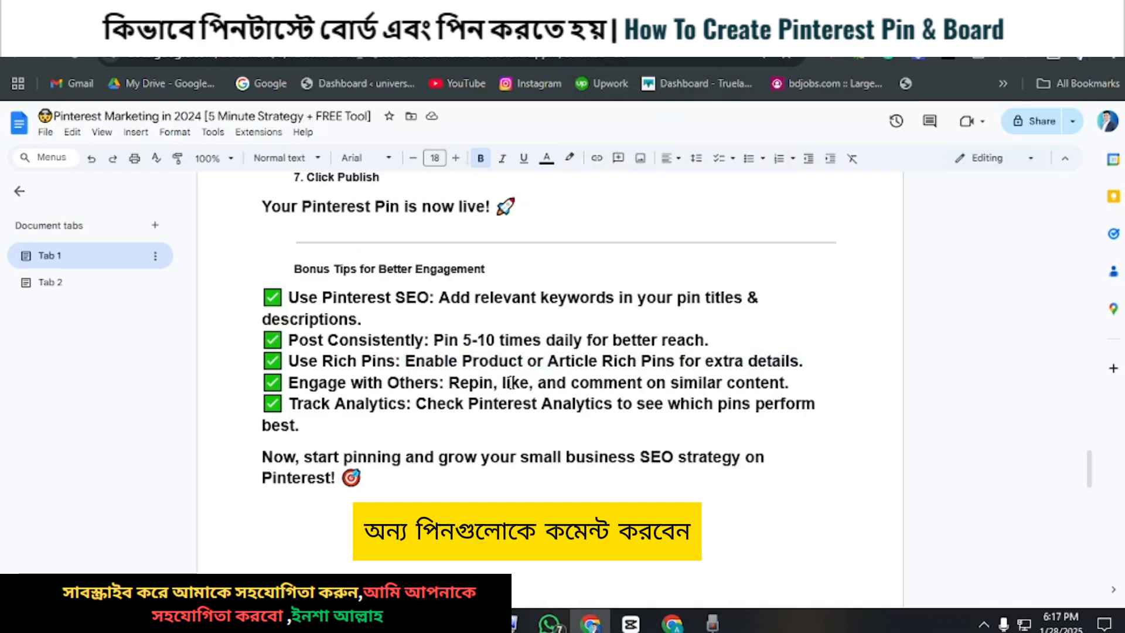
Step: Read the last two bonus tips, highlighting "similar content" and "Track Analytics", and glance at the end of the document
left_click_drag(671, 382, 785, 381)
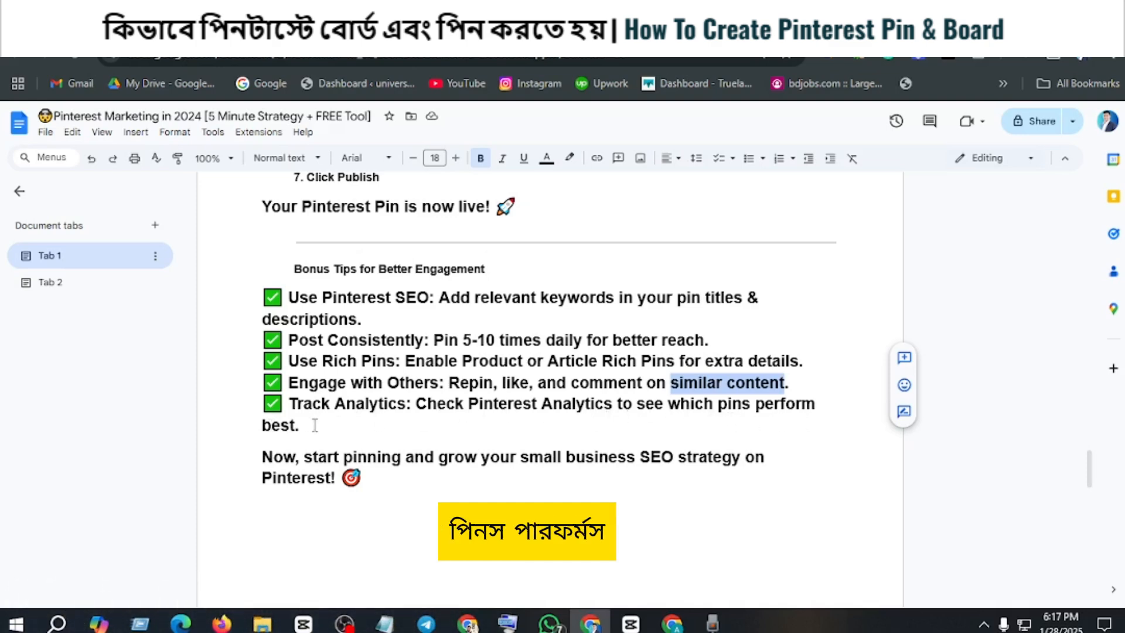
left_click(568, 419)
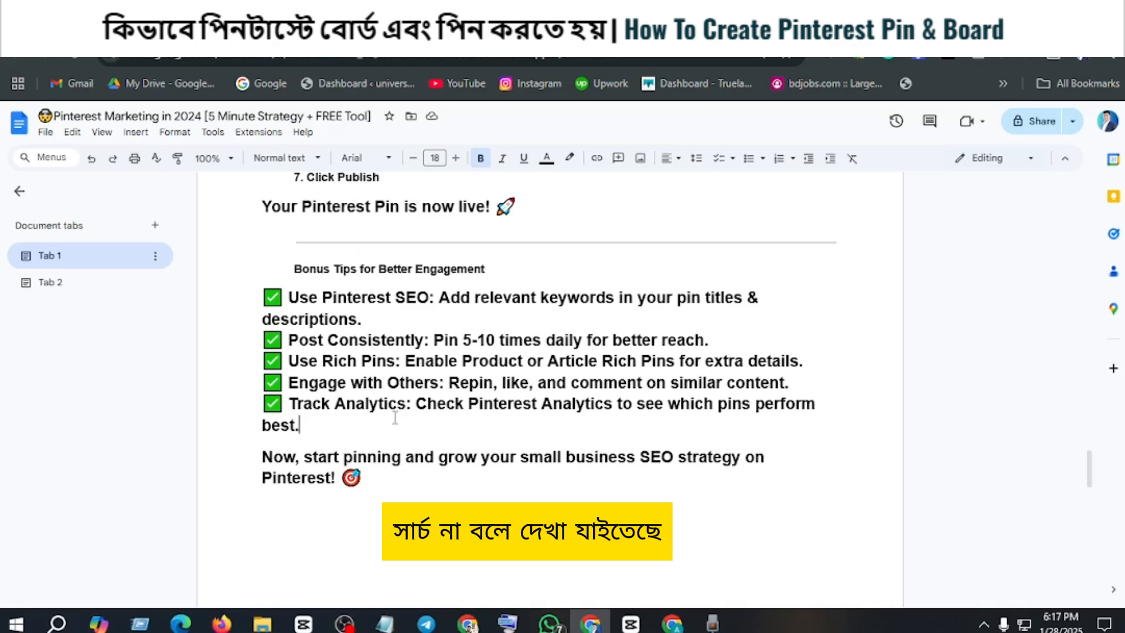
left_click_drag(288, 404, 407, 404)
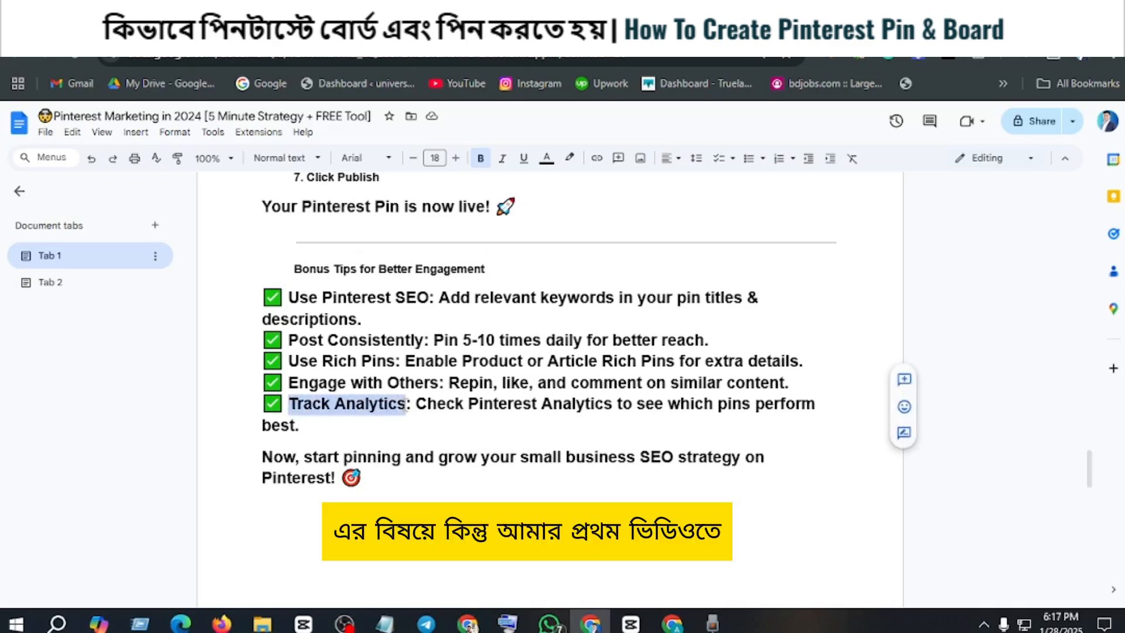
left_click(311, 410)
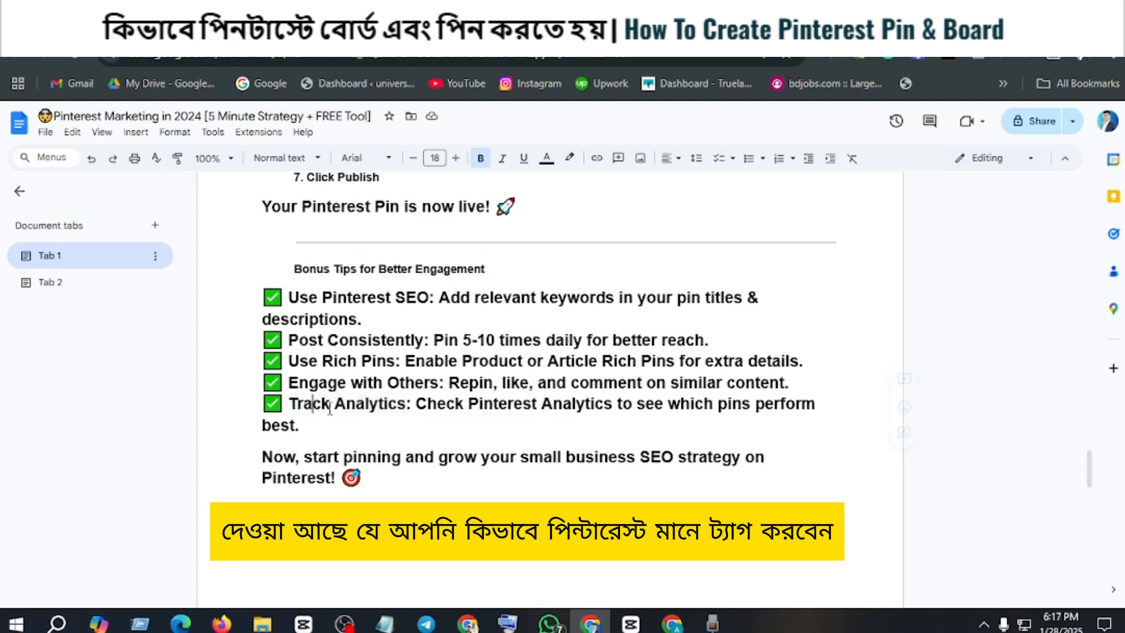
left_click_drag(406, 404, 297, 405)
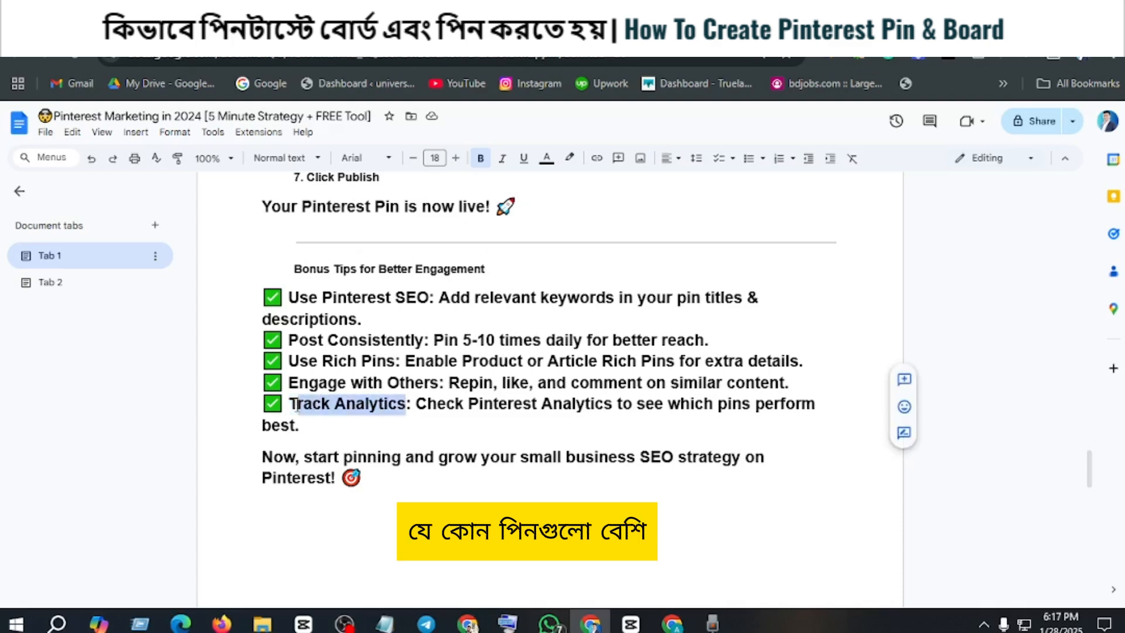
left_click(365, 412)
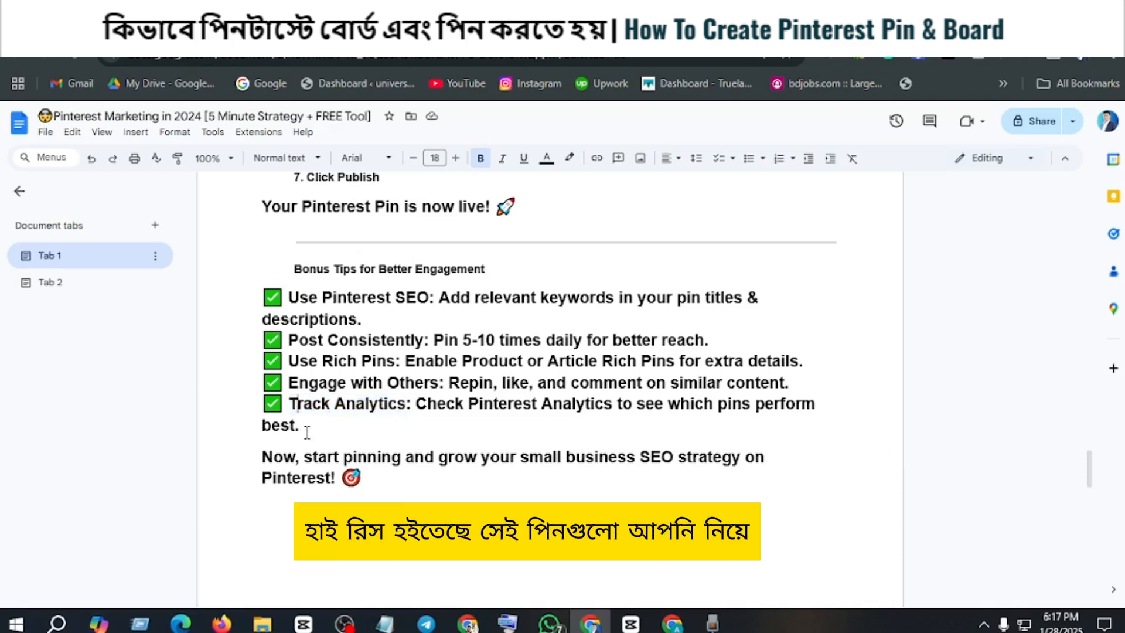
scroll(386, 408, "down", 5)
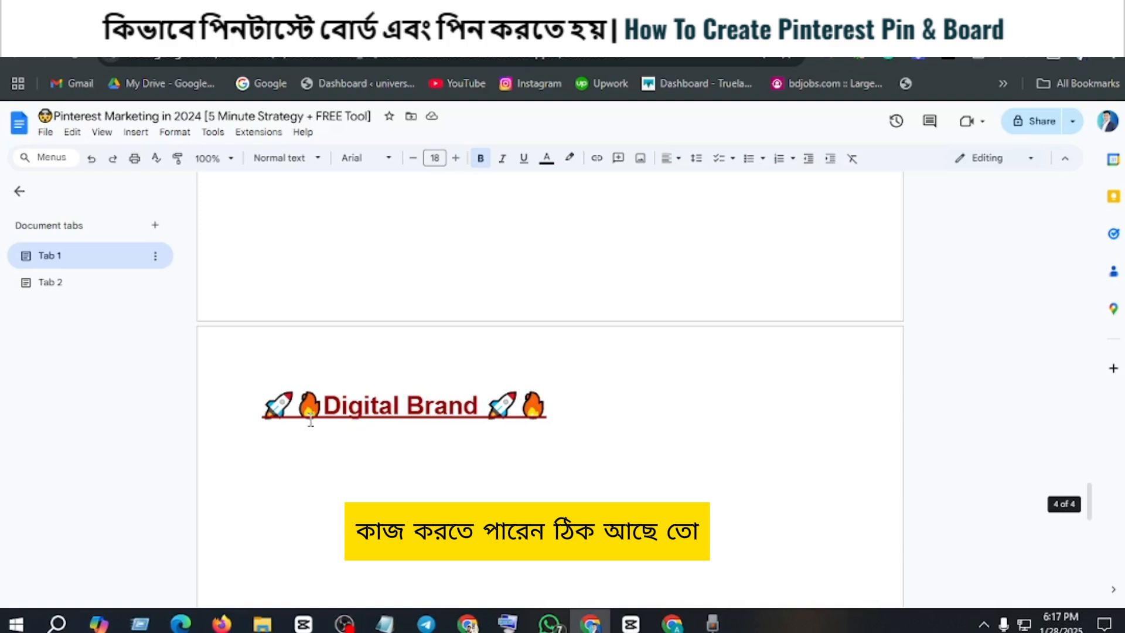
scroll(298, 408, "up", 3)
Step: Switch to Pinterest and browse the pins in the home feed
left_click(282, 30)
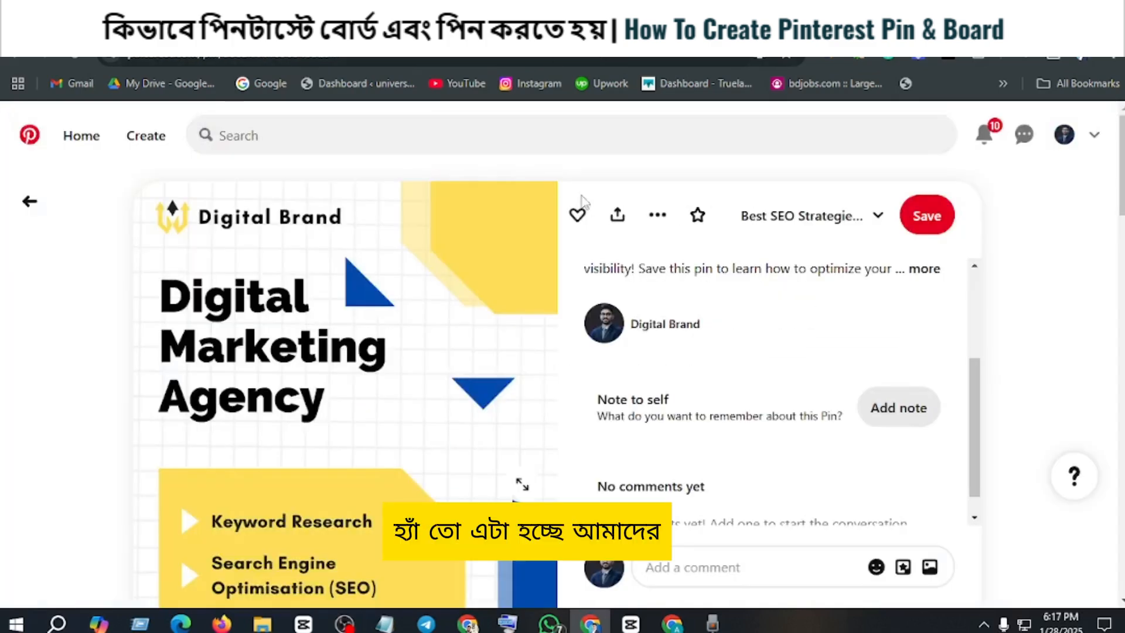
left_click(80, 137)
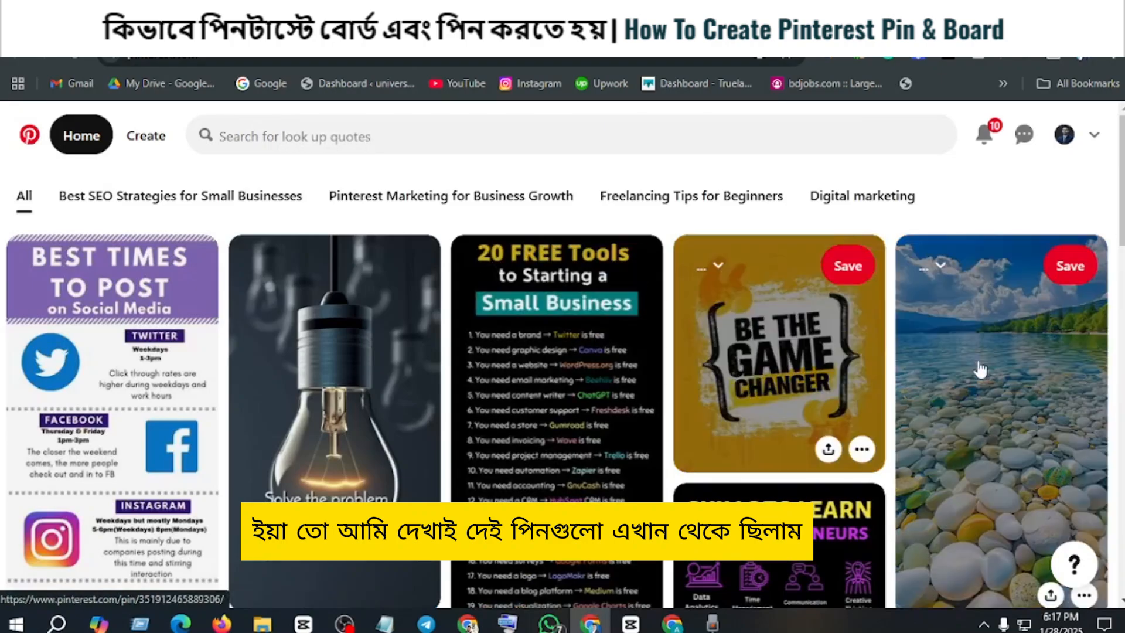
scroll(980, 369, "down", 15)
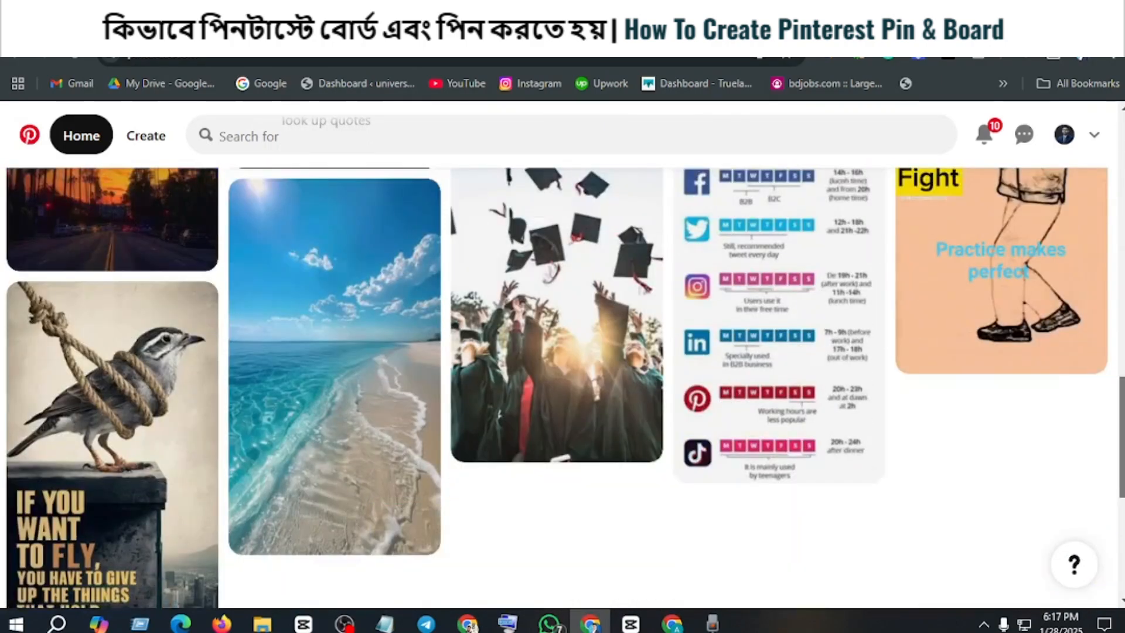
left_click_drag(1121, 437, 1121, 149)
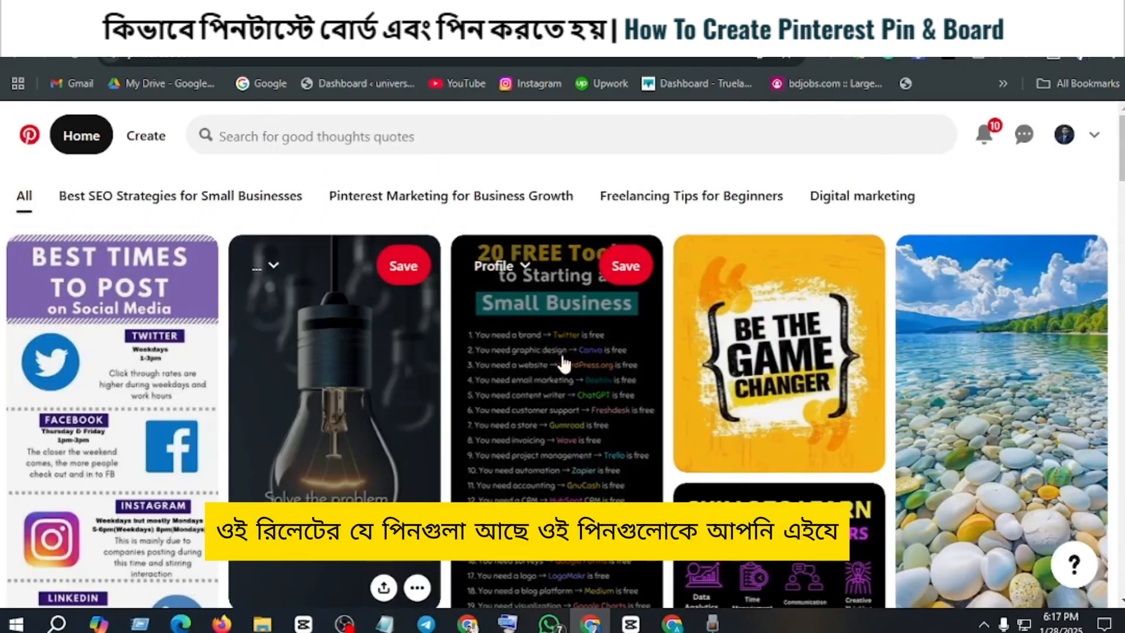
Step: Open the "Best Times to Post on Social Media" pin from the home feed and save it to the "Pinterest Marketing for Business Growth" board
scroll(511, 386, "down", 3)
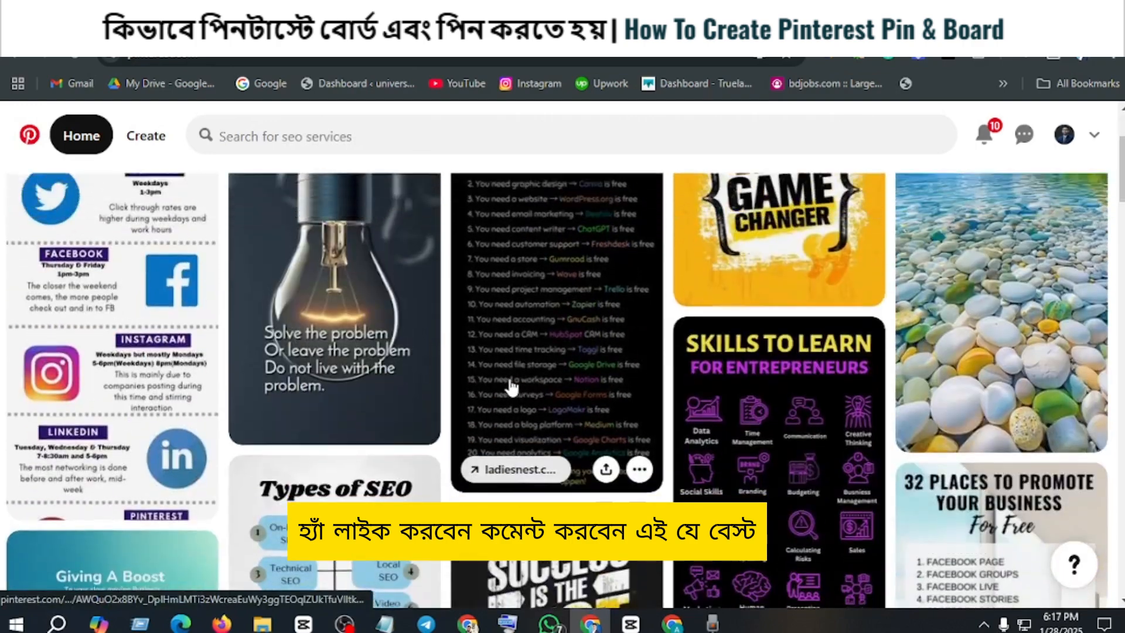
scroll(511, 387, "up", 3)
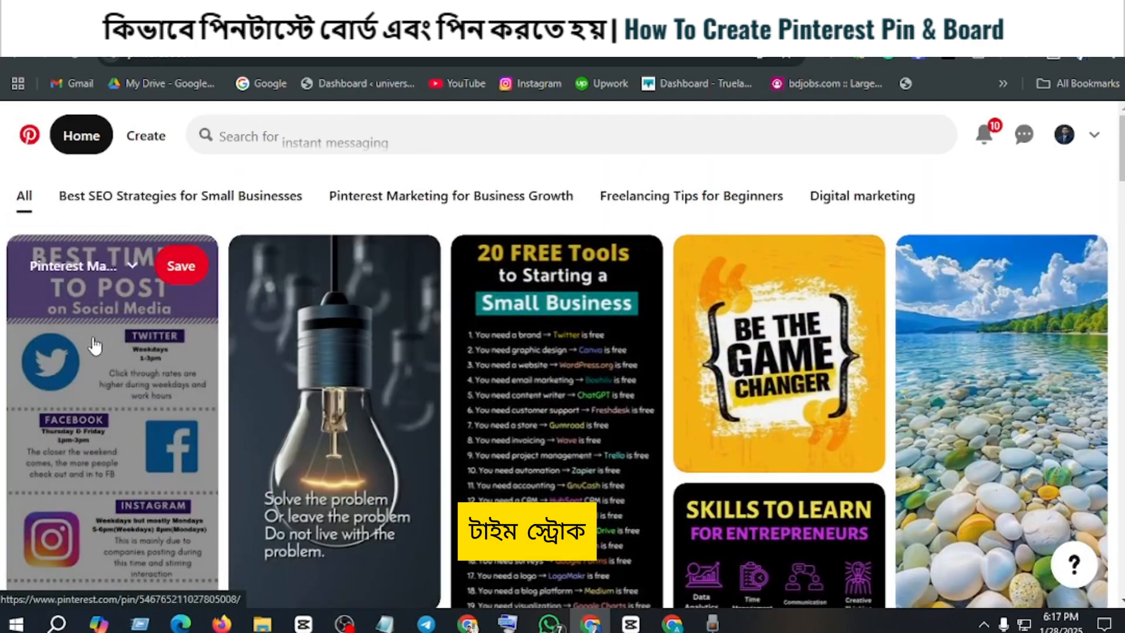
scroll(111, 367, "down", 2)
left_click(113, 365)
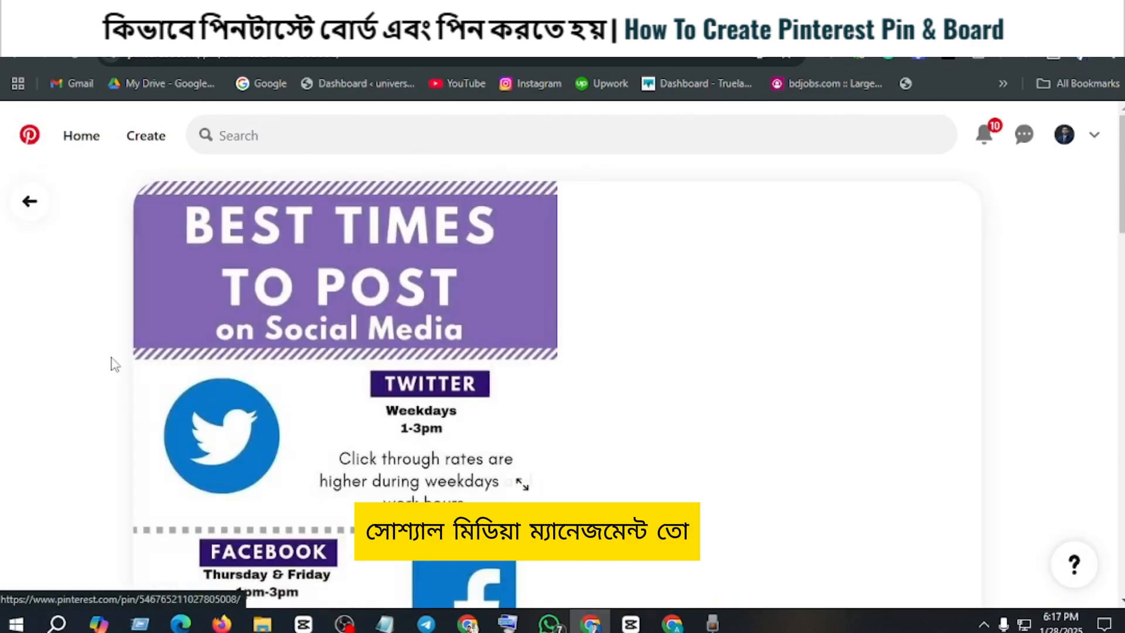
scroll(364, 414, "down", 3)
scroll(470, 364, "up", 3)
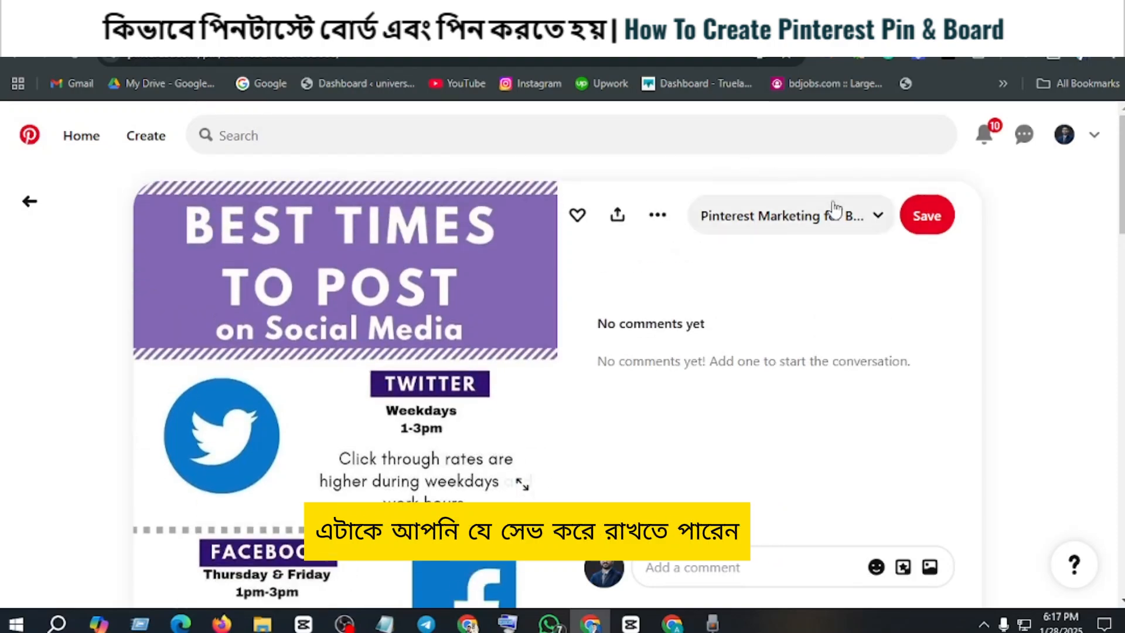
left_click(926, 216)
Step: Look through the rest of the saved pin's image and the related pins under "More to explore"
scroll(249, 319, "down", 12)
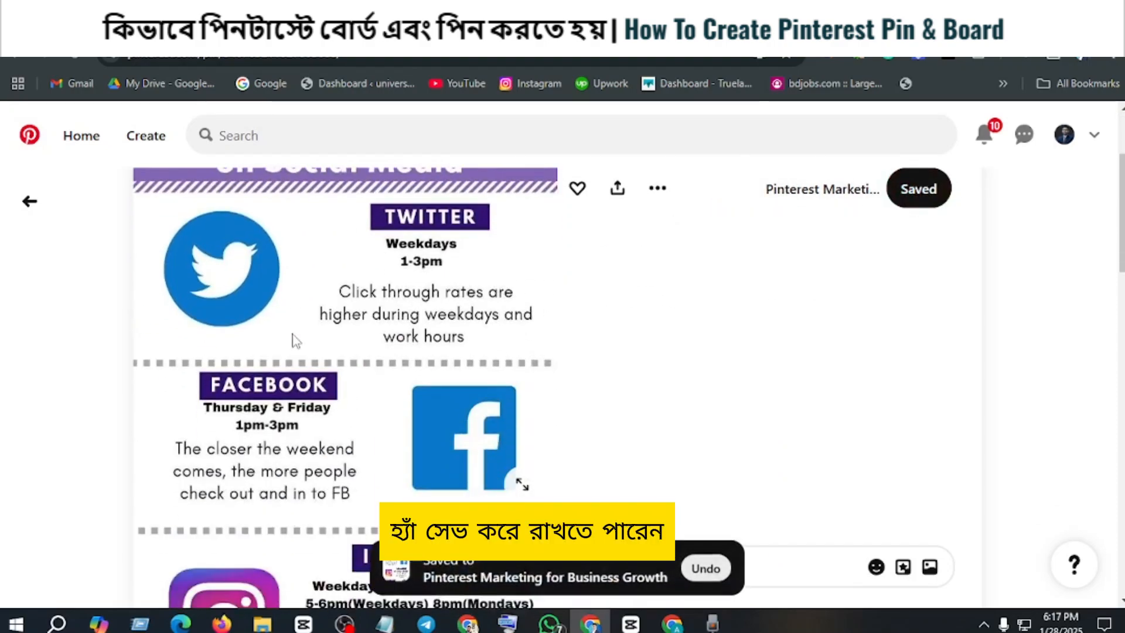
scroll(527, 421, "down", 3)
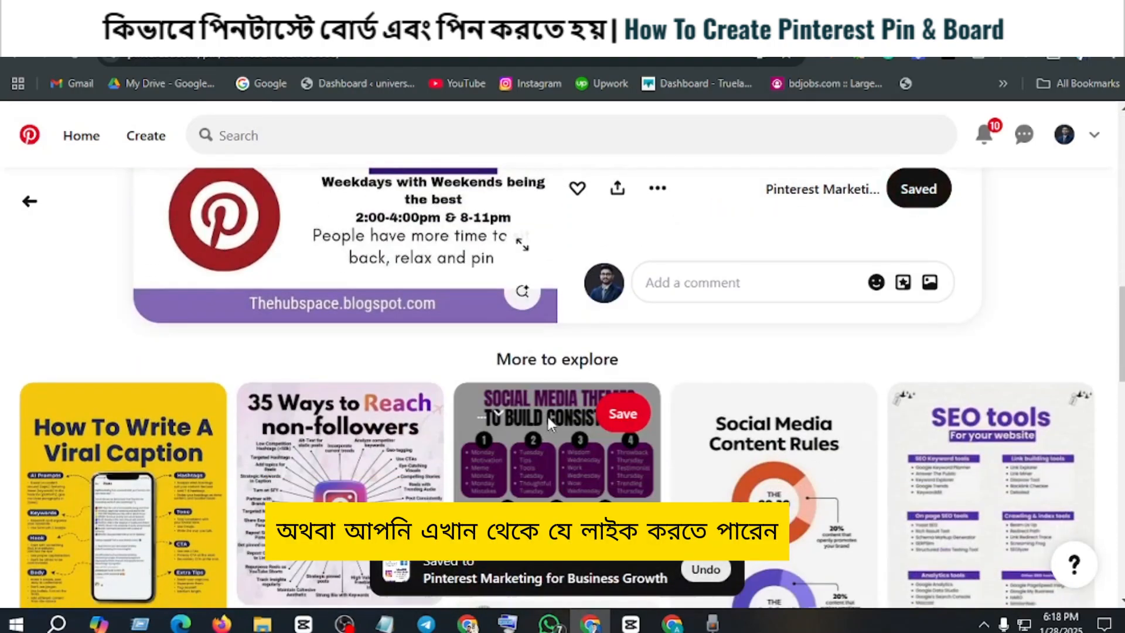
scroll(647, 454, "up", 3)
scroll(646, 454, "up", 4)
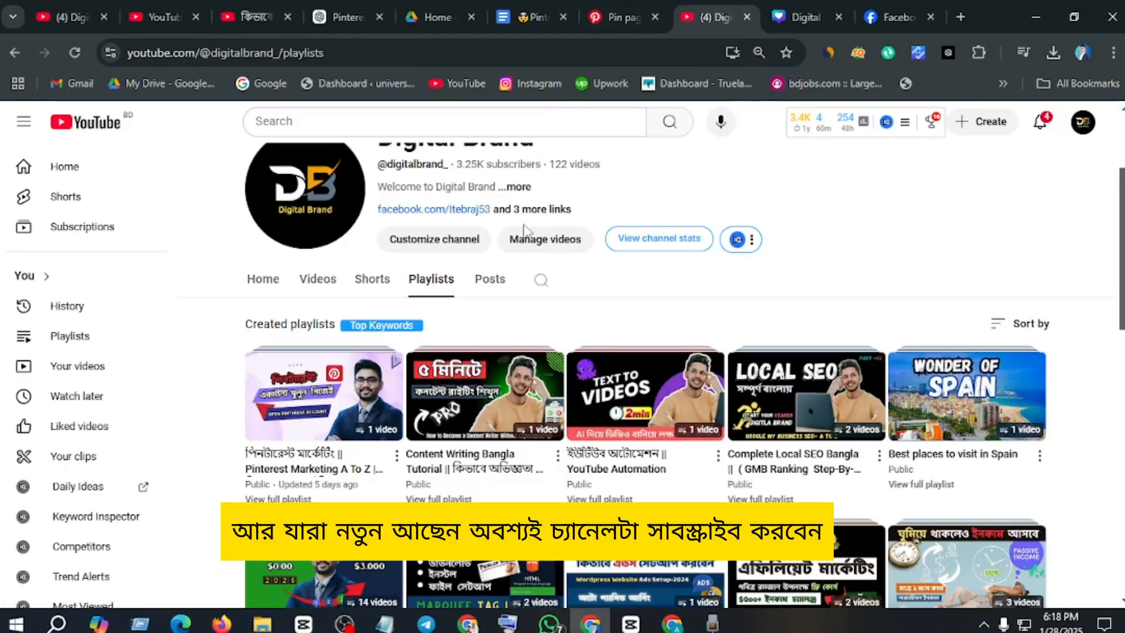
Step: Switch to the Digital Brand channel on YouTube and browse its created playlists
scroll(524, 243, "up", 3)
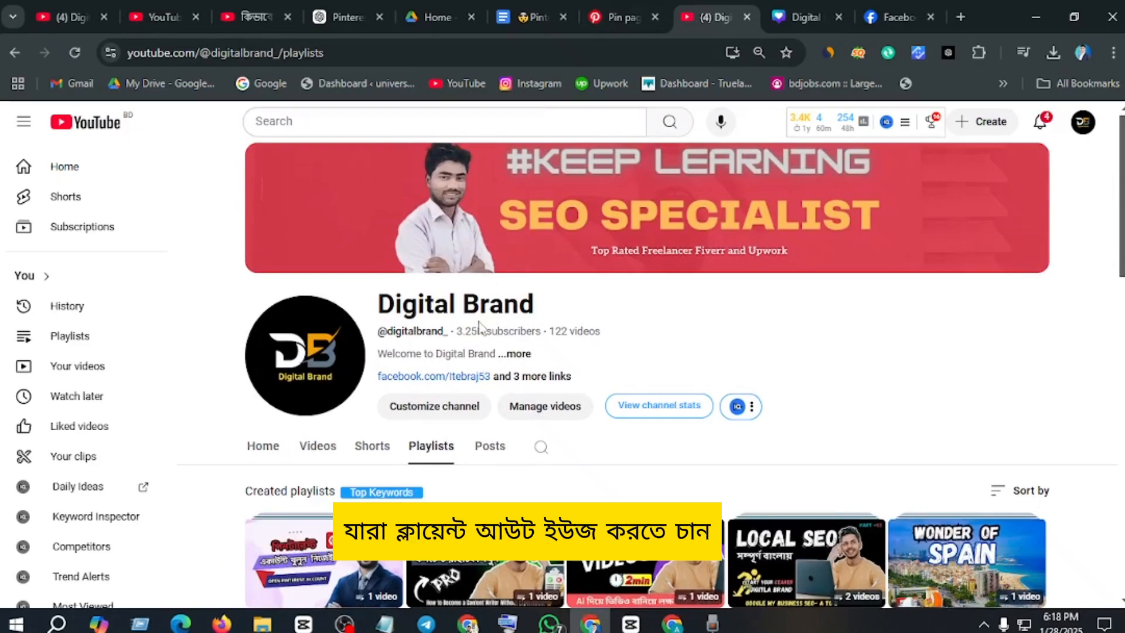
scroll(212, 290, "down", 4)
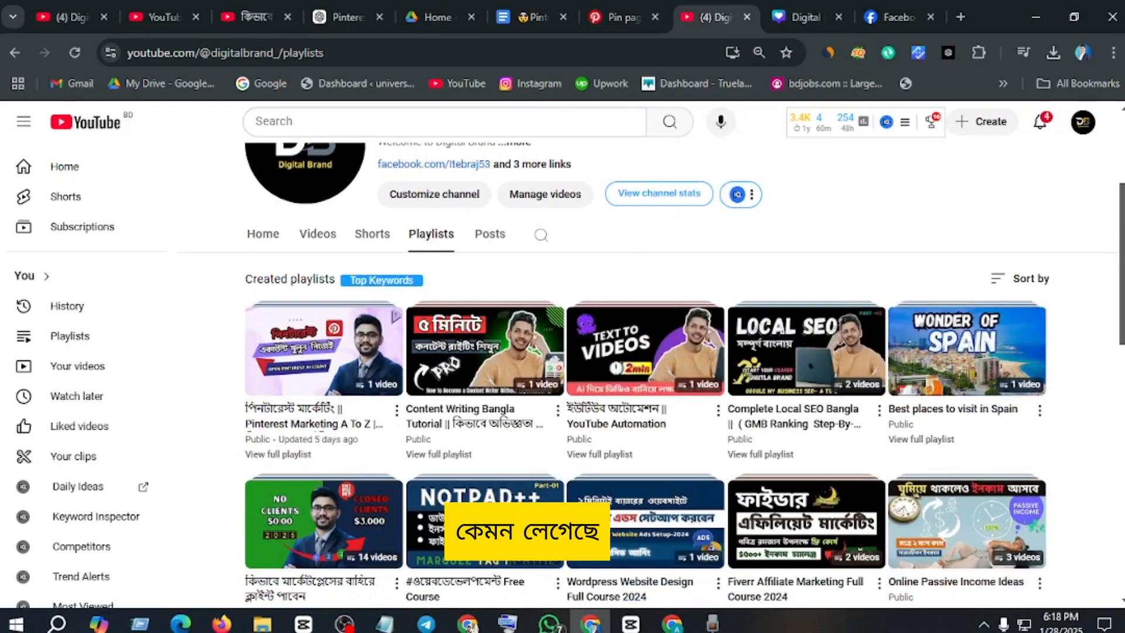
scroll(644, 392, "down", 5)
scroll(645, 392, "down", 7)
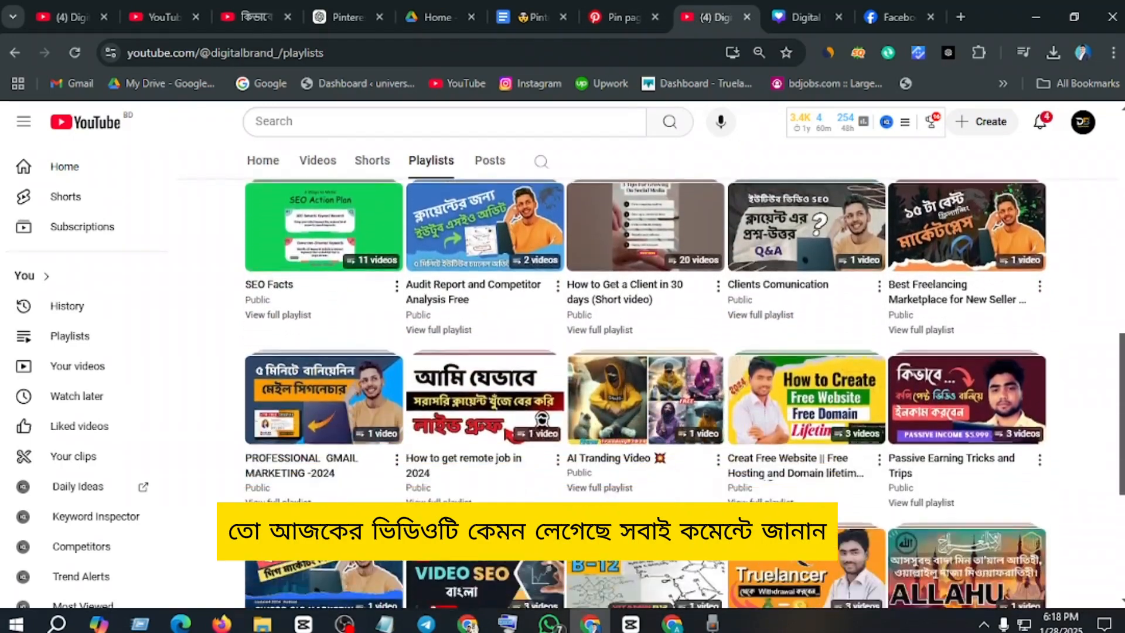
scroll(1051, 349, "up", 5)
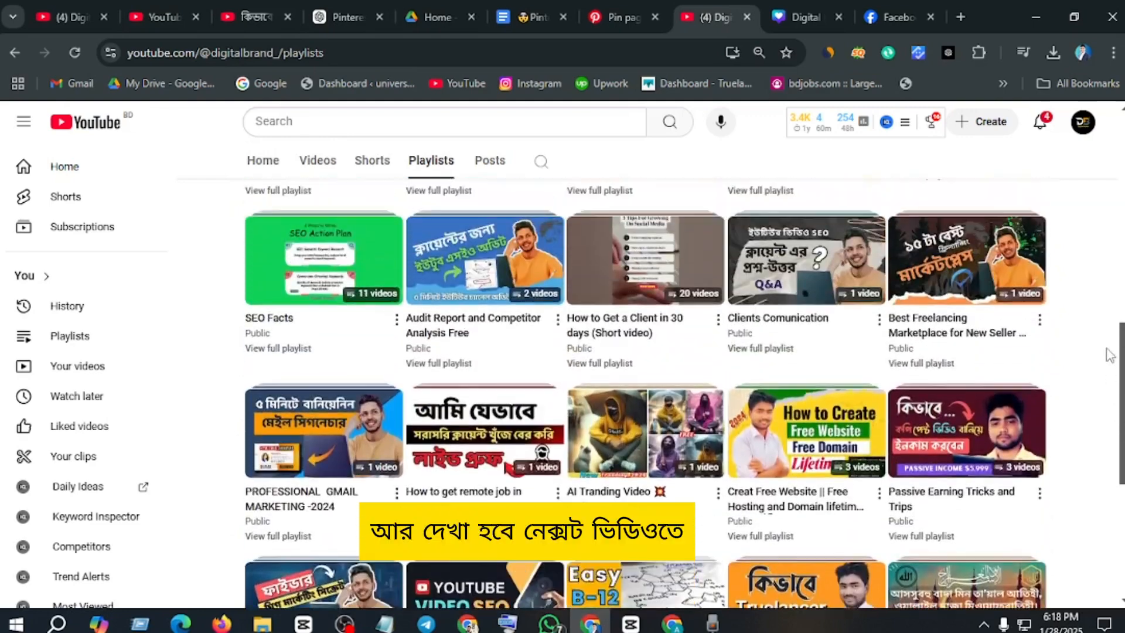